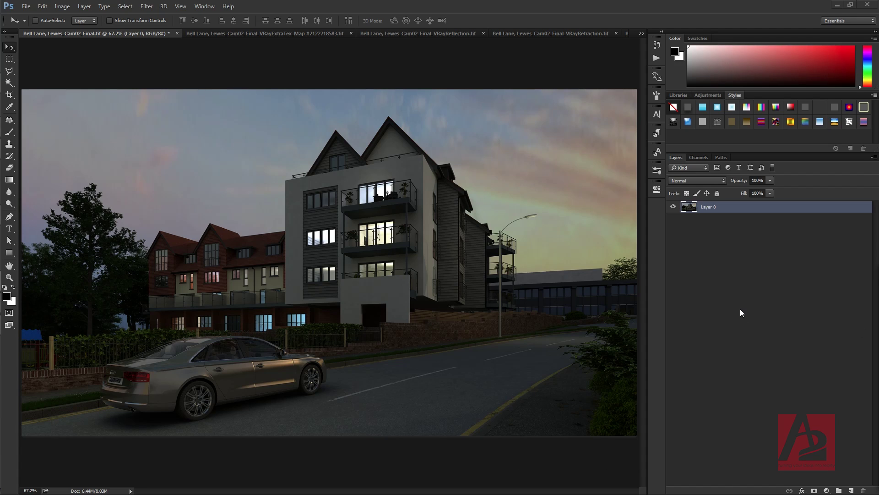
Load Alpha 1 as a selection, group Layer 0 as 'render', mask out its sky, and hide the group.
{"action": "left_click", "coordinate": [700, 158]}
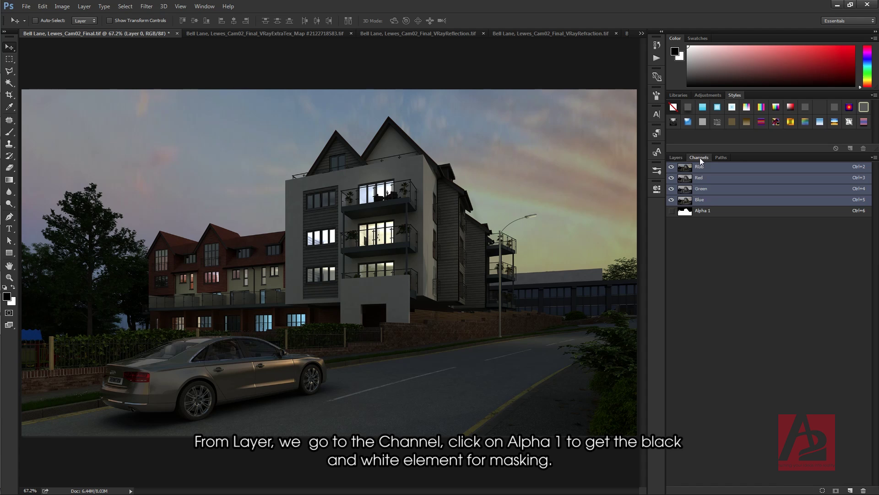
{"action": "left_click", "coordinate": [686, 213], "text": "ctrl"}
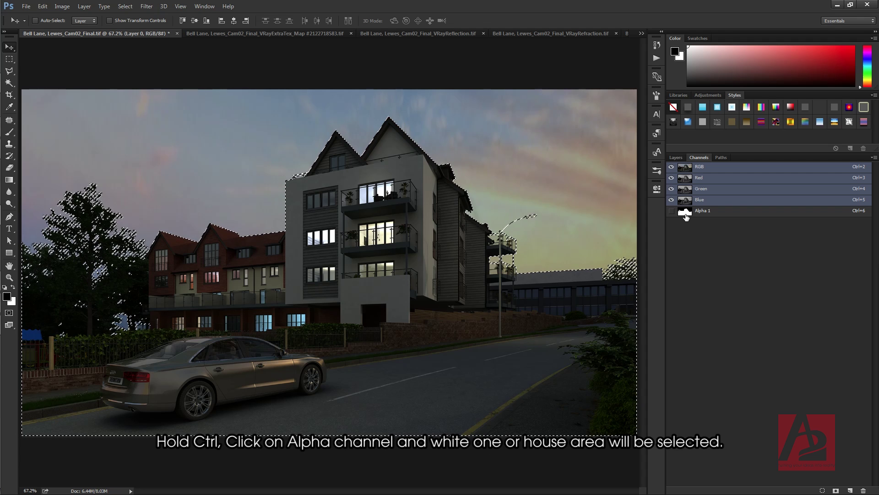
{"action": "left_click", "coordinate": [676, 158]}
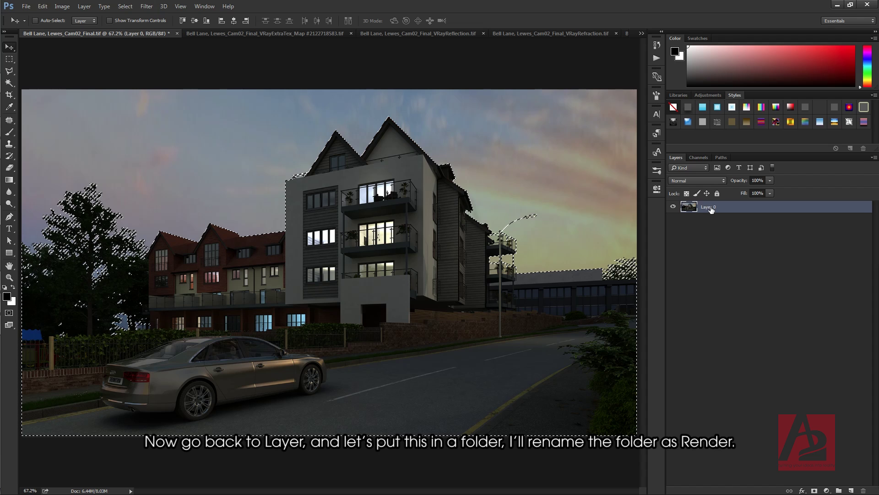
{"action": "left_click_drag", "start_coordinate": [711, 208], "coordinate": [840, 491]}
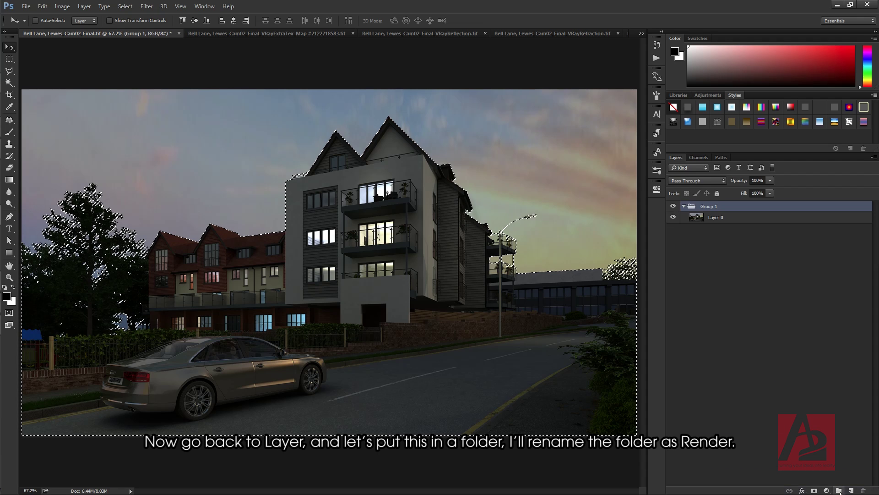
{"action": "double_click", "coordinate": [709, 206]}
{"action": "type", "text": "re"}
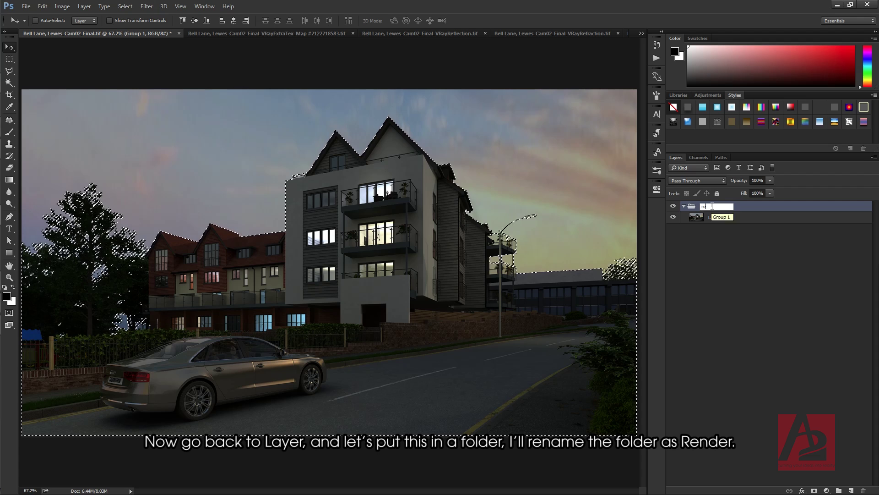
{"action": "type", "text": "nder"}
{"action": "key", "text": "Return"}
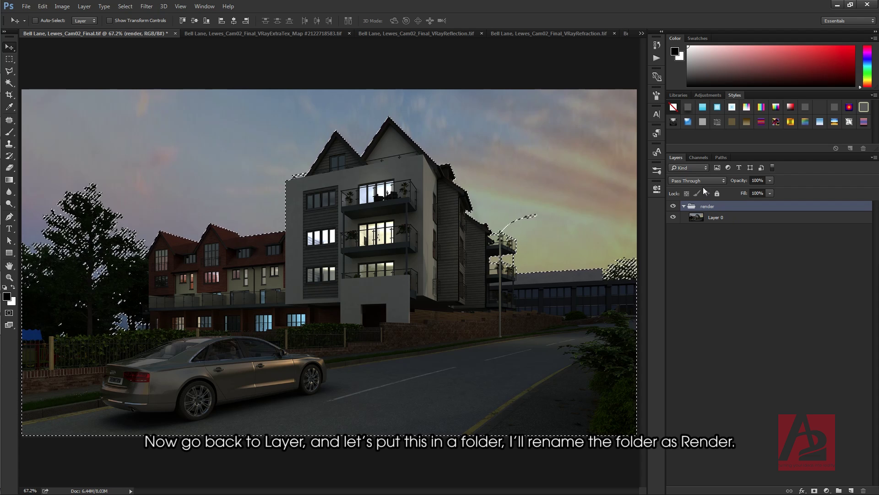
{"action": "left_click", "coordinate": [815, 490]}
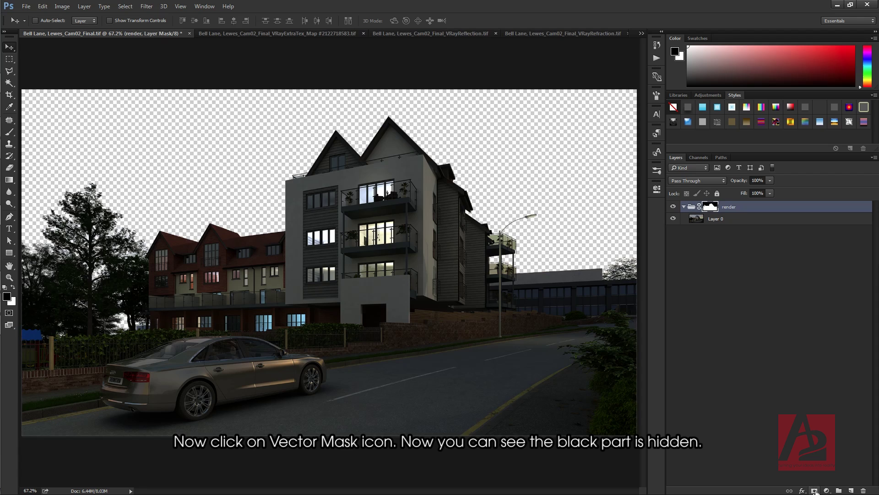
{"action": "left_click", "coordinate": [673, 207]}
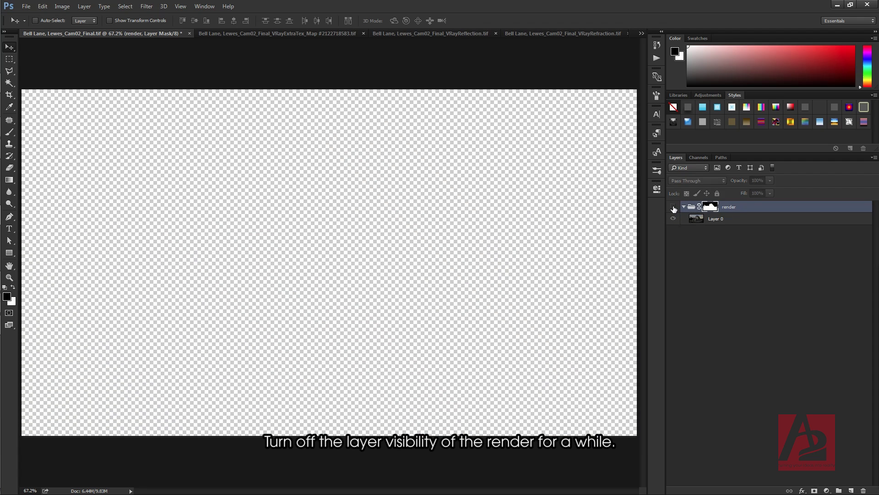
Add a new empty layer named 'Background' below Layer 0.
{"action": "left_click", "coordinate": [714, 259]}
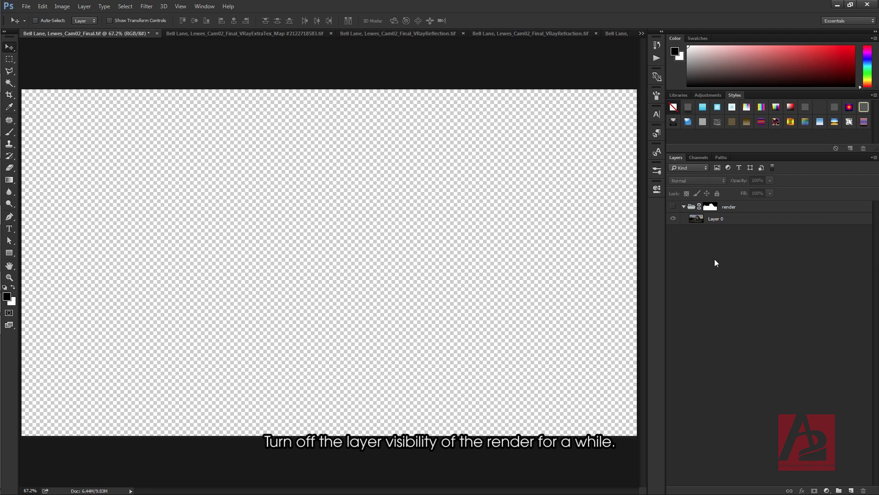
{"action": "left_click", "coordinate": [851, 490]}
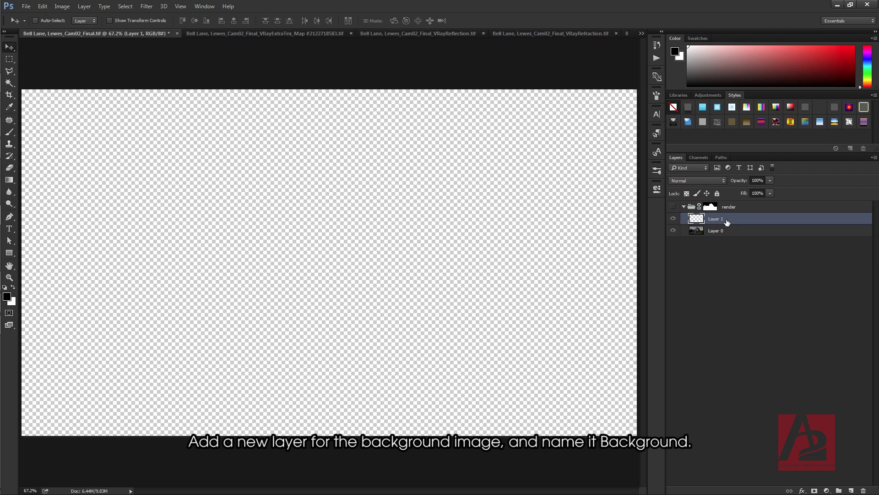
{"action": "left_click_drag", "start_coordinate": [727, 220], "coordinate": [726, 251]}
{"action": "double_click", "coordinate": [716, 231]}
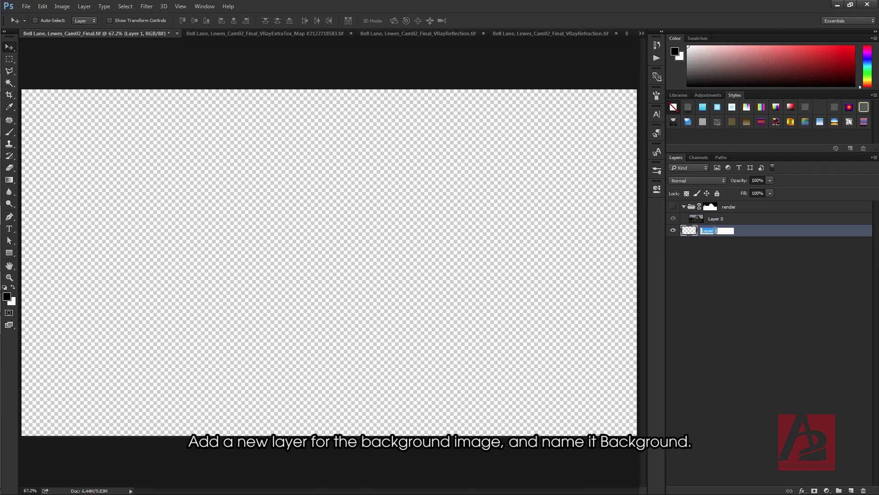
{"action": "type", "text": "Background"}
{"action": "key", "text": "Return"}
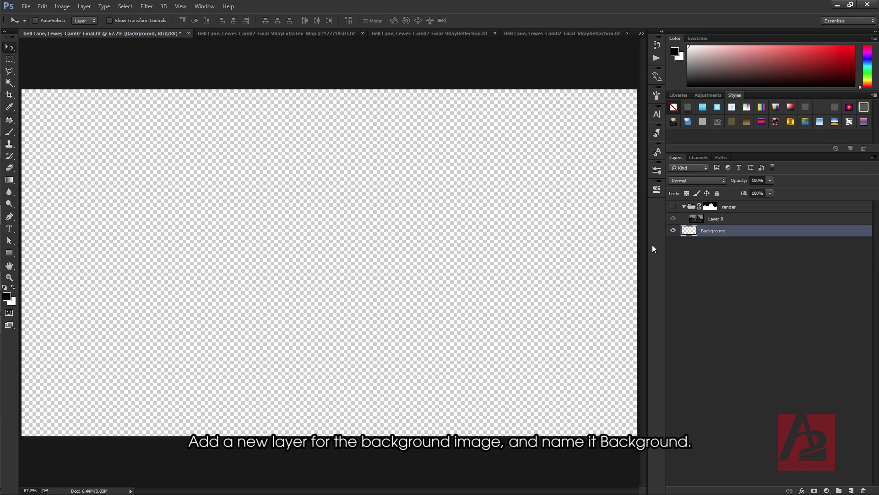
Paste the whole beach sunrise photo into the Background layer and show the render group again.
{"action": "left_click", "coordinate": [641, 33]}
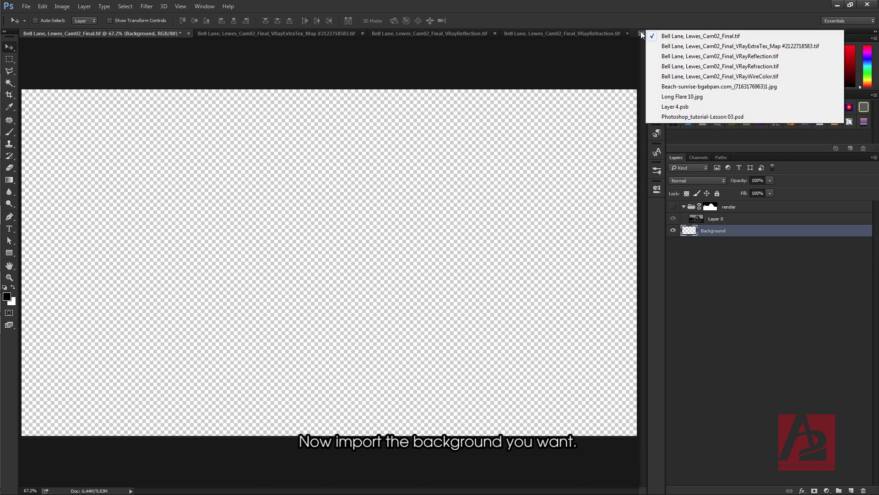
{"action": "left_click", "coordinate": [708, 87]}
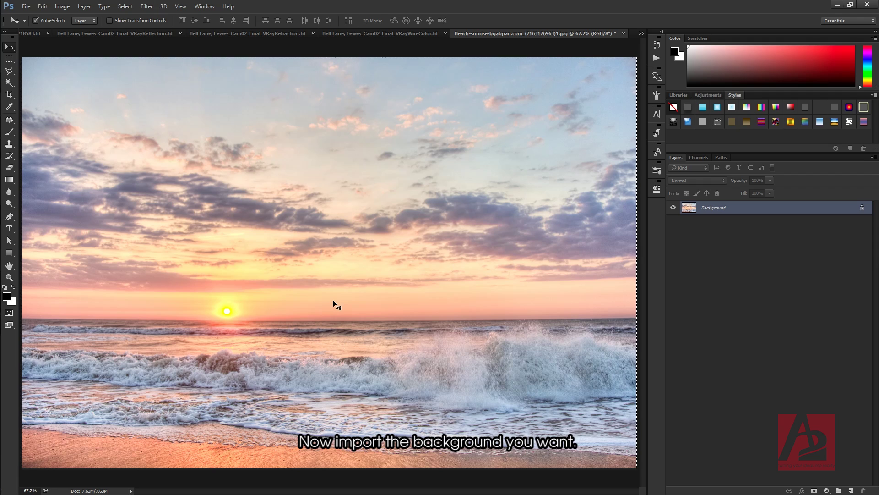
{"action": "key", "text": "ctrl+a"}
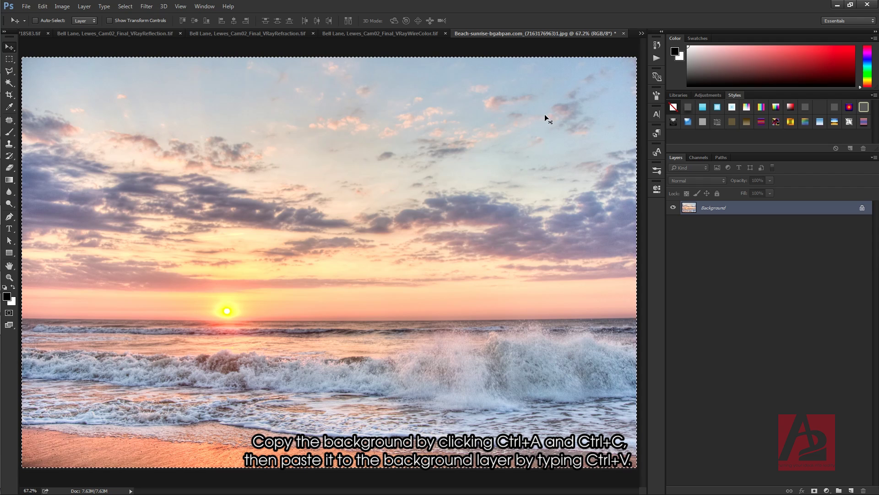
{"action": "left_click", "coordinate": [641, 33]}
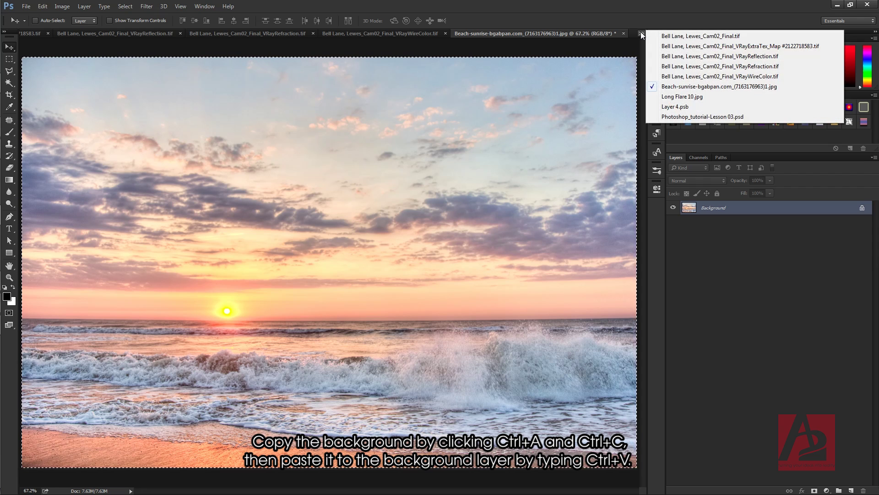
{"action": "left_click", "coordinate": [703, 36]}
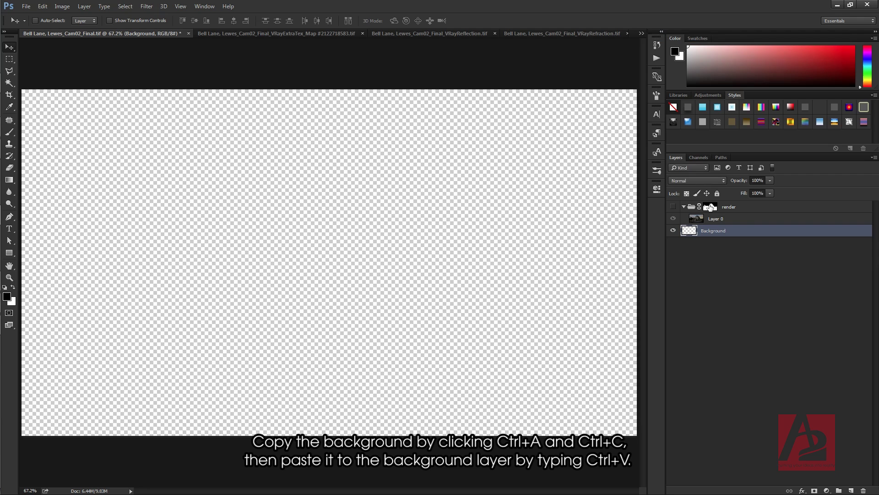
{"action": "left_click", "coordinate": [689, 228]}
{"action": "key", "text": "ctrl+v"}
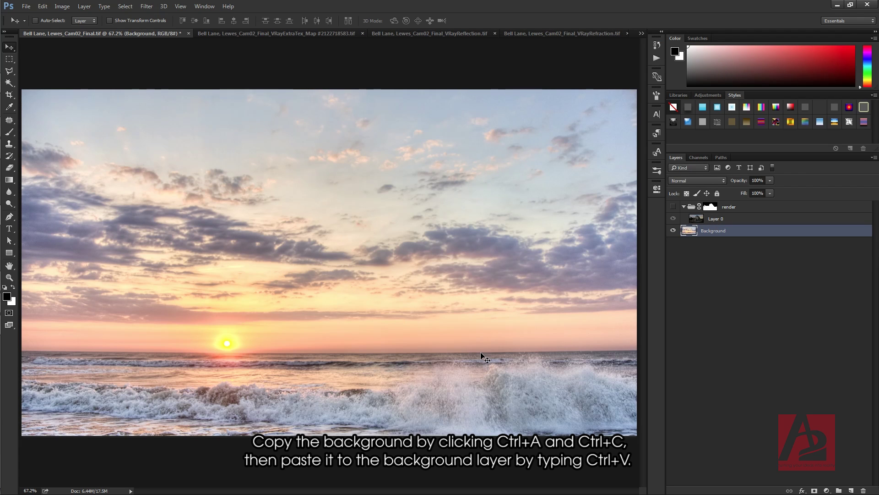
{"action": "left_click", "coordinate": [673, 207]}
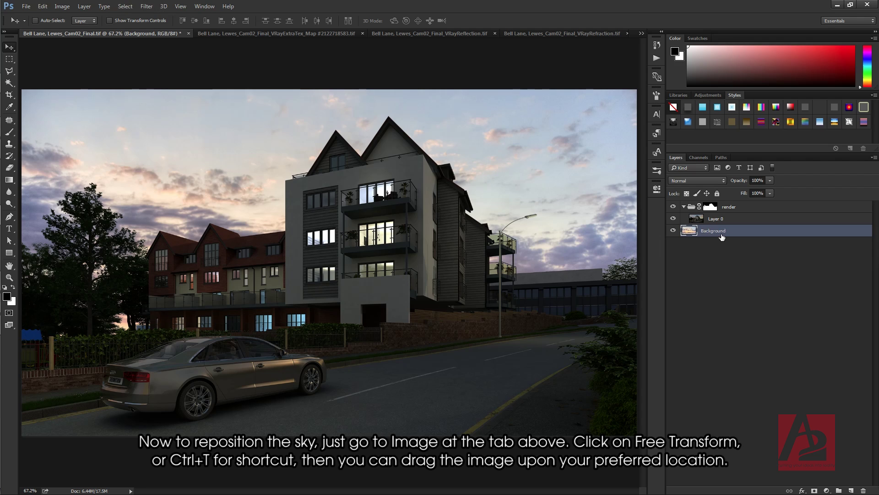
Free Transform the sky image and move it up 140 px.
{"action": "left_click", "coordinate": [61, 6]}
{"action": "mouse_move", "coordinate": [42, 7]}
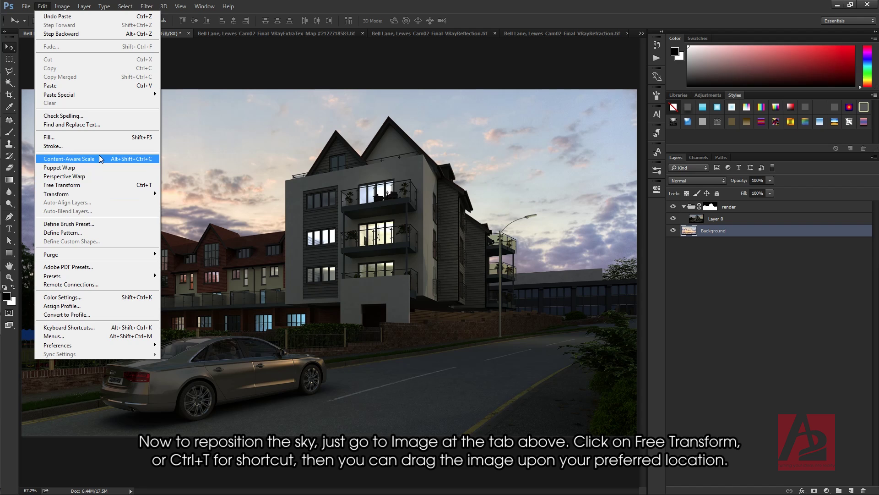
{"action": "left_click", "coordinate": [101, 185]}
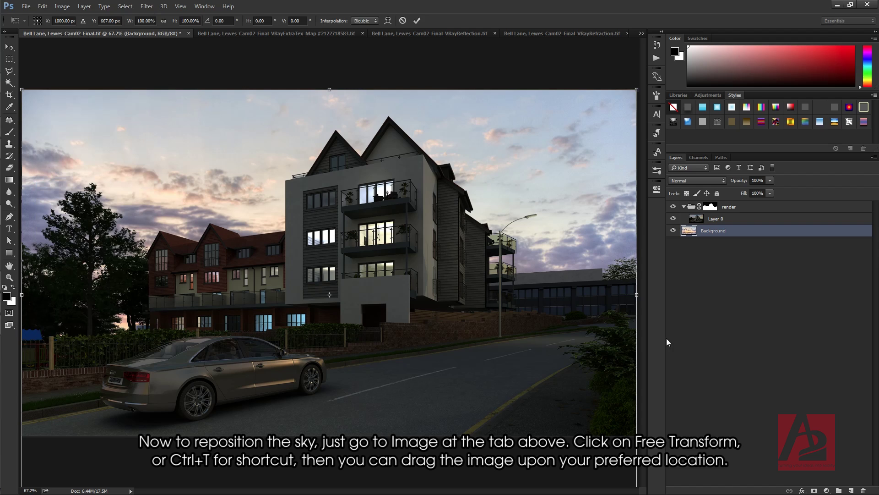
{"action": "left_click_drag", "start_coordinate": [602, 399], "coordinate": [604, 355]}
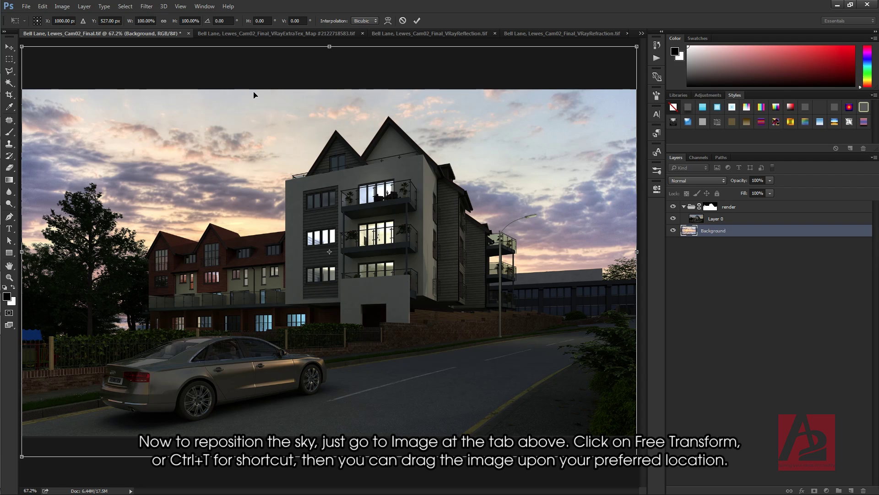
{"action": "left_click_drag", "start_coordinate": [254, 95], "coordinate": [254, 95]}
{"action": "key", "text": "Return"}
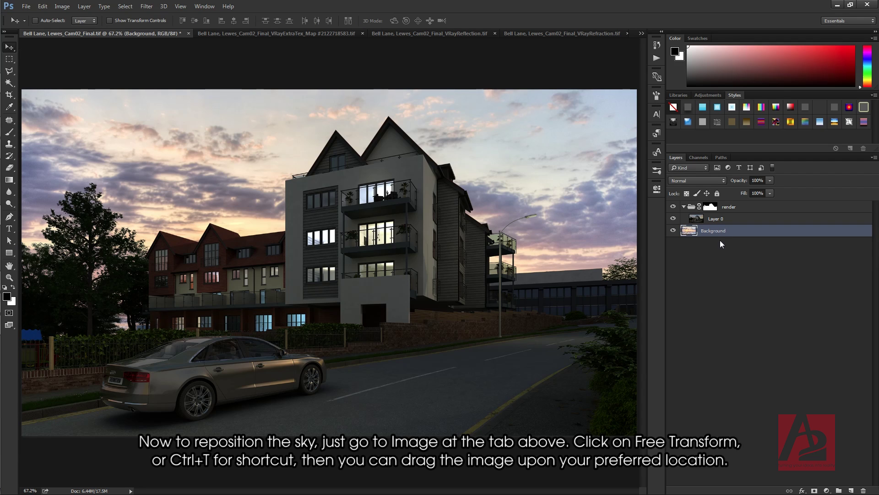
Add a Levels adjustment layer, raising the black input level to darken the shadows.
{"action": "left_click", "coordinate": [827, 491]}
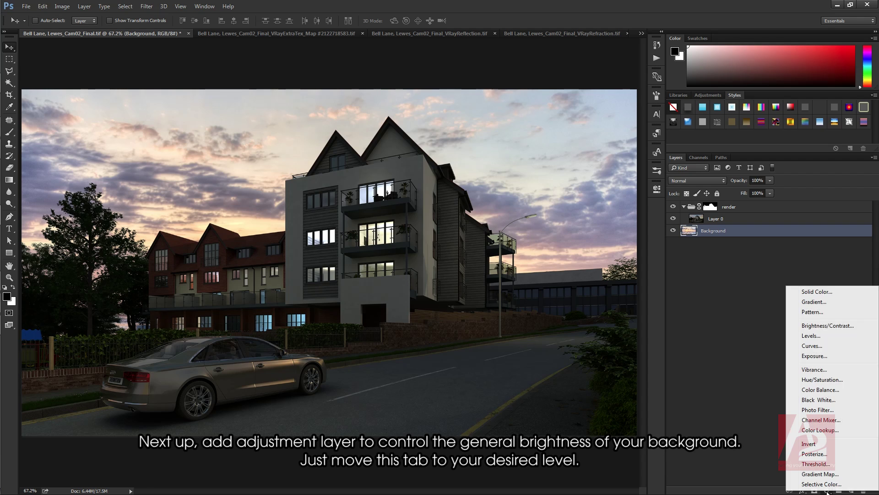
{"action": "left_click", "coordinate": [820, 335]}
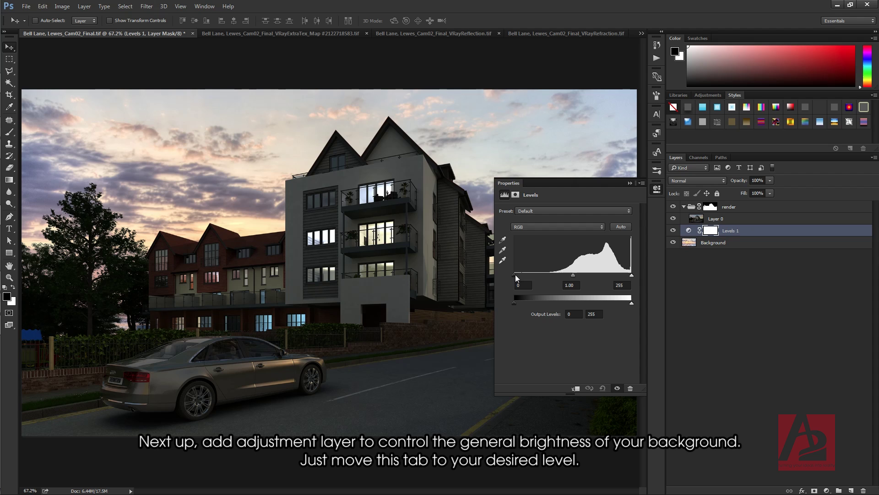
{"action": "mouse_move", "coordinate": [515, 274]}
{"action": "left_mouse_down"}
{"action": "mouse_move", "coordinate": [548, 276]}
{"action": "mouse_move", "coordinate": [531, 278]}
{"action": "left_mouse_up"}
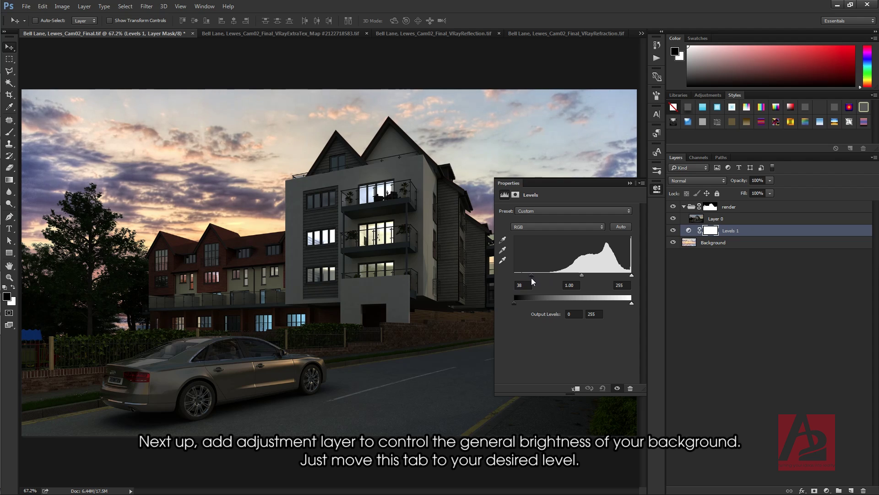
{"action": "left_click", "coordinate": [631, 183]}
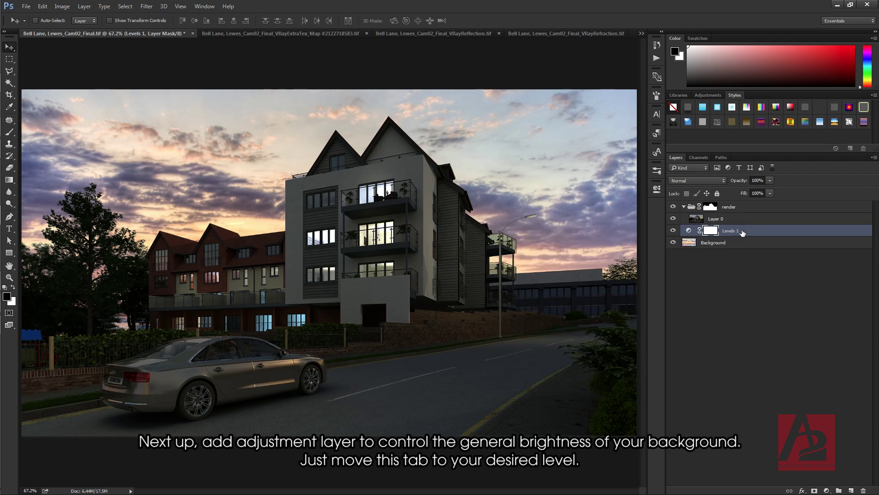
Add a Vibrance adjustment layer set to Vibrance +20 and Saturation +22.
{"action": "left_click", "coordinate": [827, 490]}
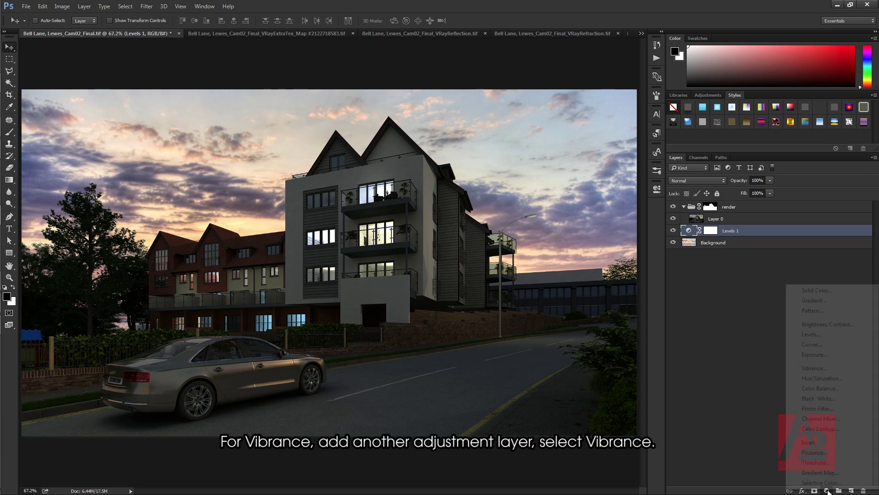
{"action": "left_click", "coordinate": [836, 367]}
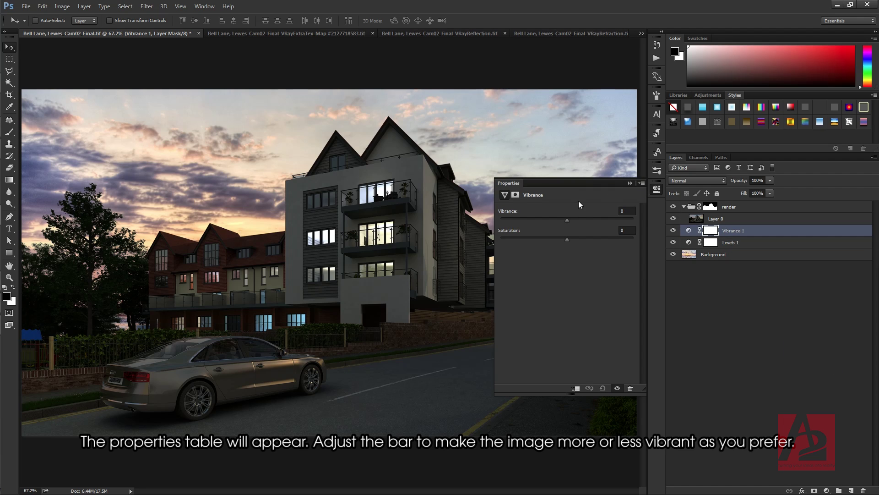
{"action": "left_click_drag", "start_coordinate": [567, 221], "coordinate": [577, 221]}
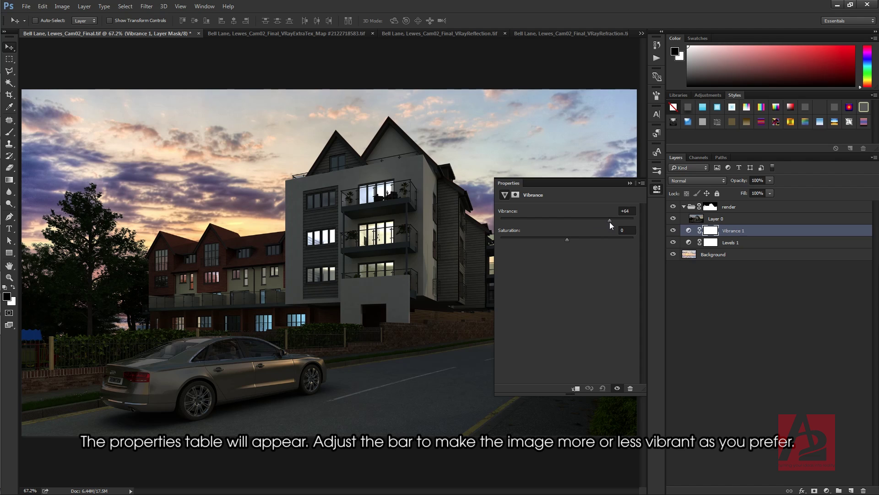
{"action": "left_click_drag", "start_coordinate": [610, 221], "coordinate": [634, 221]}
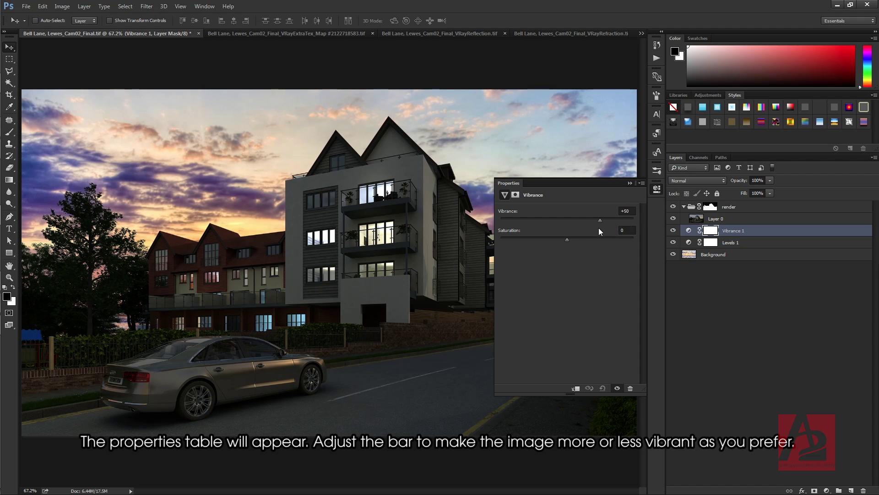
{"action": "mouse_move", "coordinate": [556, 228]}
{"action": "left_mouse_down"}
{"action": "mouse_move", "coordinate": [489, 231]}
{"action": "mouse_move", "coordinate": [567, 219]}
{"action": "left_mouse_up"}
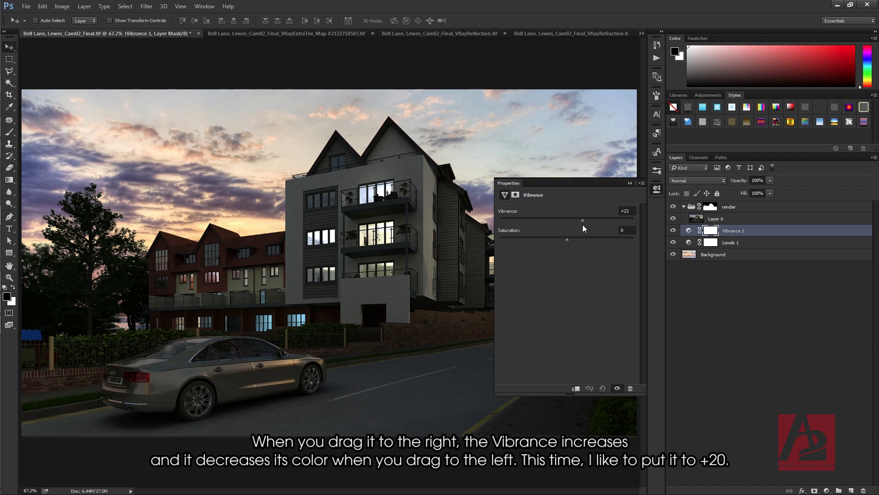
{"action": "mouse_move", "coordinate": [567, 238]}
{"action": "left_mouse_down"}
{"action": "mouse_move", "coordinate": [598, 238]}
{"action": "mouse_move", "coordinate": [554, 239]}
{"action": "left_mouse_up"}
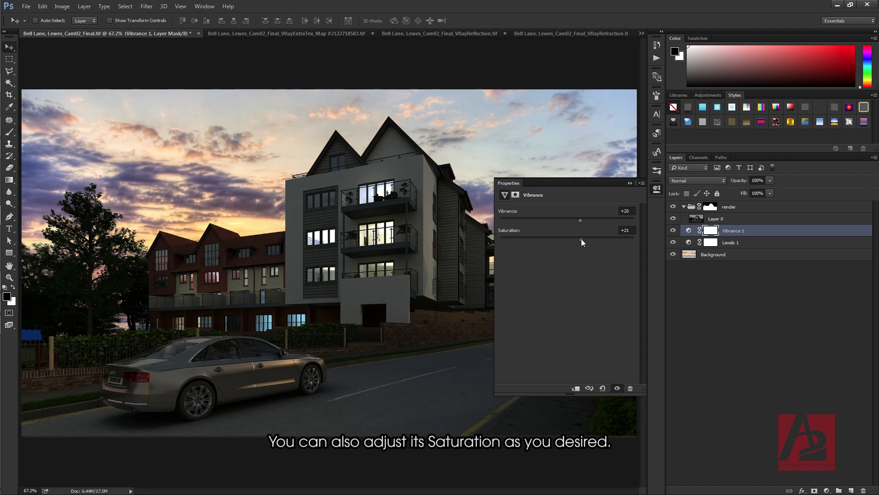
{"action": "left_click_drag", "start_coordinate": [581, 238], "coordinate": [582, 238]}
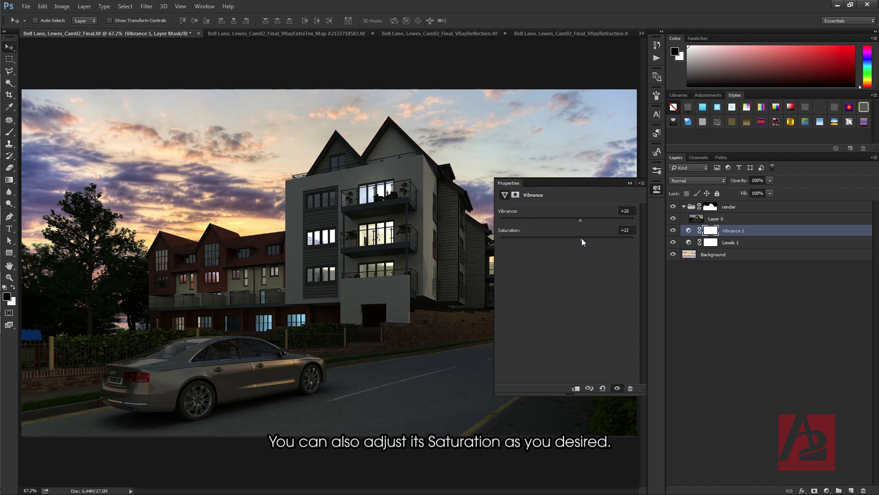
Close the Vibrance properties and toggle Vibrance 1 off and on to compare, leaving it visible.
{"action": "left_click", "coordinate": [631, 182]}
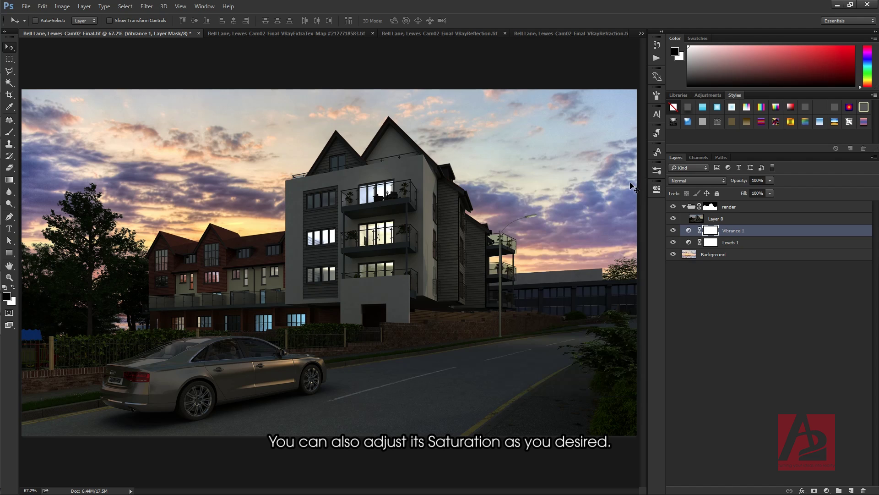
{"action": "left_click", "coordinate": [673, 231]}
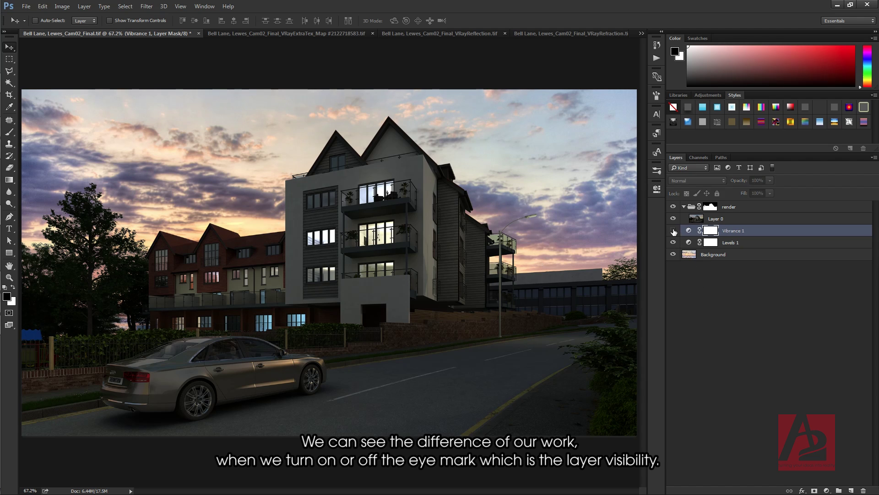
{"action": "left_click", "coordinate": [673, 231]}
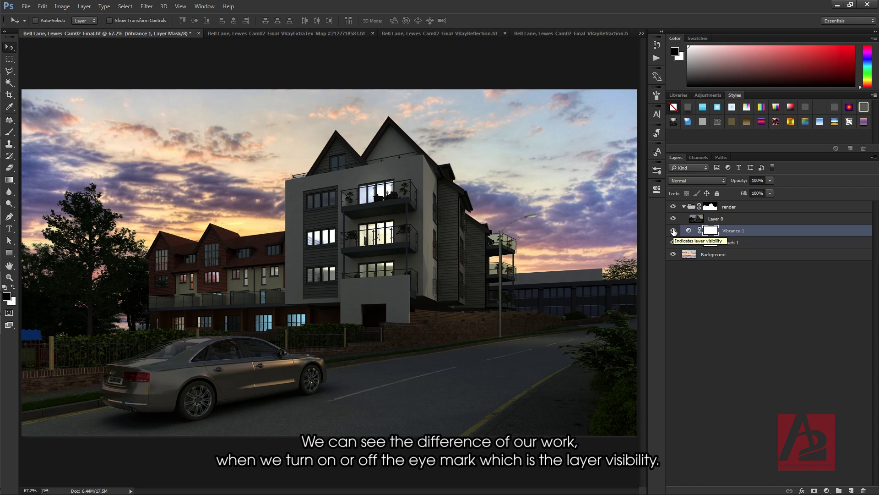
{"action": "left_click", "coordinate": [673, 231]}
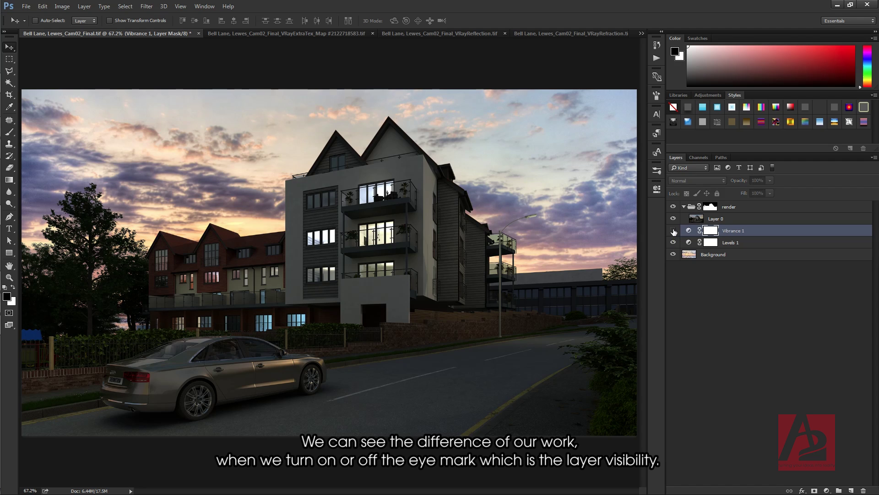
{"action": "left_click", "coordinate": [673, 231]}
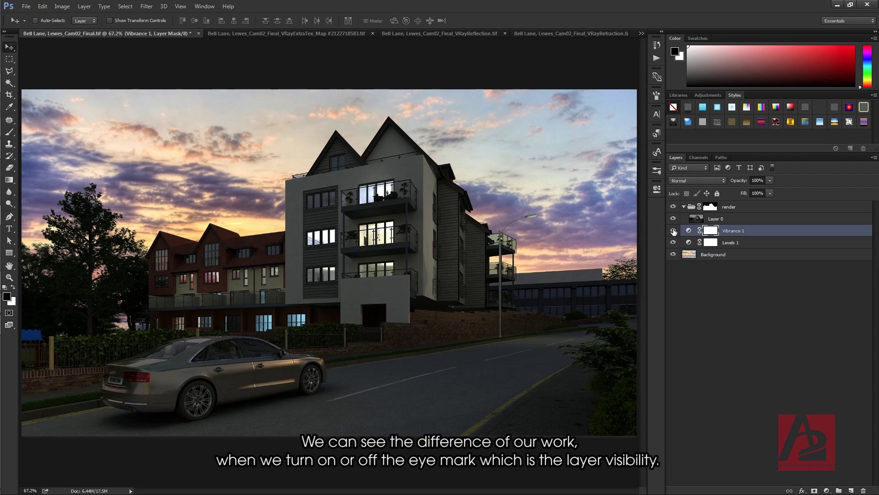
{"action": "left_click", "coordinate": [673, 231]}
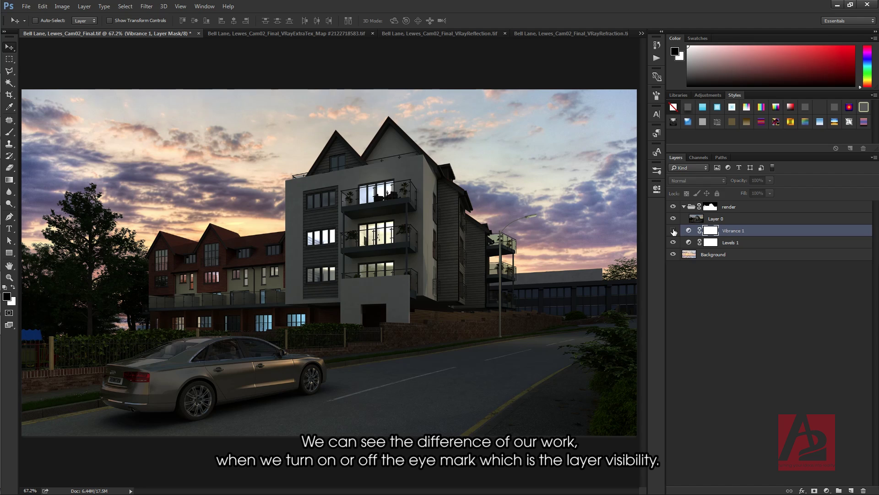
{"action": "left_click", "coordinate": [673, 231]}
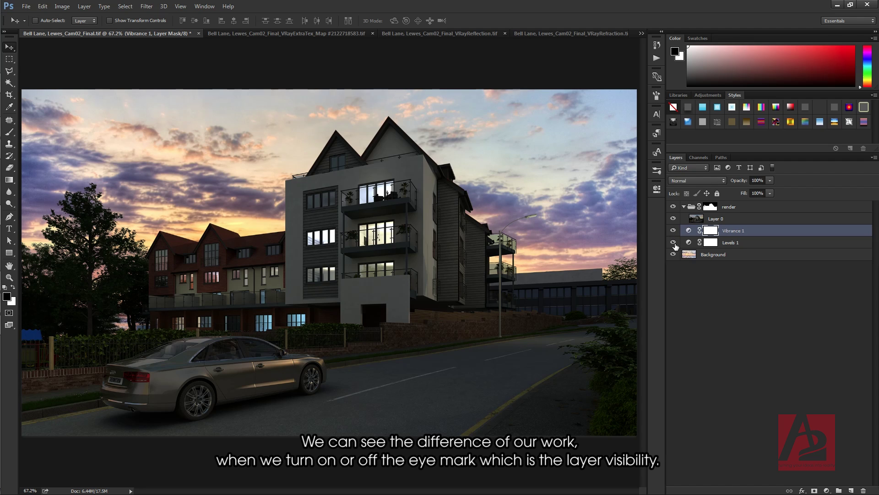
Toggle Levels 1 off and on to compare, leave it visible, and reselect Vibrance 1.
{"action": "left_click", "coordinate": [674, 244]}
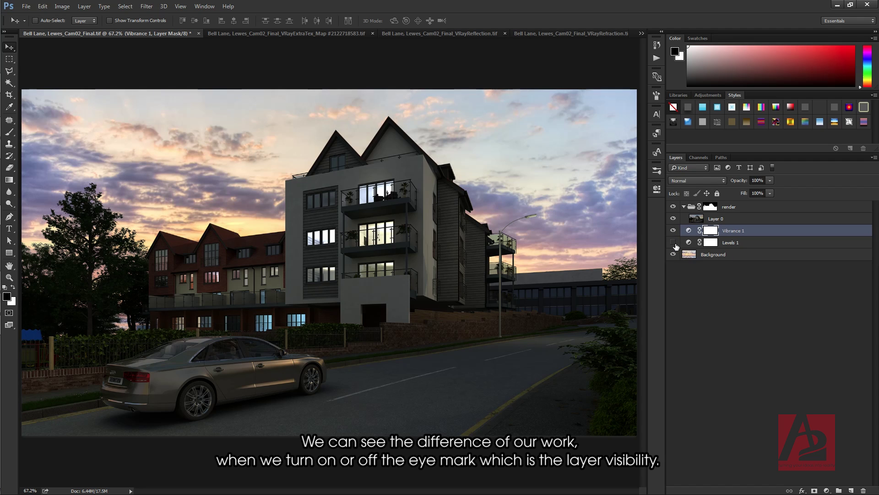
{"action": "left_click", "coordinate": [674, 244]}
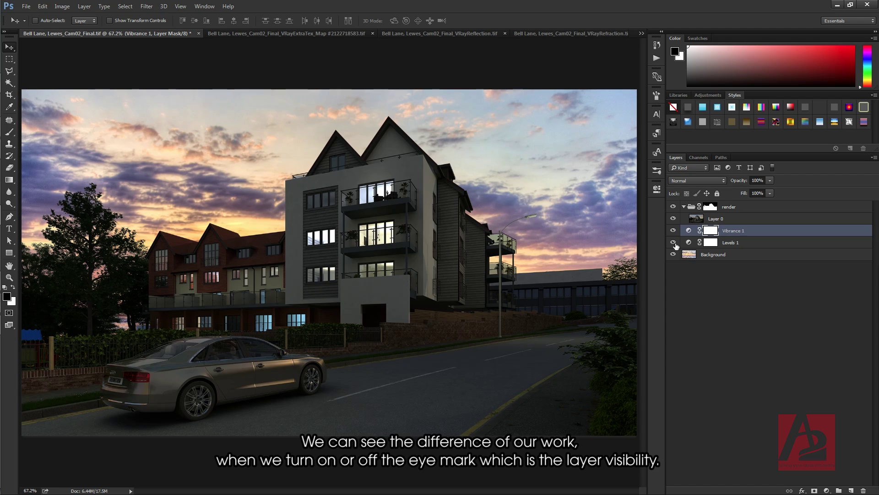
{"action": "left_click", "coordinate": [675, 244]}
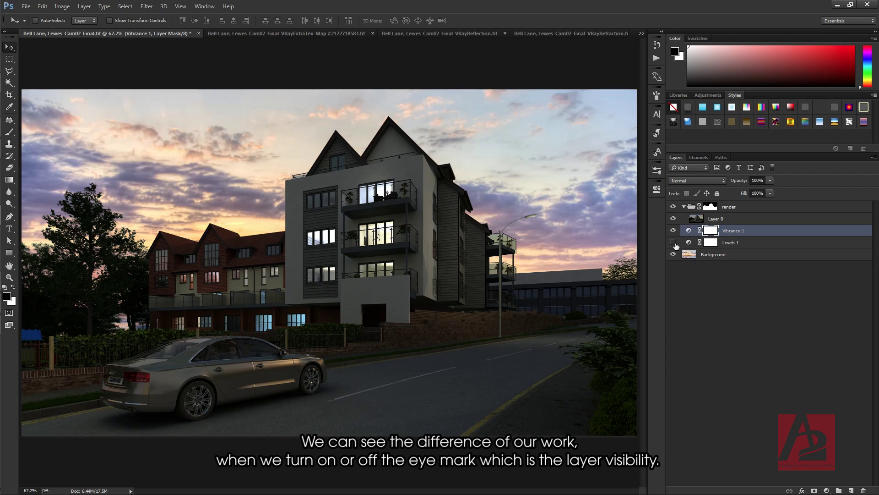
{"action": "left_click", "coordinate": [675, 243]}
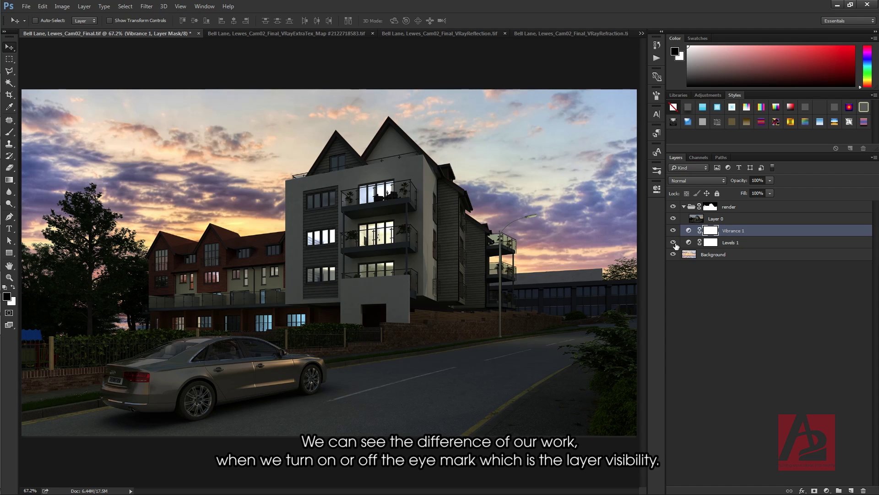
{"action": "left_click", "coordinate": [754, 300]}
{"action": "left_click", "coordinate": [749, 230]}
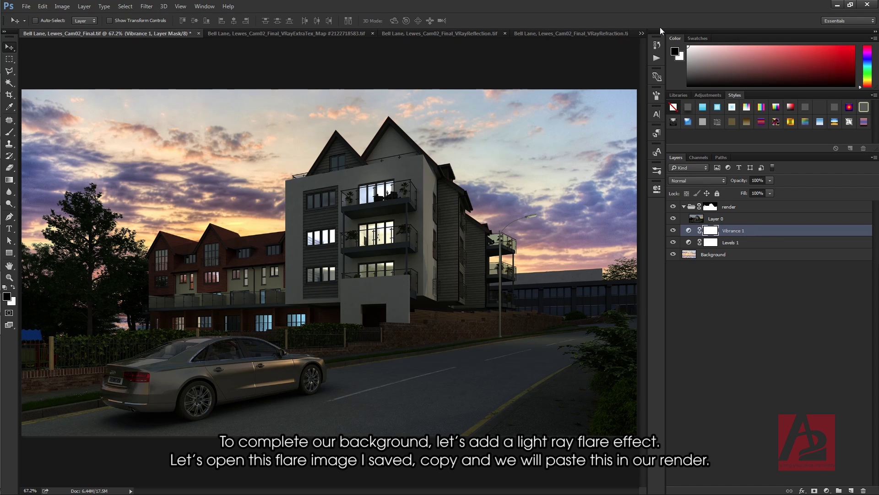
Select all of Long Flare 10.jpg, then return to the Bell Lane render with Vibrance 1 targeted.
{"action": "left_click", "coordinate": [642, 32]}
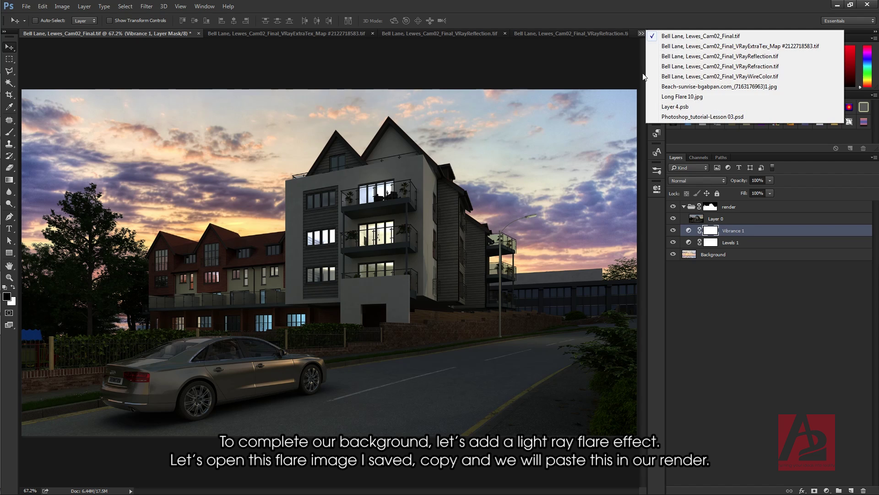
{"action": "left_click", "coordinate": [700, 97]}
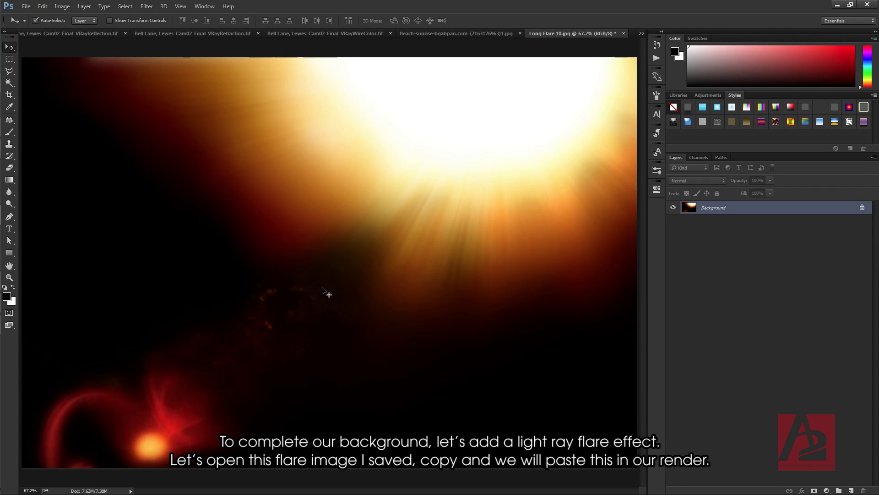
{"action": "key", "text": "ctrl+a"}
{"action": "left_click", "coordinate": [641, 33]}
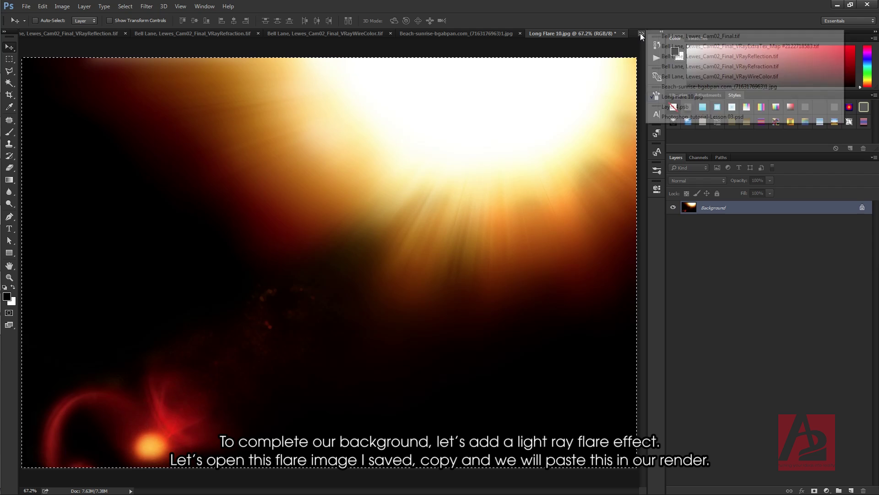
{"action": "left_click", "coordinate": [701, 35]}
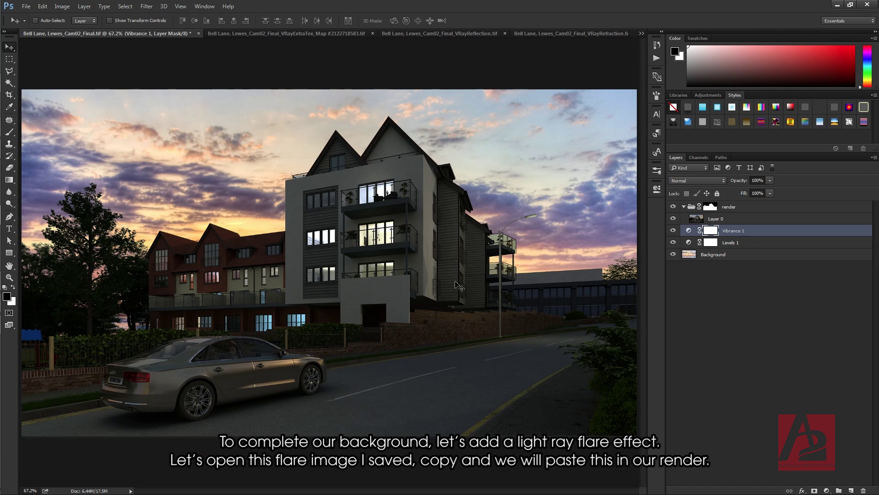
{"action": "left_click", "coordinate": [751, 232]}
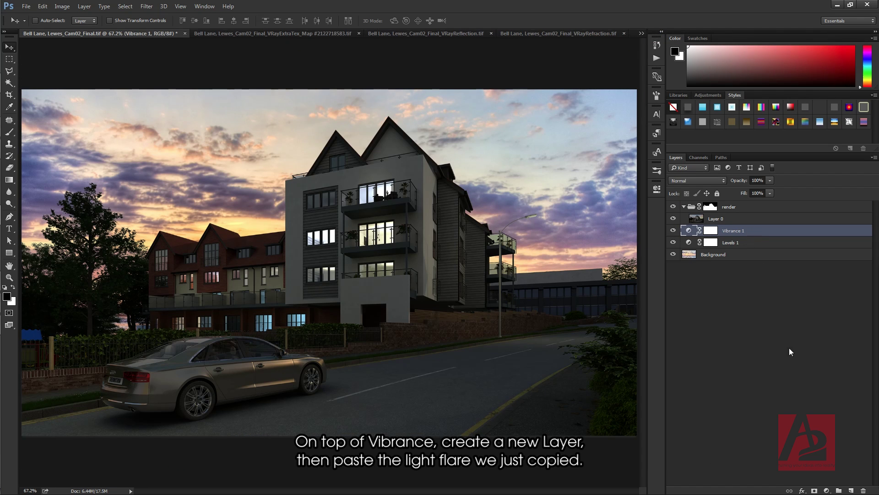
Paste the flare into a new layer above Vibrance 1, flip it vertically, and move it behind the building.
{"action": "left_click", "coordinate": [851, 491]}
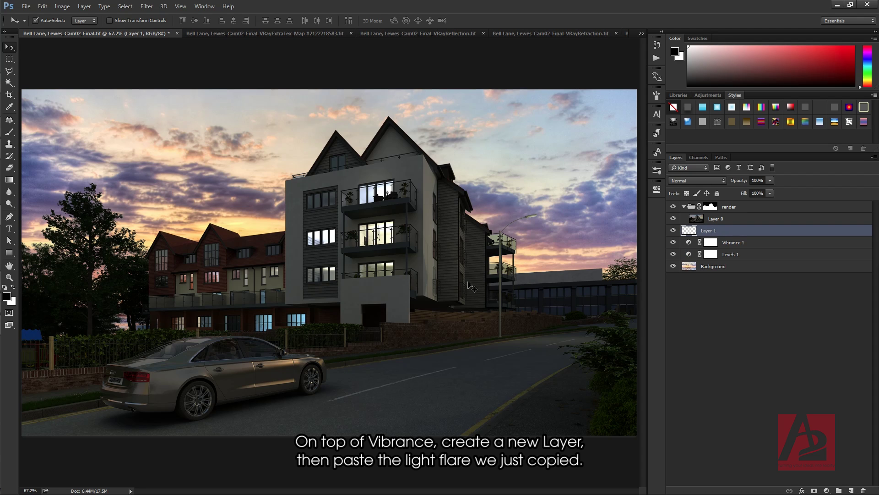
{"action": "key", "text": "ctrl+v"}
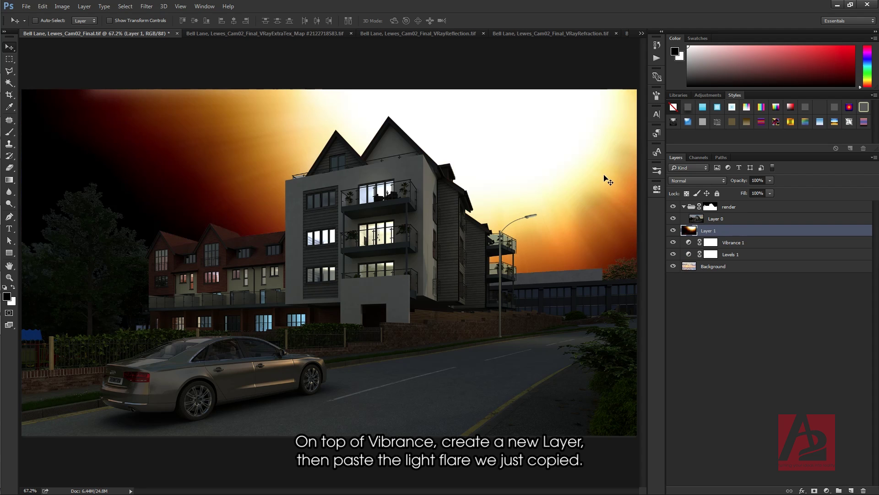
{"action": "mouse_move", "coordinate": [579, 153]}
{"action": "left_mouse_down"}
{"action": "mouse_move", "coordinate": [546, 150]}
{"action": "mouse_move", "coordinate": [600, 149]}
{"action": "mouse_move", "coordinate": [568, 149]}
{"action": "mouse_move", "coordinate": [581, 152]}
{"action": "left_mouse_up"}
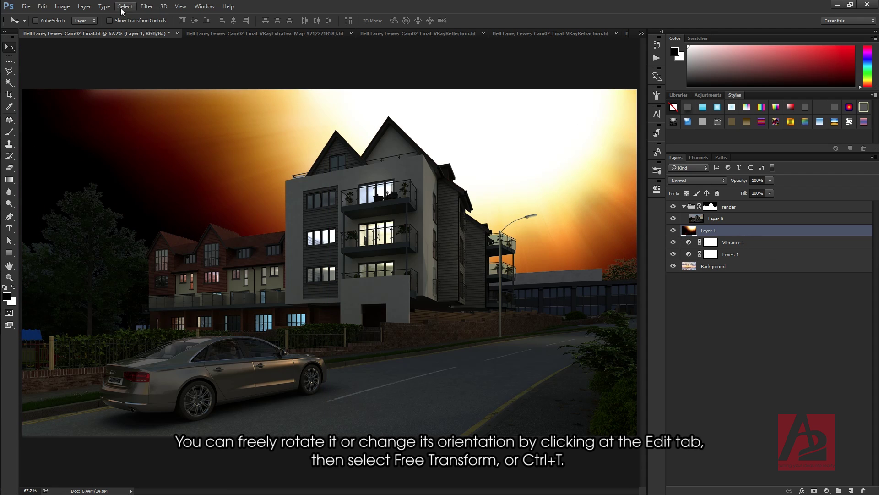
{"action": "left_click", "coordinate": [46, 7]}
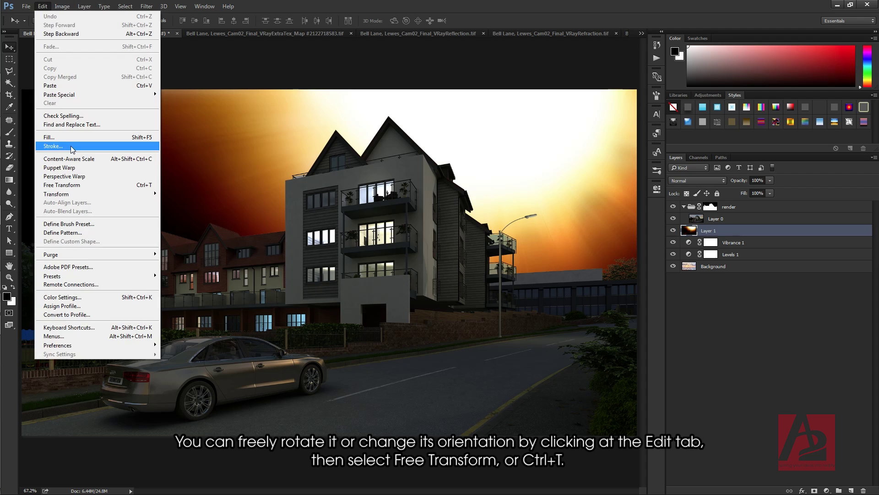
{"action": "left_click", "coordinate": [115, 185]}
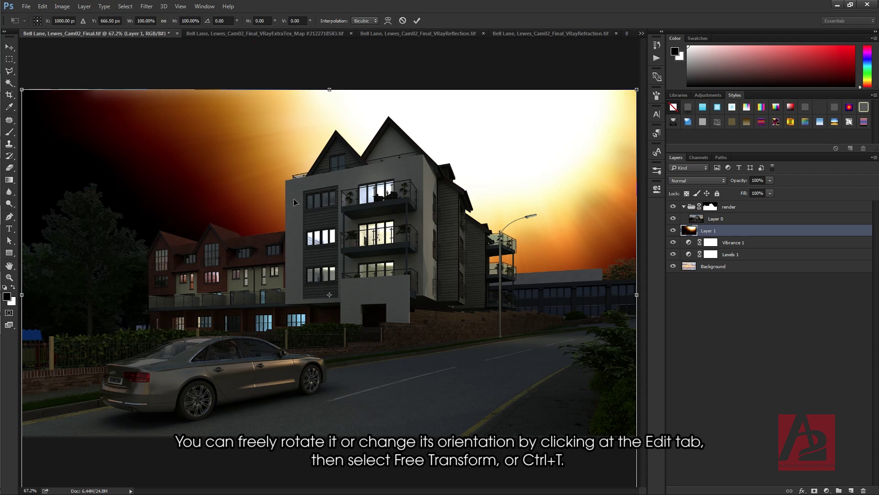
{"action": "right_click", "coordinate": [547, 206]}
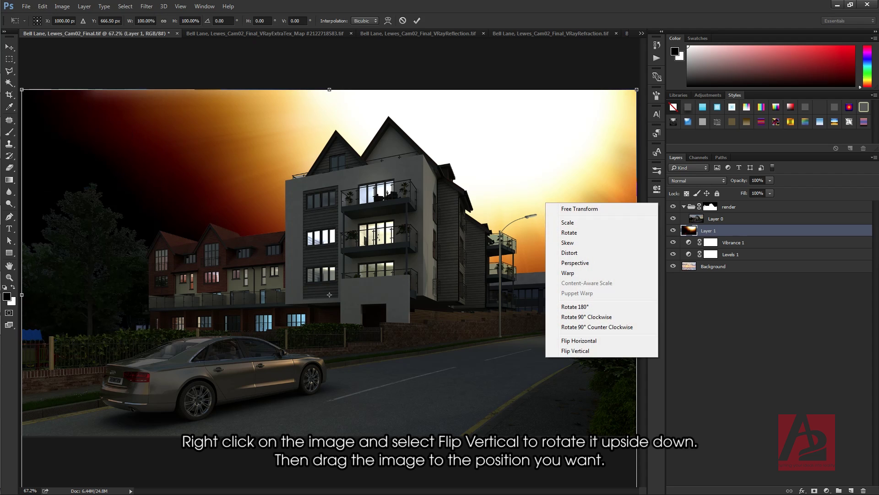
{"action": "left_click", "coordinate": [575, 351]}
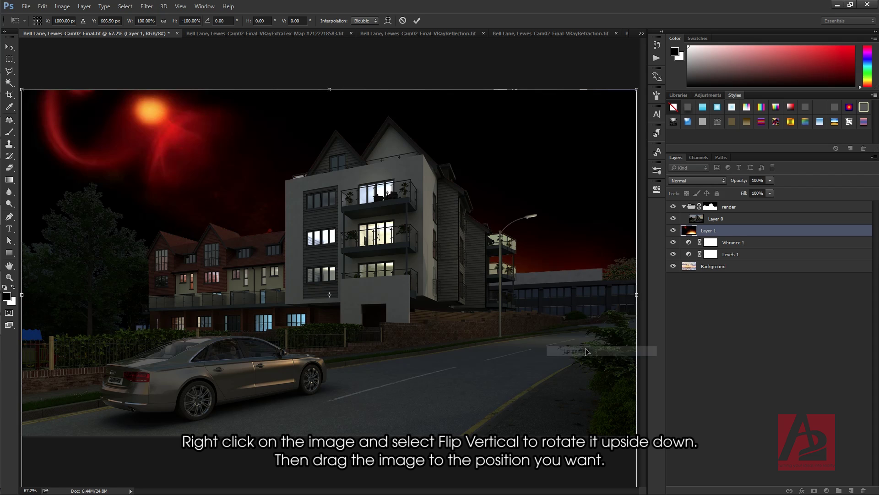
{"action": "left_click_drag", "start_coordinate": [581, 260], "coordinate": [590, 181]}
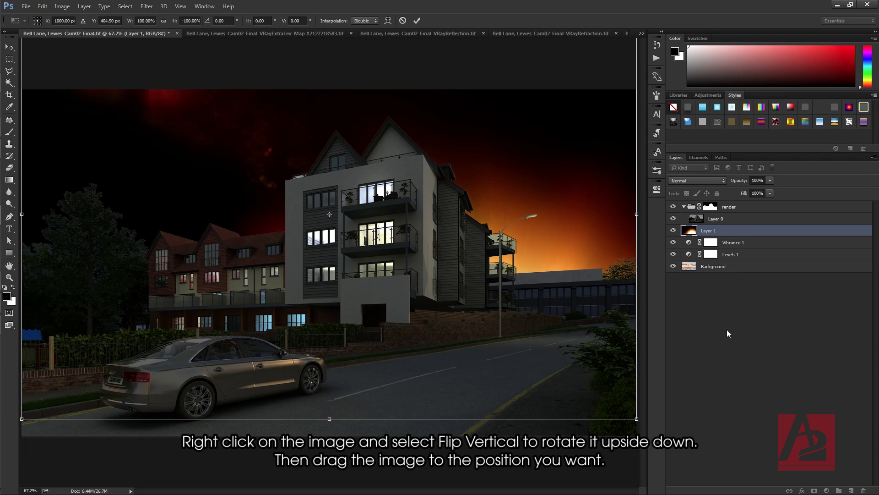
{"action": "key", "text": "Return"}
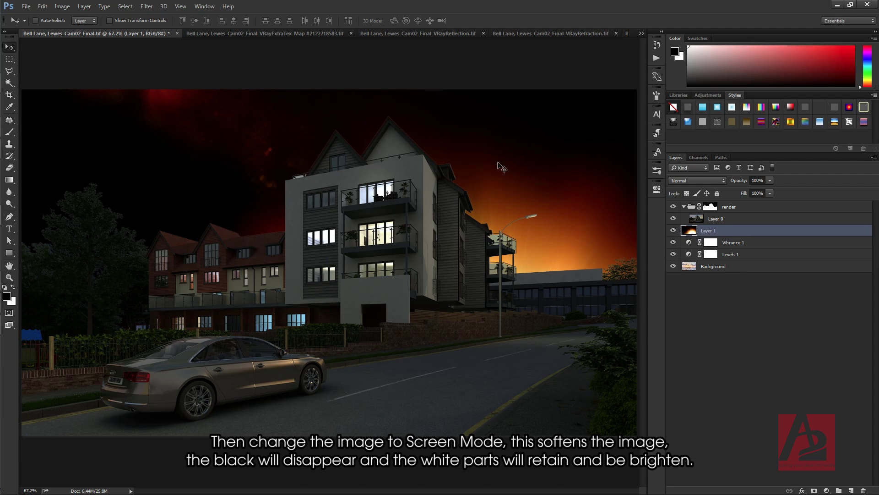
Set Layer 1 to Screen blend mode and compare the sky glow with it hidden and shown.
{"action": "left_click", "coordinate": [711, 180]}
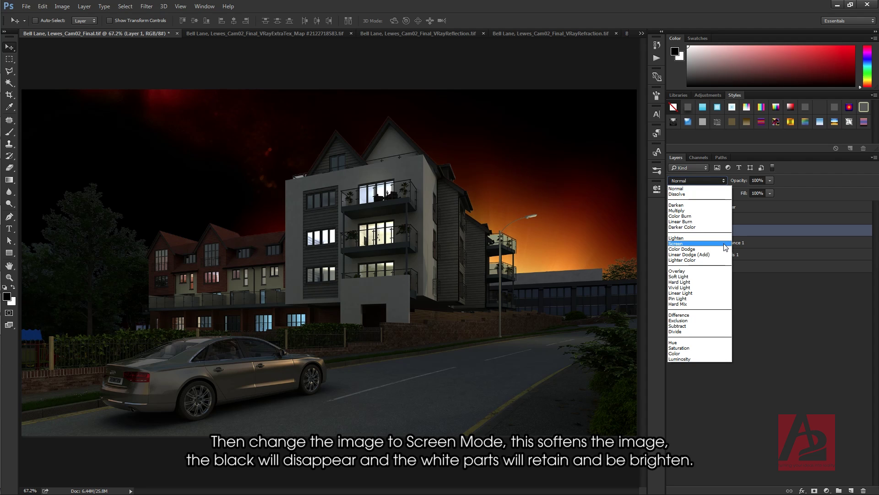
{"action": "left_click", "coordinate": [726, 248]}
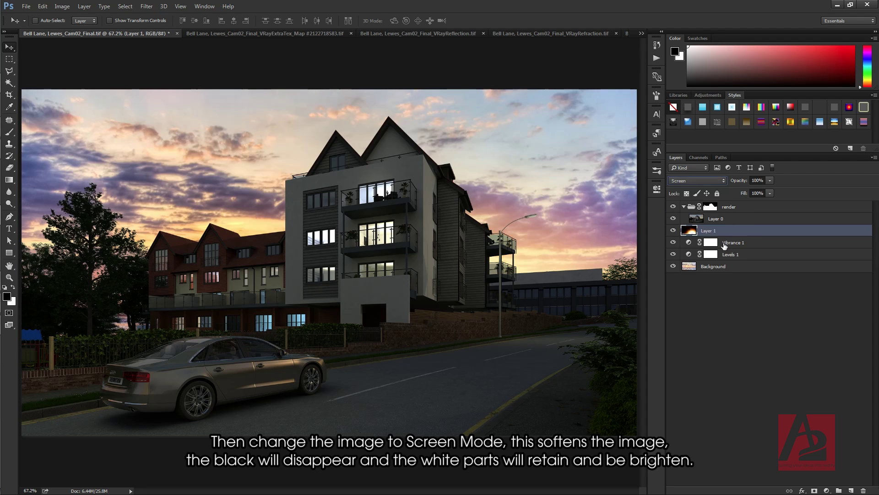
{"action": "left_click", "coordinate": [673, 230]}
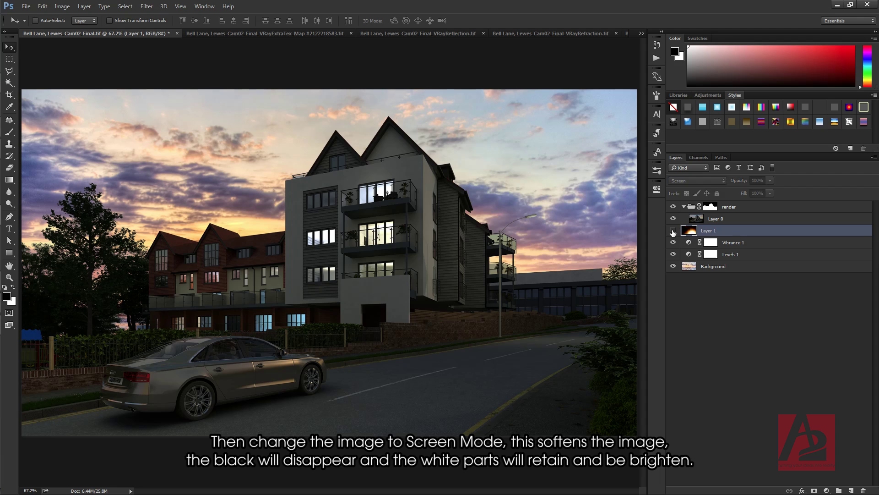
{"action": "left_click", "coordinate": [672, 230]}
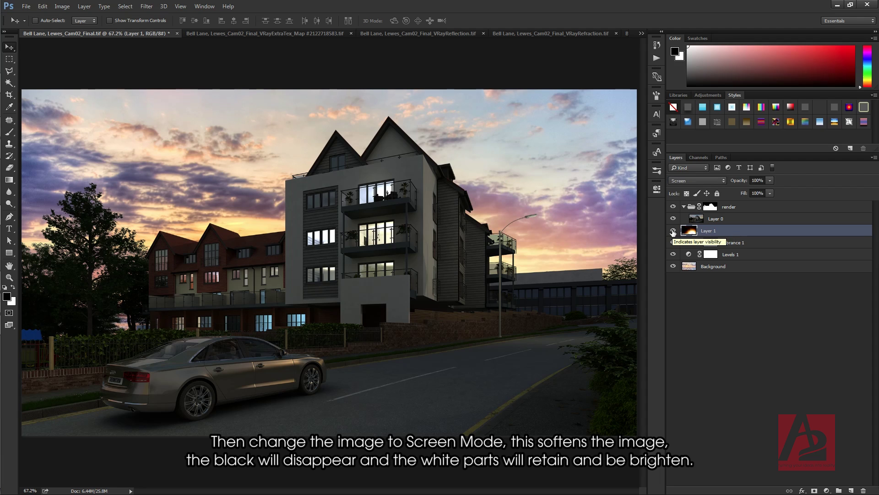
{"action": "left_click", "coordinate": [673, 231]}
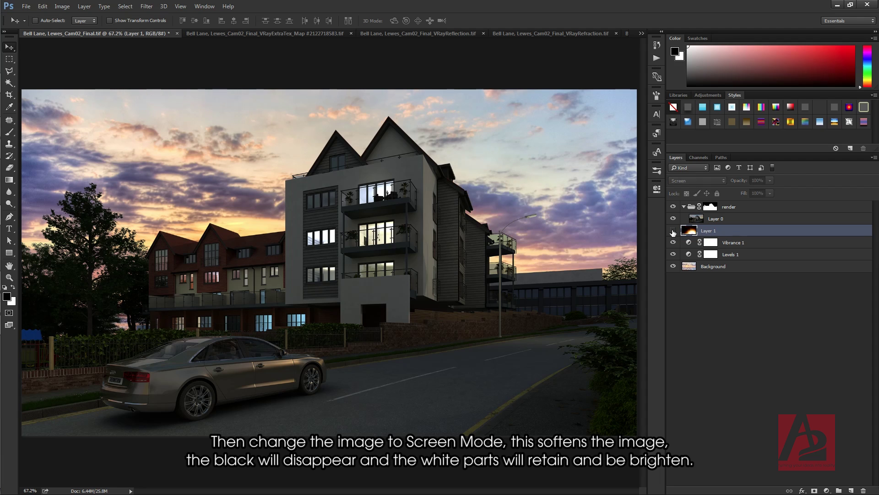
{"action": "left_click", "coordinate": [673, 231]}
{"action": "left_click", "coordinate": [673, 230]}
{"action": "left_click", "coordinate": [673, 231]}
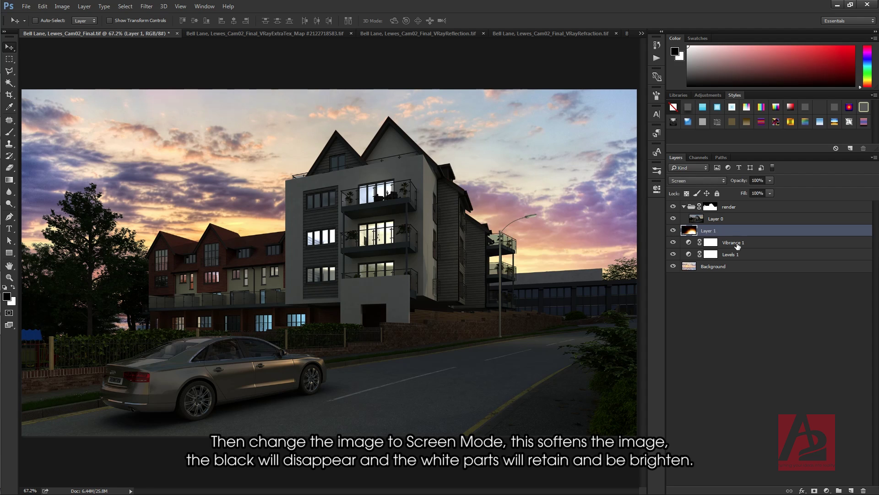
{"action": "left_click", "coordinate": [764, 181]}
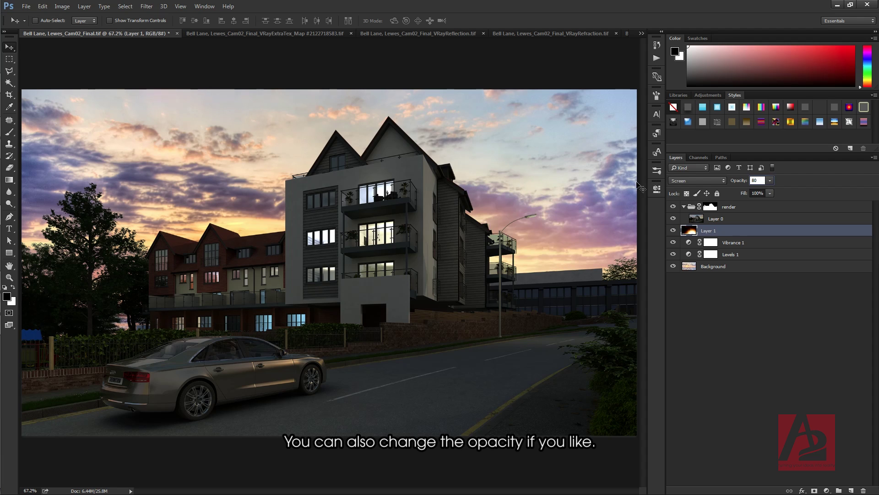
Set the flare layer's opacity to 80%, select Layer 0, and switch to the VRayExtraTex_Map document.
{"action": "type", "text": "80"}
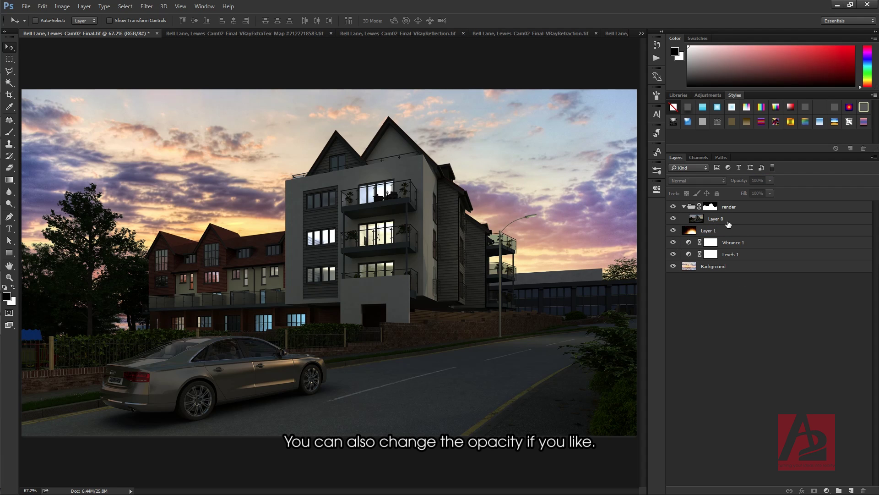
{"action": "left_click", "coordinate": [728, 223]}
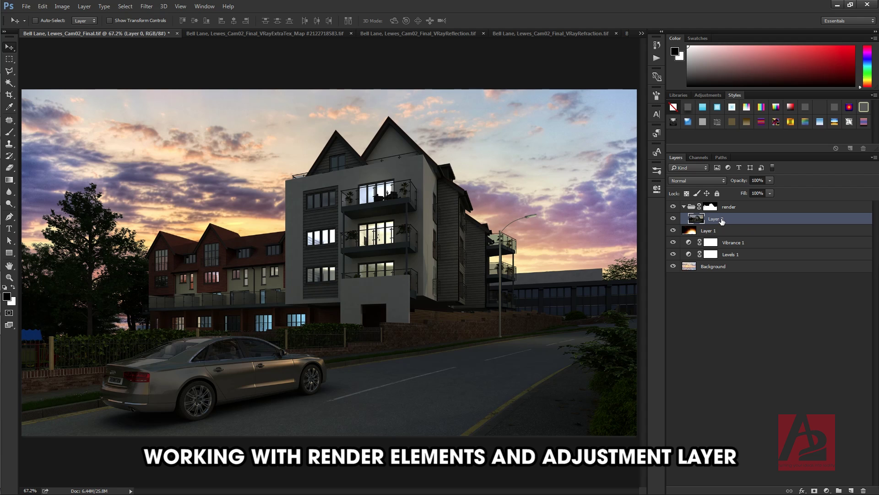
{"action": "left_click", "coordinate": [641, 34]}
{"action": "left_click", "coordinate": [678, 49]}
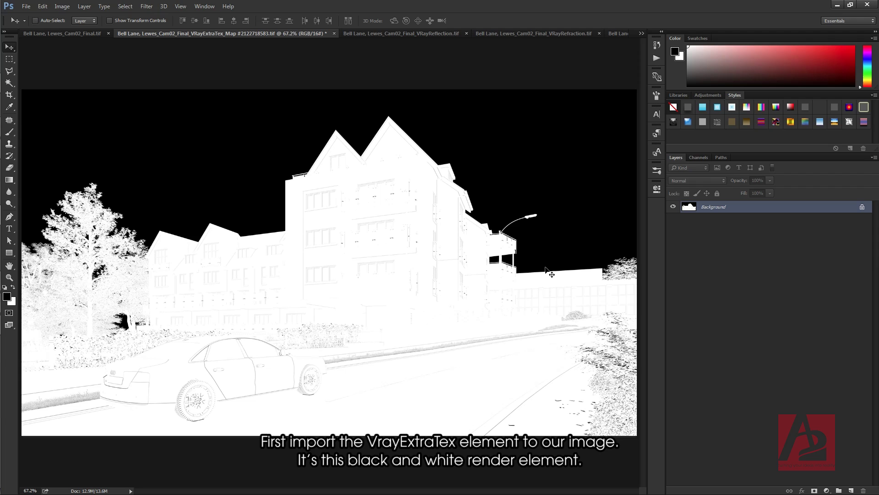
Copy the entire VRayExtraTex map and paste it into a new layer in the render group.
{"action": "key", "text": "ctrl+a"}
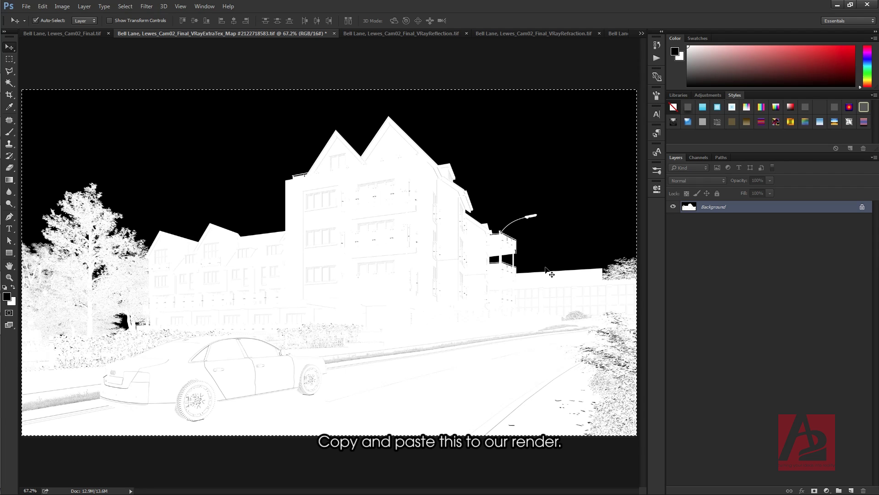
{"action": "key", "text": "ctrl+c"}
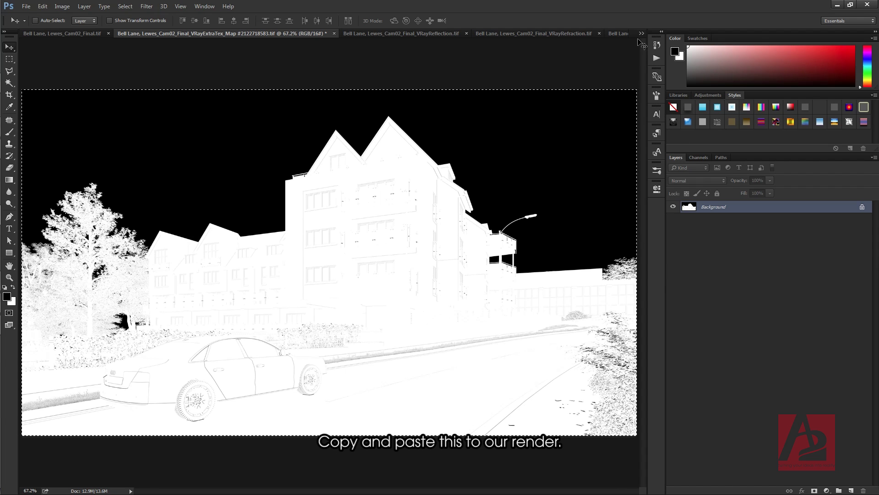
{"action": "left_click", "coordinate": [642, 33]}
{"action": "left_click", "coordinate": [677, 37]}
{"action": "key", "text": "ctrl+v"}
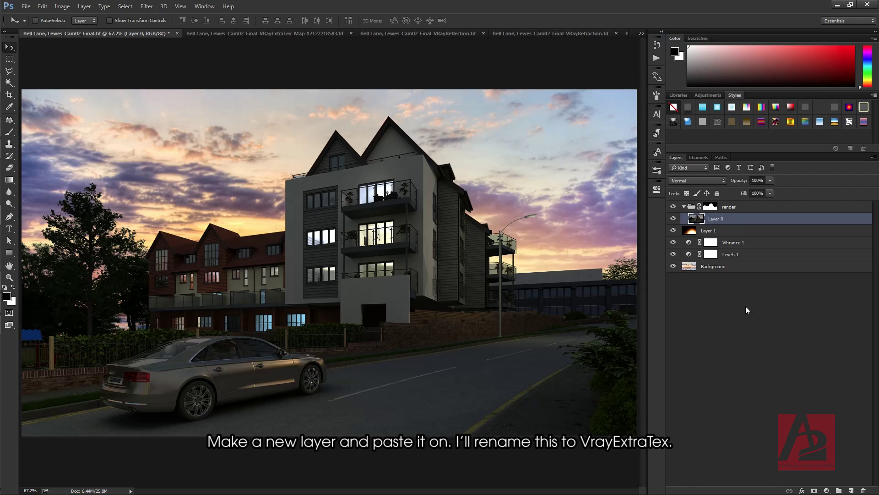
{"action": "left_click", "coordinate": [849, 491]}
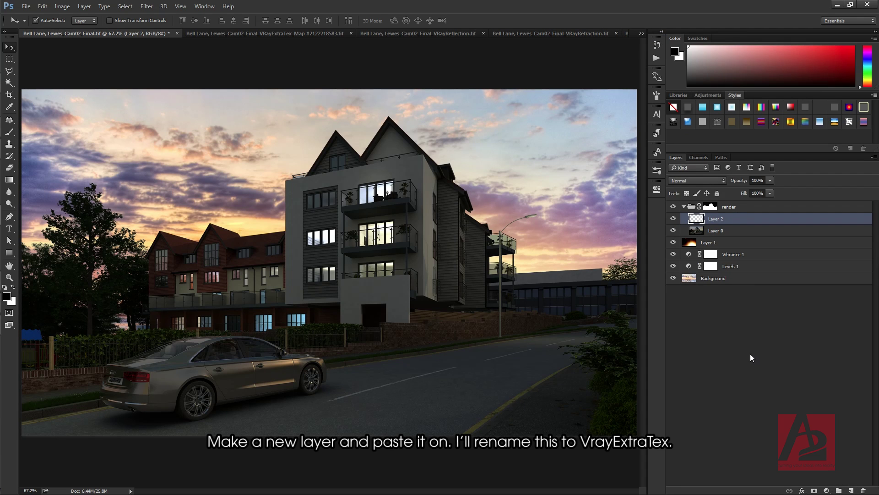
{"action": "key", "text": "ctrl+v"}
Rename the new layer 'Vray ExtraTex'.
{"action": "double_click", "coordinate": [719, 221]}
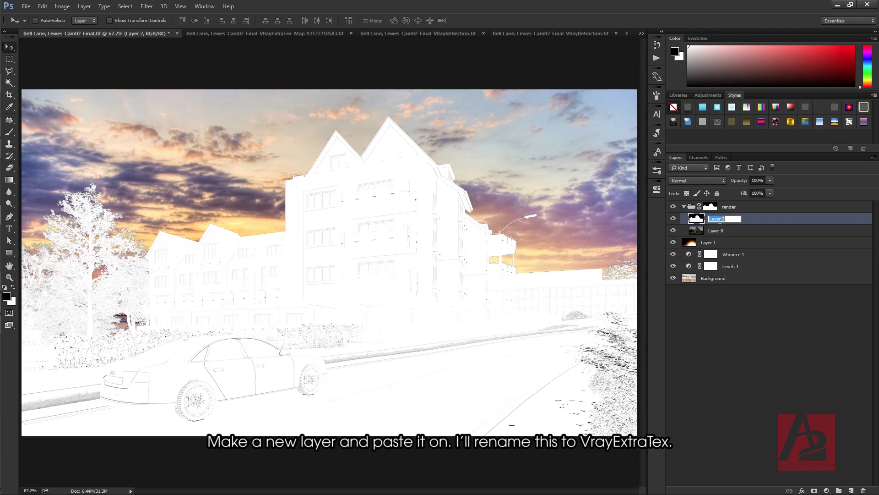
{"action": "type", "text": "Vray ExtraTex"}
{"action": "key", "text": "Return"}
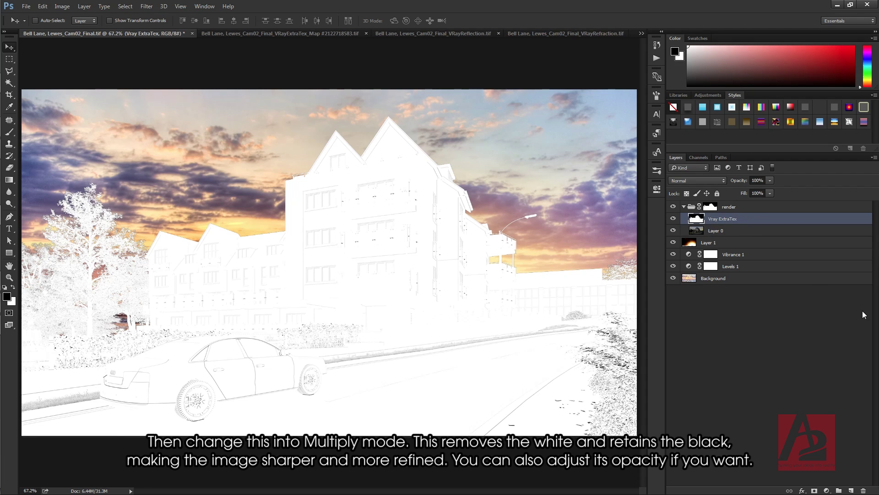
Set Vray ExtraTex to Multiply, compare it on and off, and lower its opacity to 50%.
{"action": "left_click", "coordinate": [708, 183]}
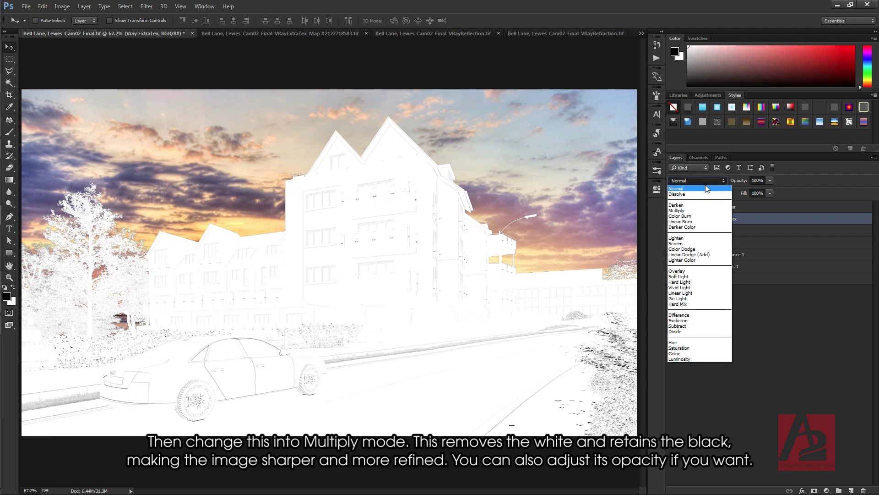
{"action": "left_click", "coordinate": [695, 211]}
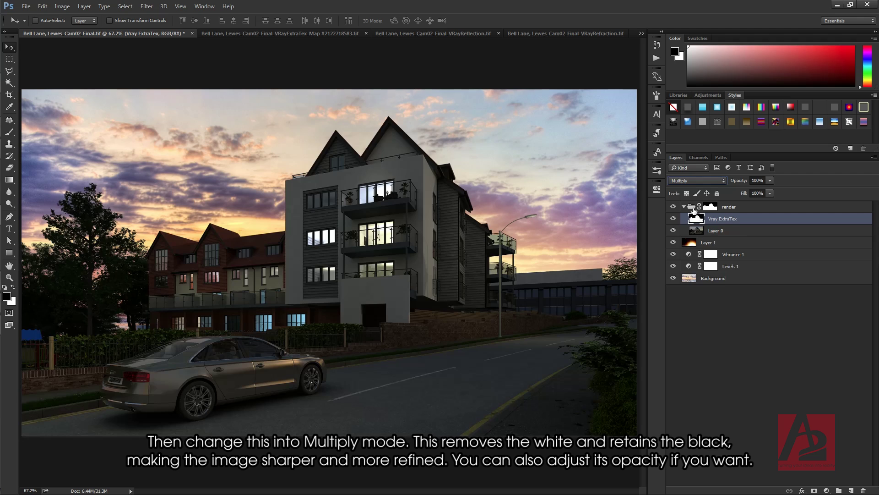
{"action": "left_click", "coordinate": [673, 219]}
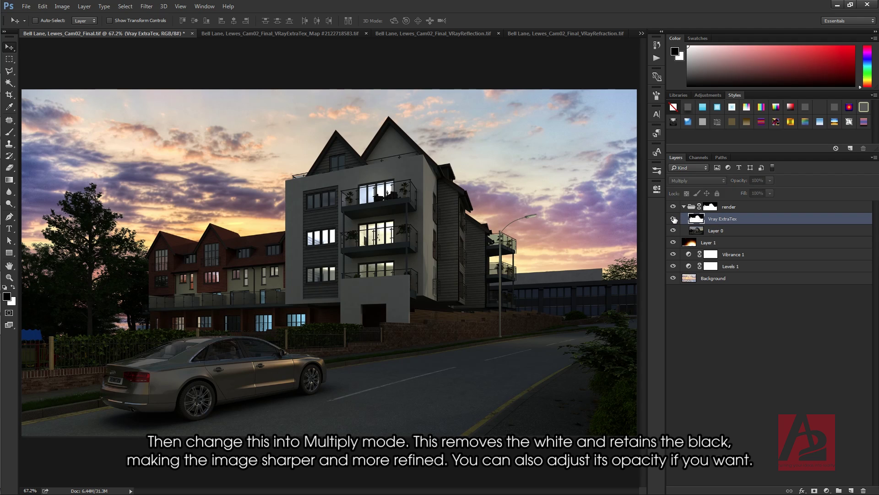
{"action": "left_click", "coordinate": [673, 218]}
{"action": "left_click", "coordinate": [674, 219]}
{"action": "left_click", "coordinate": [673, 219]}
{"action": "left_click", "coordinate": [673, 219]}
{"action": "left_click", "coordinate": [673, 219]}
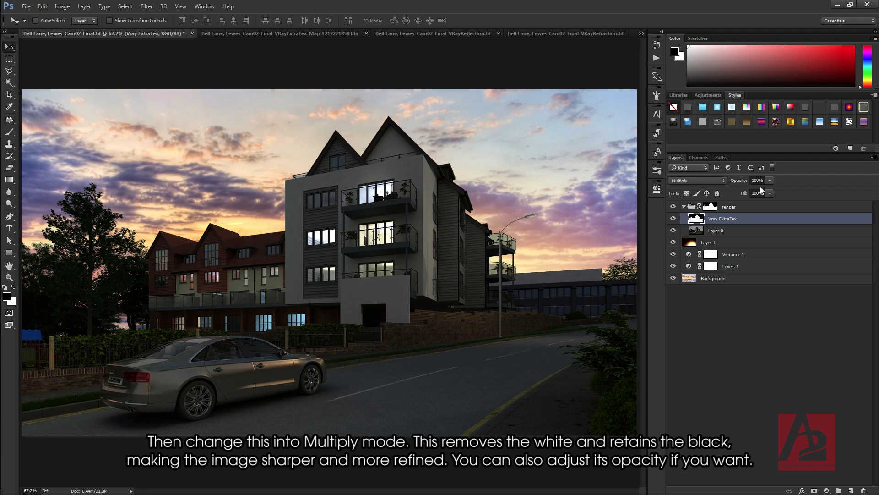
{"action": "left_click", "coordinate": [736, 182]}
{"action": "left_click", "coordinate": [836, 347]}
{"action": "left_click", "coordinate": [727, 220]}
Copy the entire VRayReflection render and switch back to the Final.tif composite.
{"action": "left_click", "coordinate": [642, 33]}
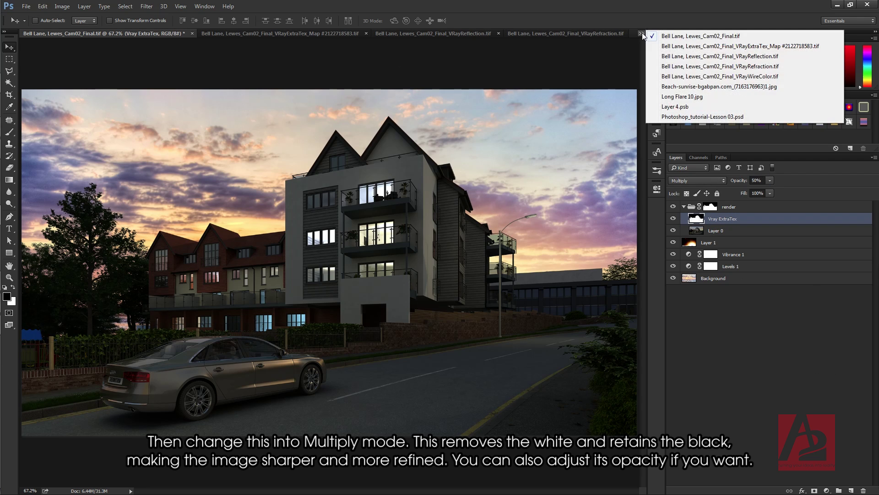
{"action": "left_click", "coordinate": [729, 57]}
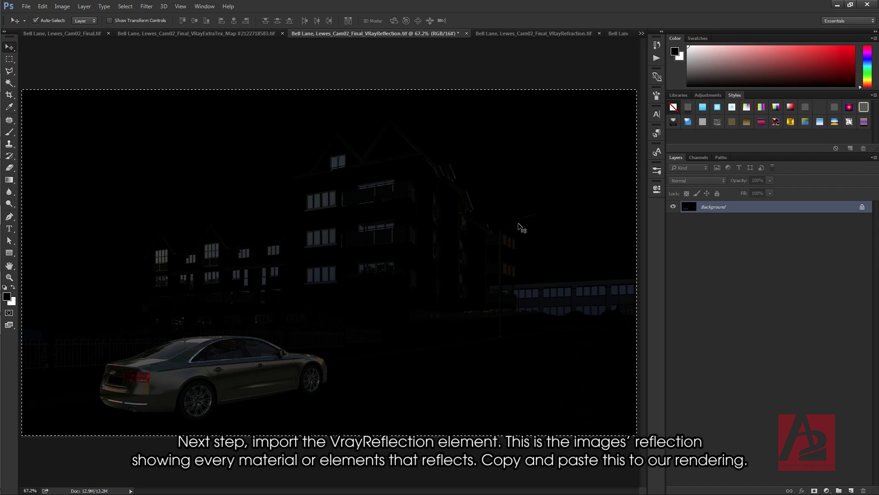
{"action": "key", "text": "ctrl+c"}
{"action": "left_click", "coordinate": [641, 33]}
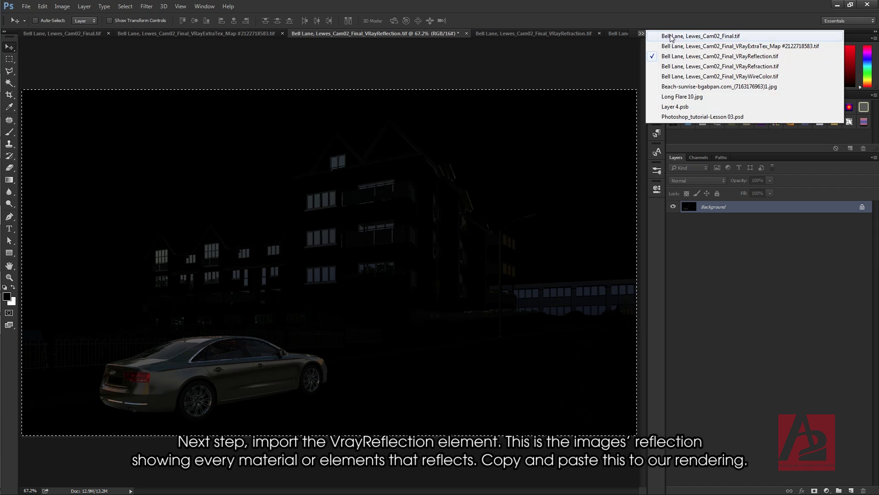
{"action": "left_click", "coordinate": [676, 34]}
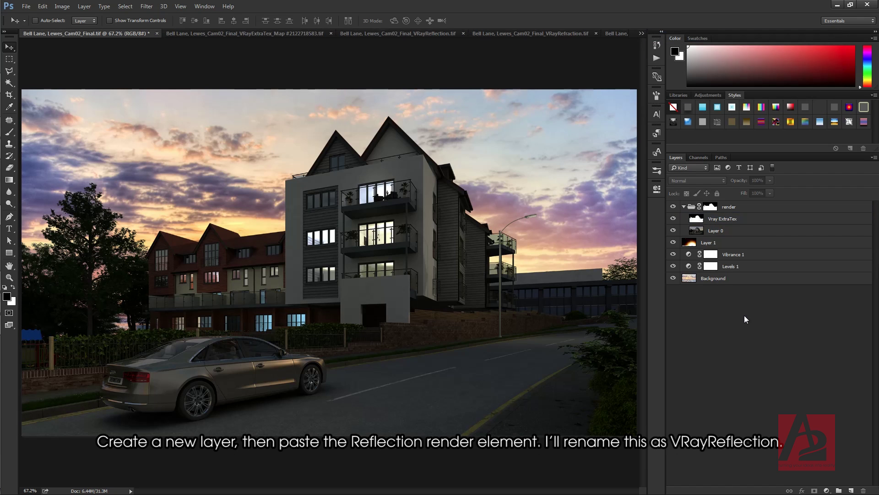
Paste the reflection render into a new layer named 'Vray ReFlection' above Vray ExtraTex.
{"action": "left_click", "coordinate": [850, 490]}
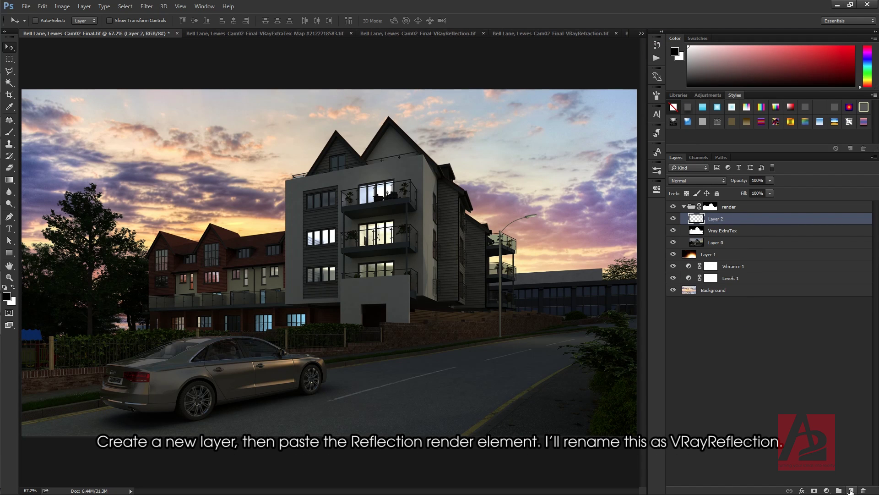
{"action": "key", "text": "ctrl+v"}
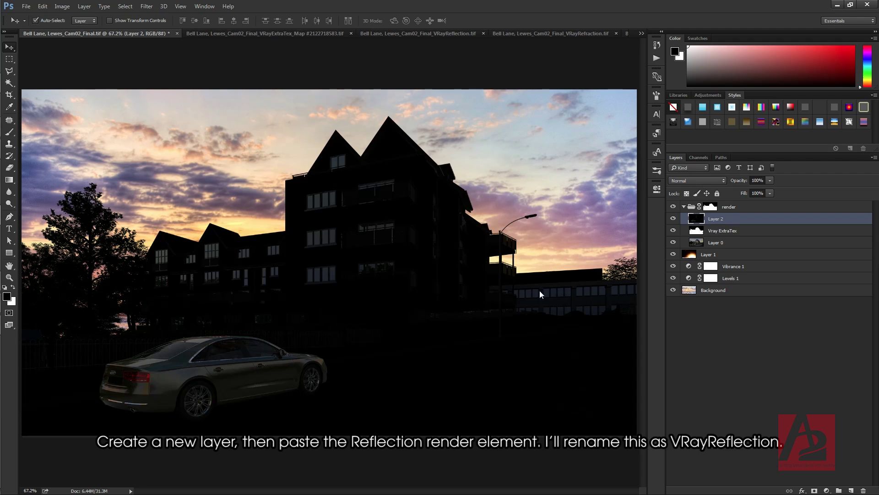
{"action": "double_click", "coordinate": [716, 219]}
{"action": "type", "text": "Vray ReFection"}
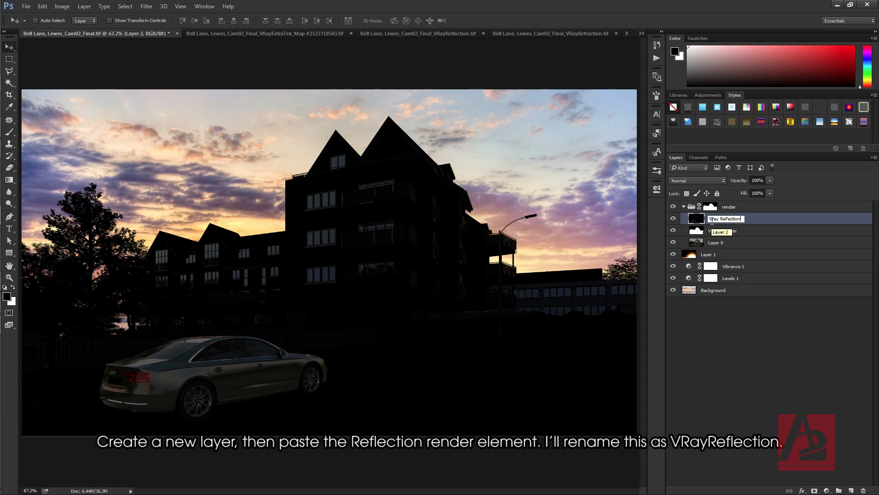
{"action": "key", "text": "BackSpace"}
{"action": "type", "text": "ion"}
{"action": "key", "text": "Return"}
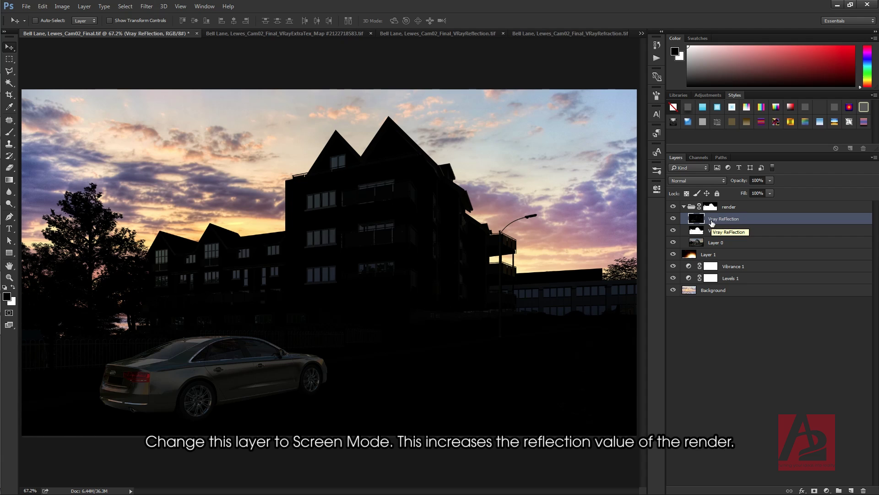
Blend the Vray ReFlection layer in Screen mode and compare the render with and without it.
{"action": "left_click", "coordinate": [705, 179]}
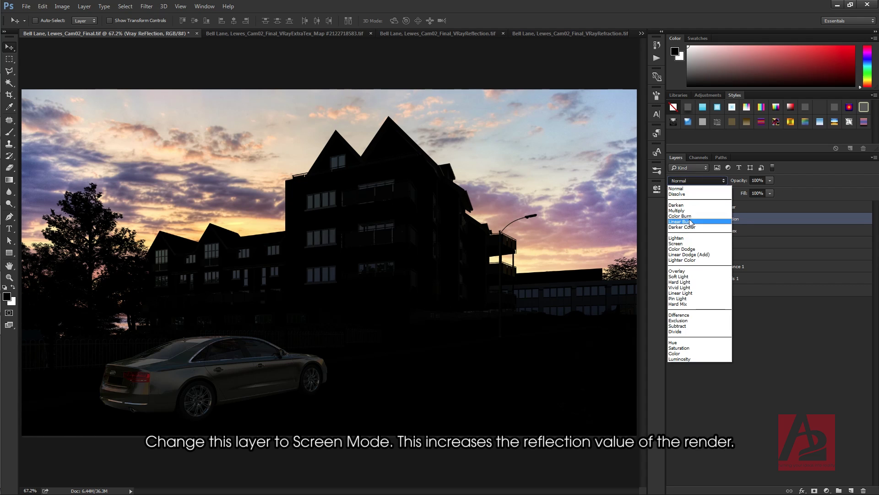
{"action": "left_click", "coordinate": [694, 245]}
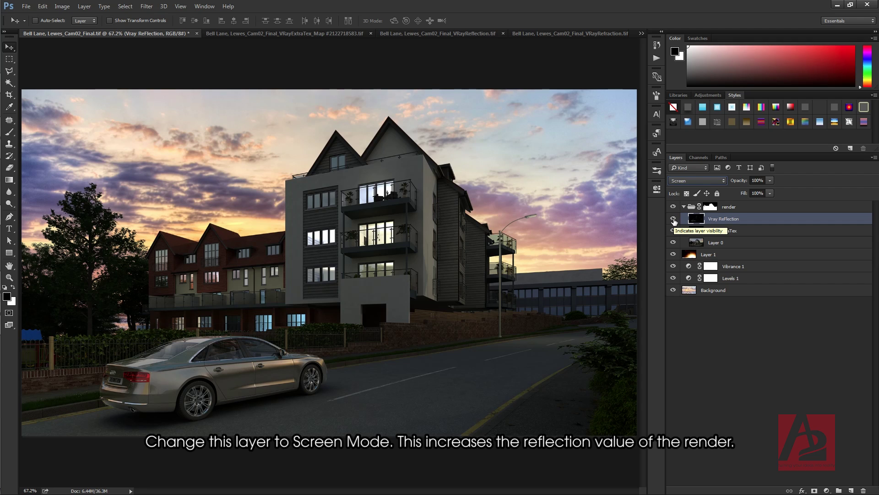
{"action": "left_click", "coordinate": [673, 219]}
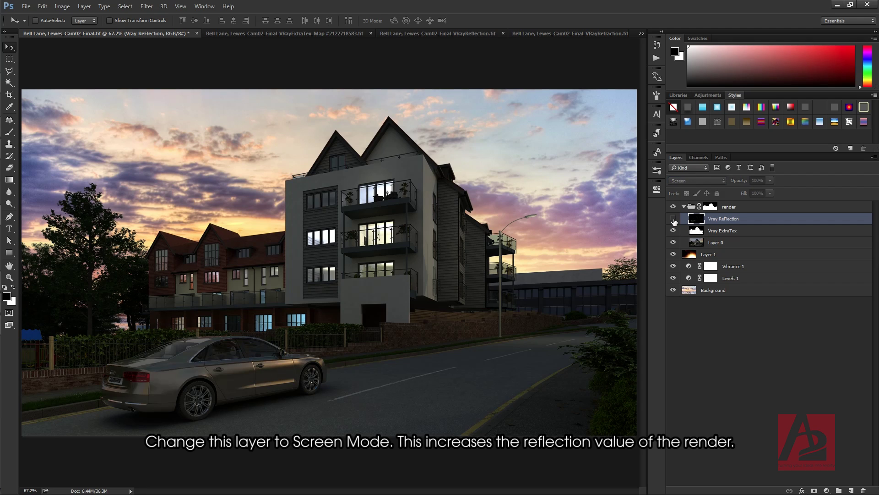
{"action": "left_click", "coordinate": [673, 220]}
{"action": "left_click", "coordinate": [673, 220]}
{"action": "left_click", "coordinate": [673, 220]}
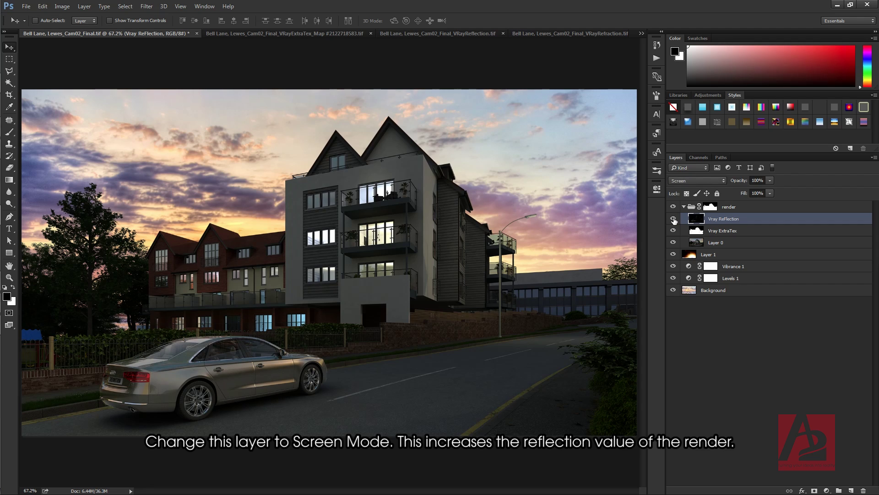
{"action": "left_click", "coordinate": [673, 219]}
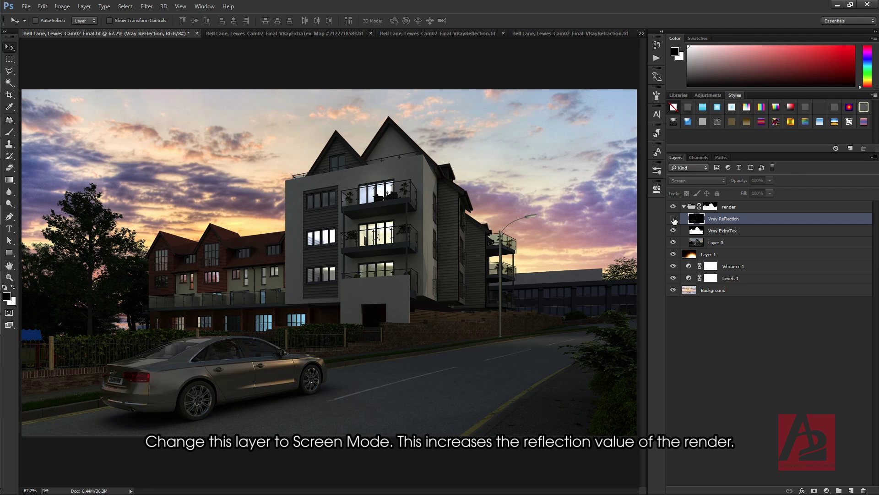
{"action": "left_click", "coordinate": [673, 219]}
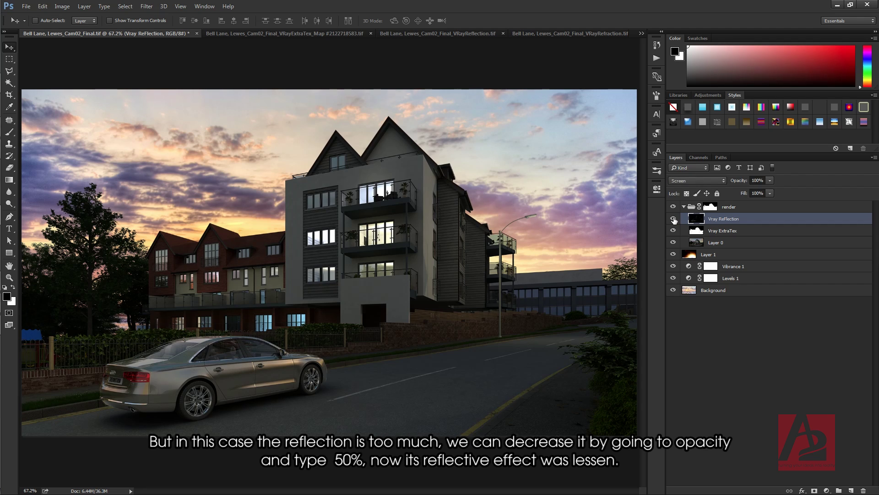
Lower the Vray ReFlection layer's opacity to 50%.
{"action": "left_click", "coordinate": [760, 180]}
{"action": "type", "text": "50"}
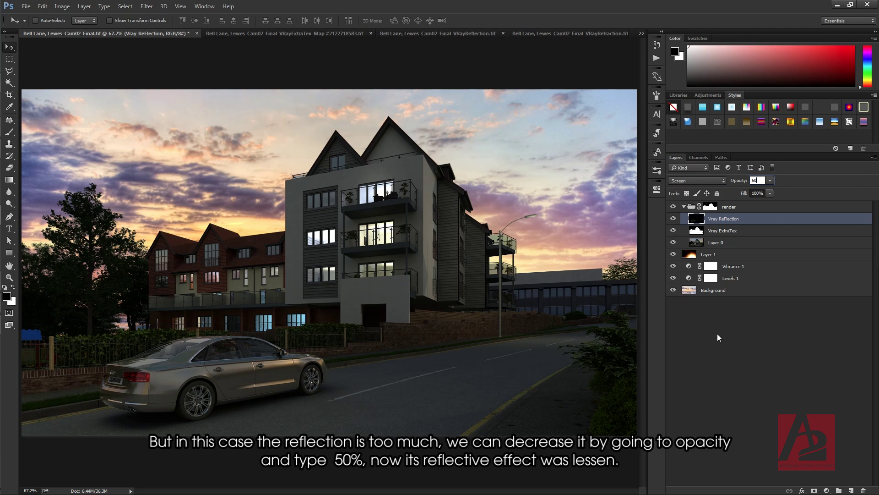
{"action": "key", "text": "Return"}
Select the whole VRayRefraction pass and return to the Bell Lane final composite.
{"action": "left_click", "coordinate": [641, 33]}
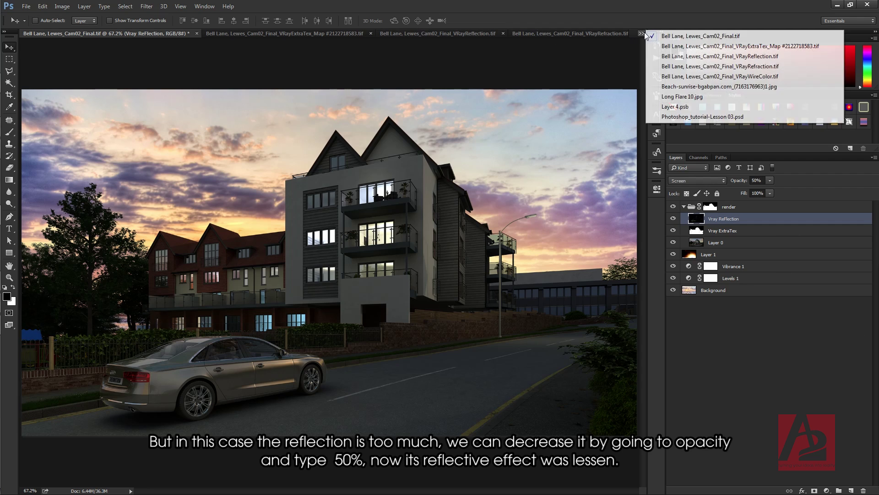
{"action": "left_click", "coordinate": [742, 67]}
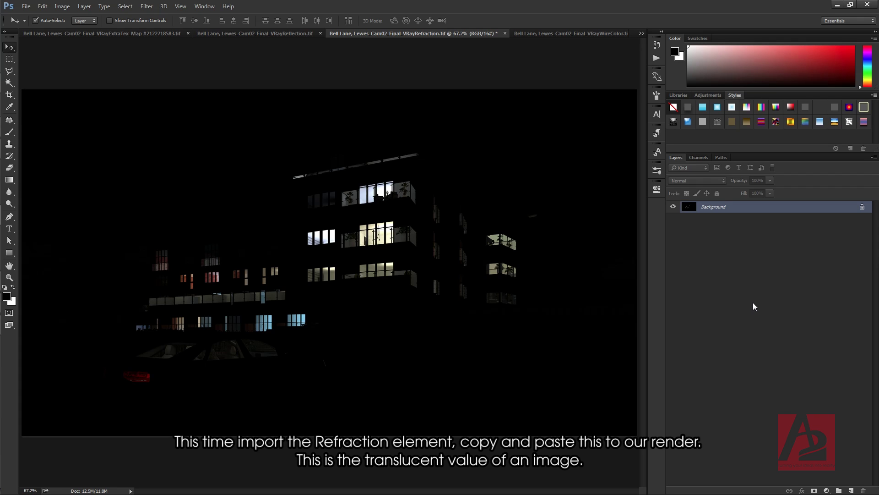
{"action": "key", "text": "ctrl+a"}
{"action": "left_click", "coordinate": [642, 33]}
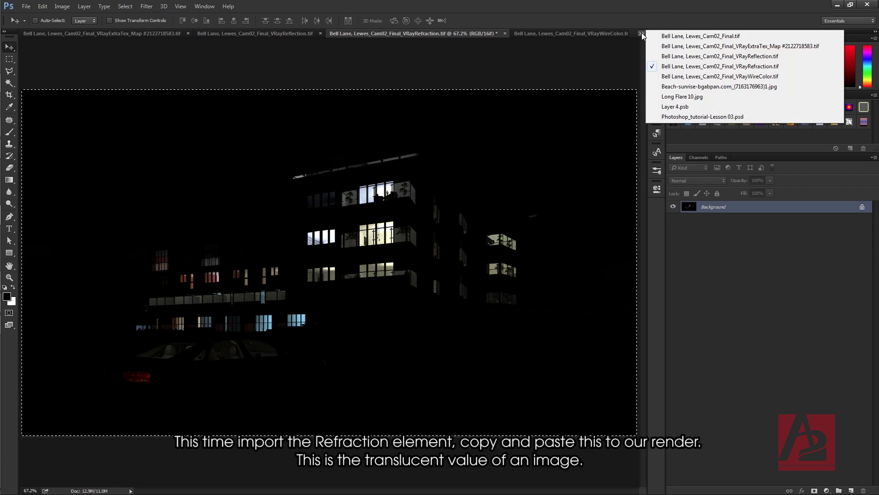
{"action": "left_click", "coordinate": [696, 37]}
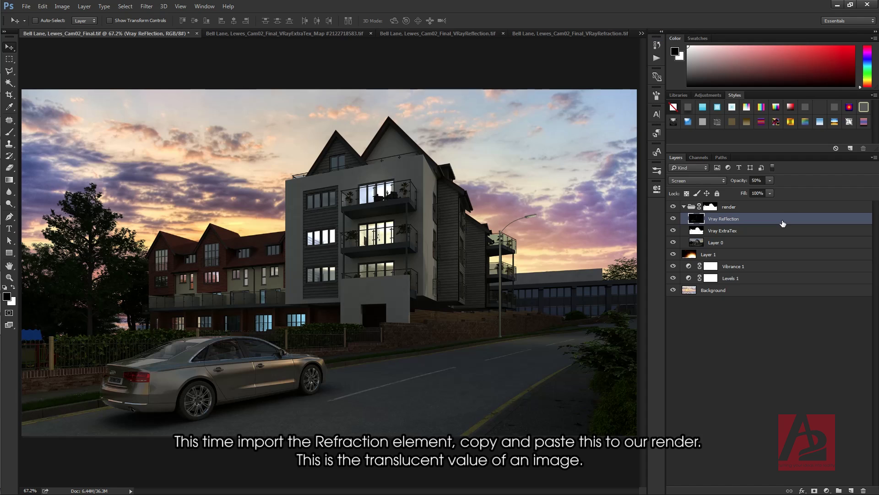
Paste the refraction pass into a new layer named 'Vray Refraction' above Vray ReFlection.
{"action": "left_click", "coordinate": [851, 490]}
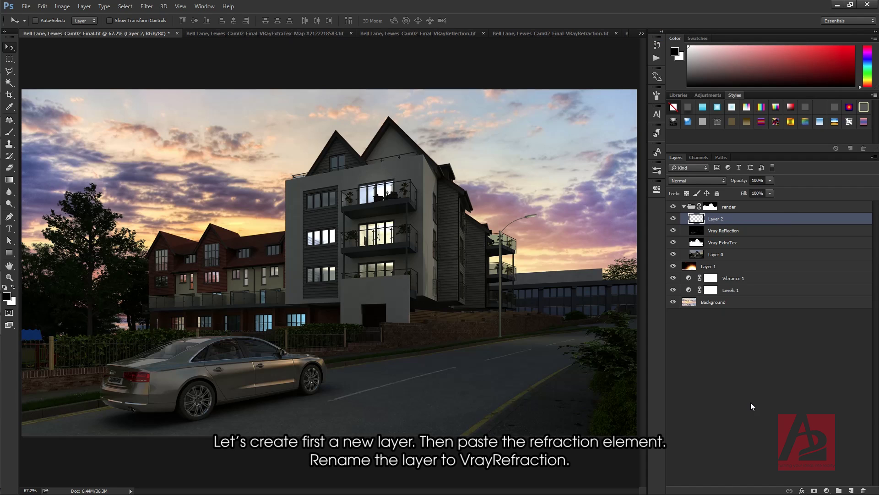
{"action": "key", "text": "ctrl+v"}
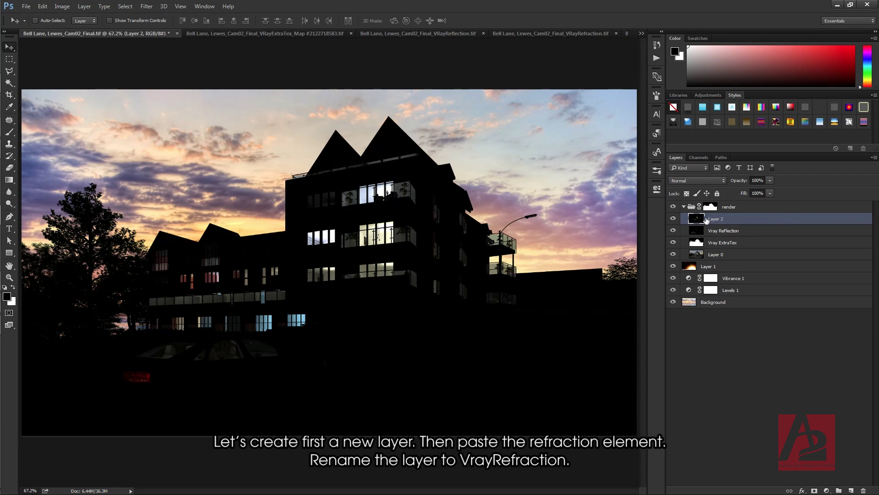
{"action": "double_click", "coordinate": [723, 219]}
{"action": "type", "text": "V"}
{"action": "type", "text": "ray "}
{"action": "type", "text": "Re"}
{"action": "type", "text": "Fr"}
{"action": "type", "text": "e"}
{"action": "type", "text": "fra"}
{"action": "type", "text": "ctionm"}
{"action": "key", "text": "BackSpace"}
{"action": "key", "text": "Return"}
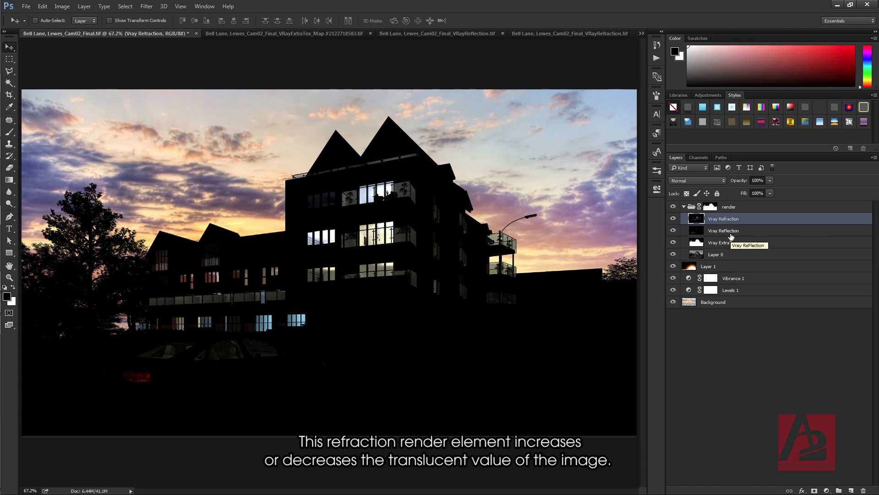
Set the Vray Refraction layer to Screen blend mode and compare it on and off.
{"action": "left_click", "coordinate": [693, 182]}
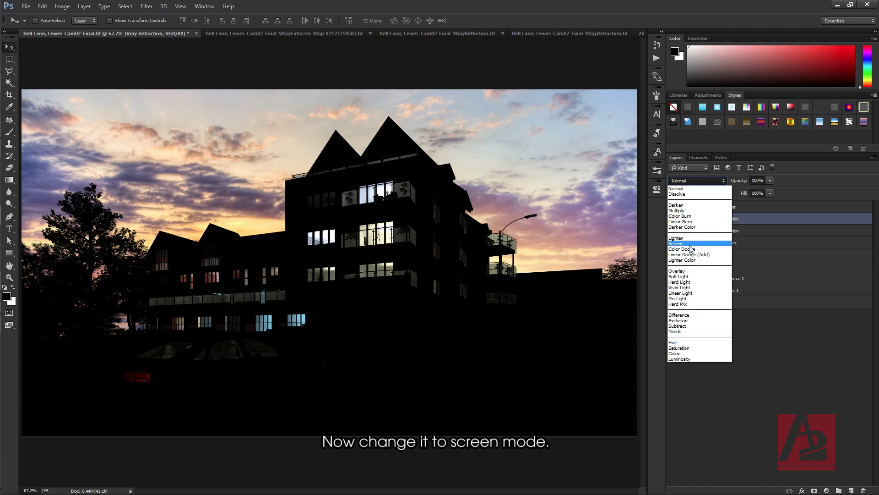
{"action": "left_click", "coordinate": [691, 248]}
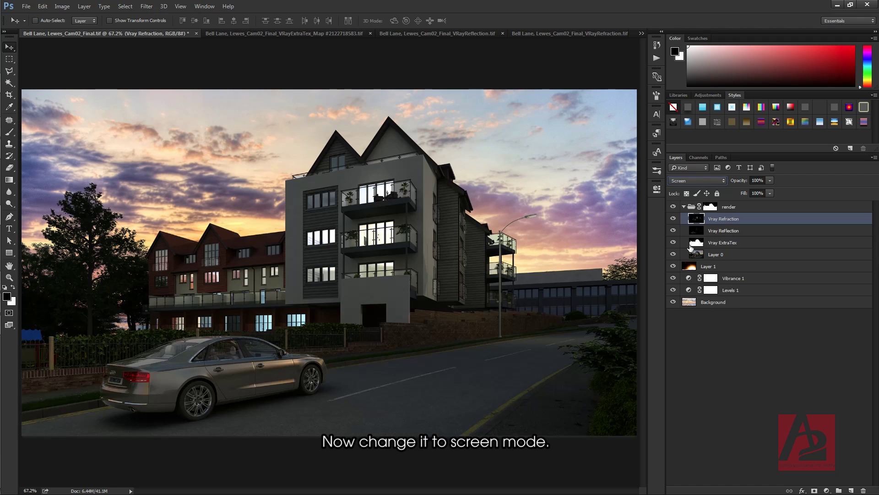
{"action": "left_click", "coordinate": [674, 220]}
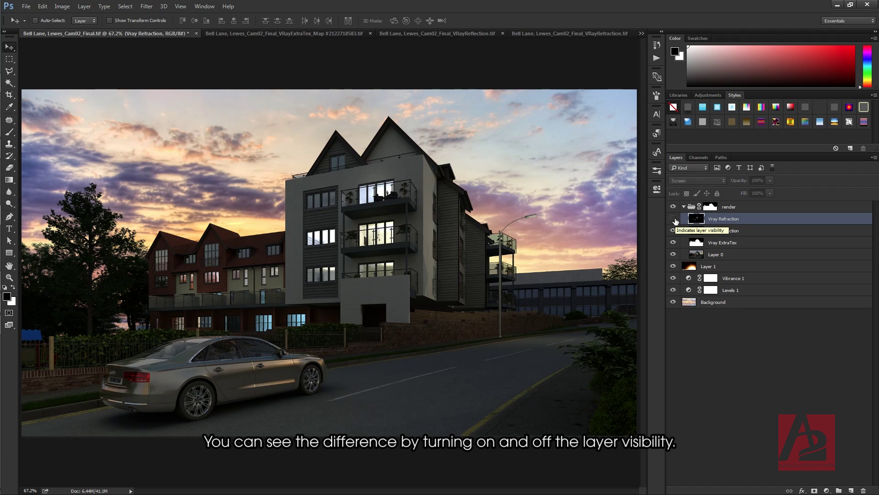
{"action": "left_click", "coordinate": [674, 219]}
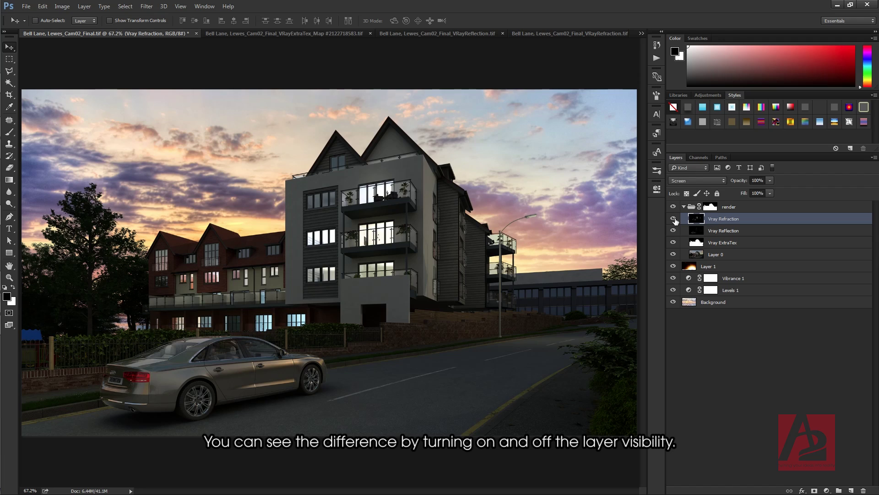
{"action": "left_click", "coordinate": [674, 219]}
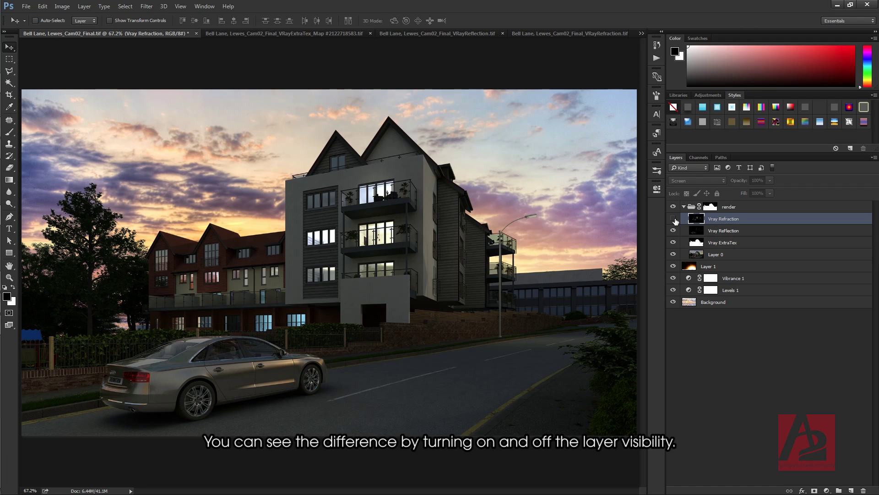
{"action": "left_click", "coordinate": [674, 219]}
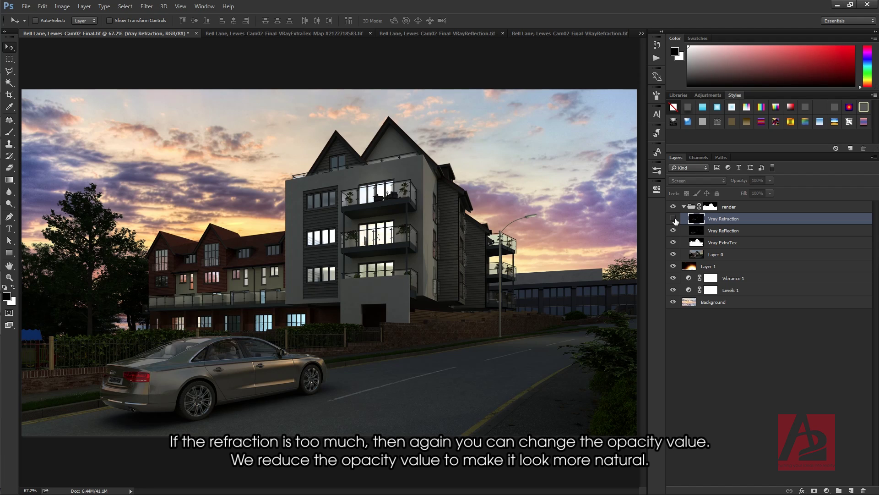
{"action": "left_click", "coordinate": [674, 219]}
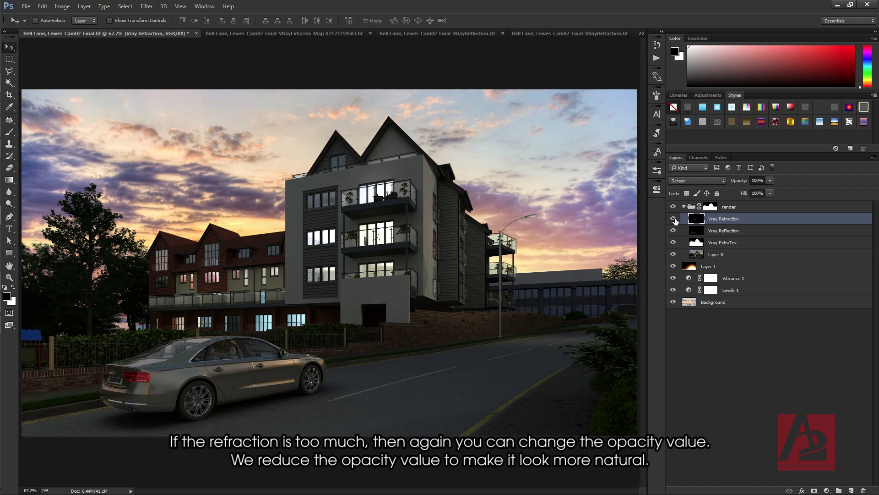
Set the Vray Refraction layer's opacity to 70% and keep it selected.
{"action": "left_click", "coordinate": [767, 181]}
{"action": "type", "text": "70"}
{"action": "key", "text": "Return"}
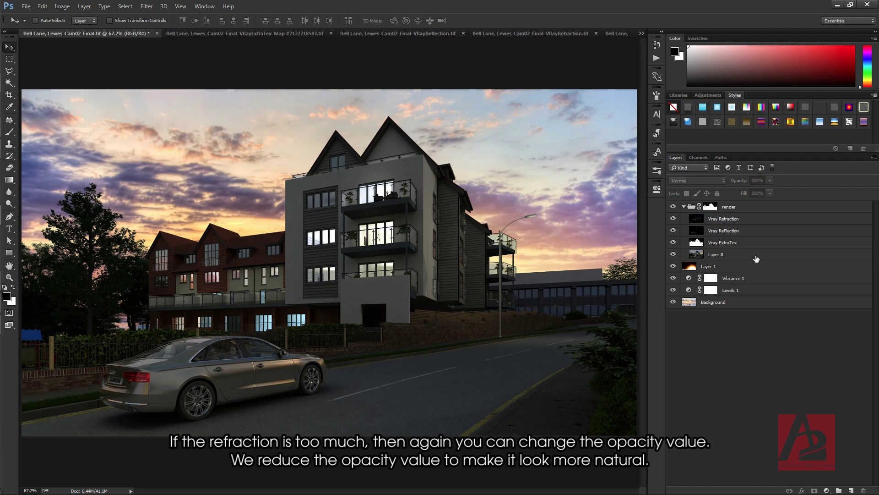
{"action": "left_click", "coordinate": [724, 222]}
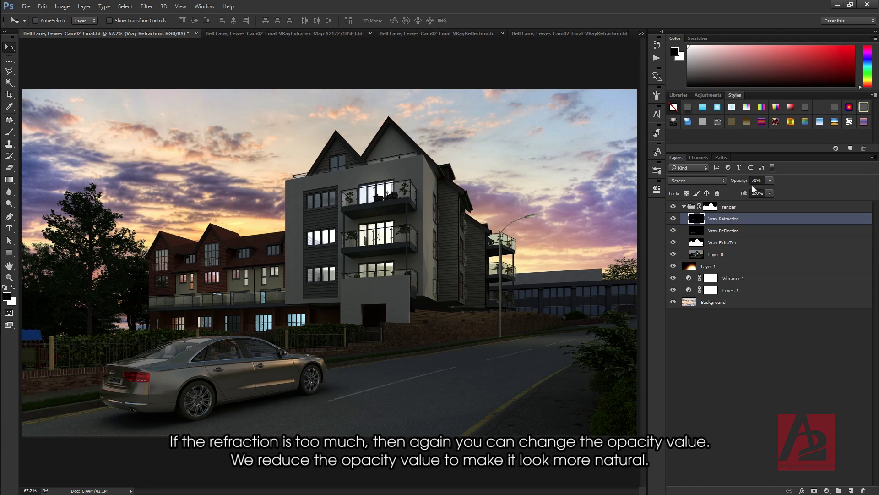
{"action": "left_click", "coordinate": [765, 410]}
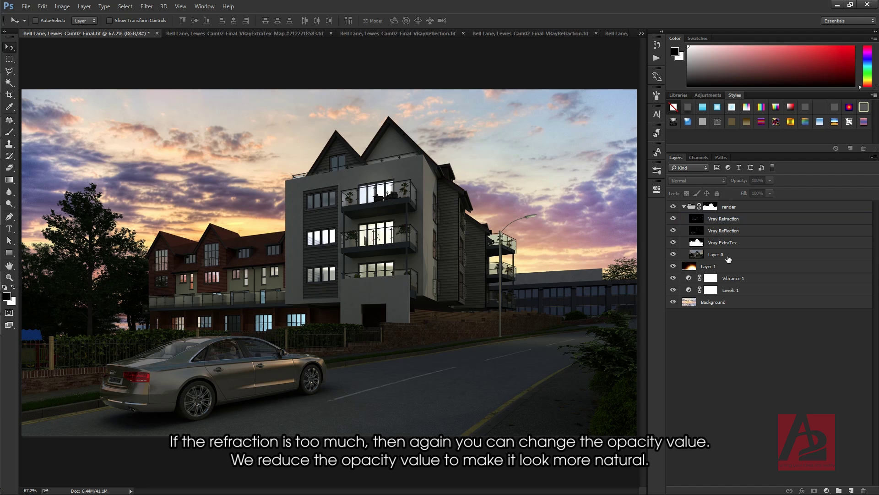
{"action": "left_click", "coordinate": [728, 221]}
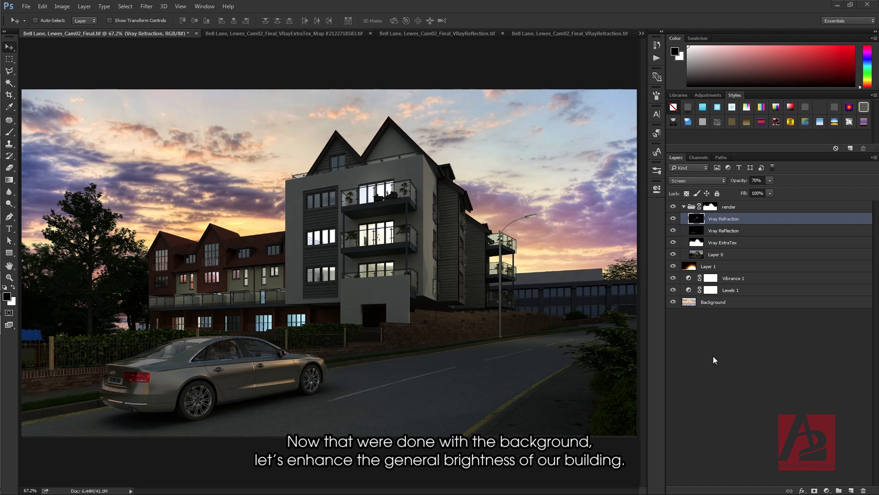
Add a Levels adjustment with the white input level lowered to 192.
{"action": "left_click", "coordinate": [826, 491]}
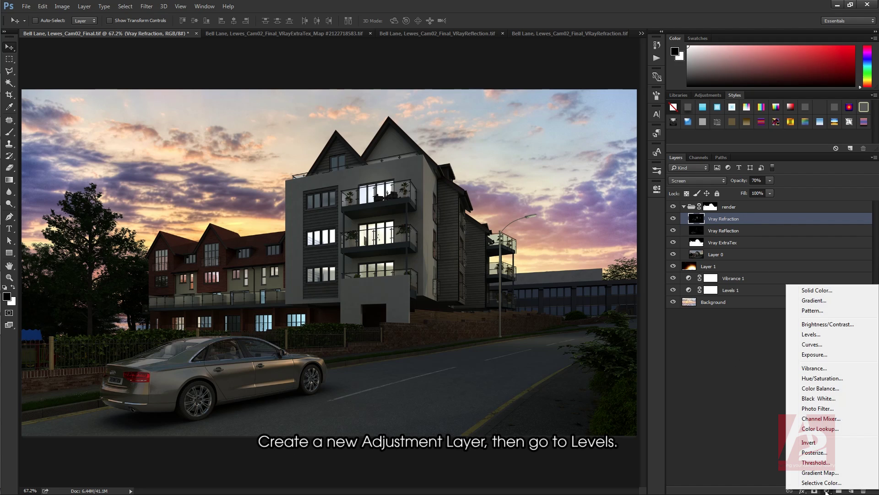
{"action": "left_click", "coordinate": [838, 336]}
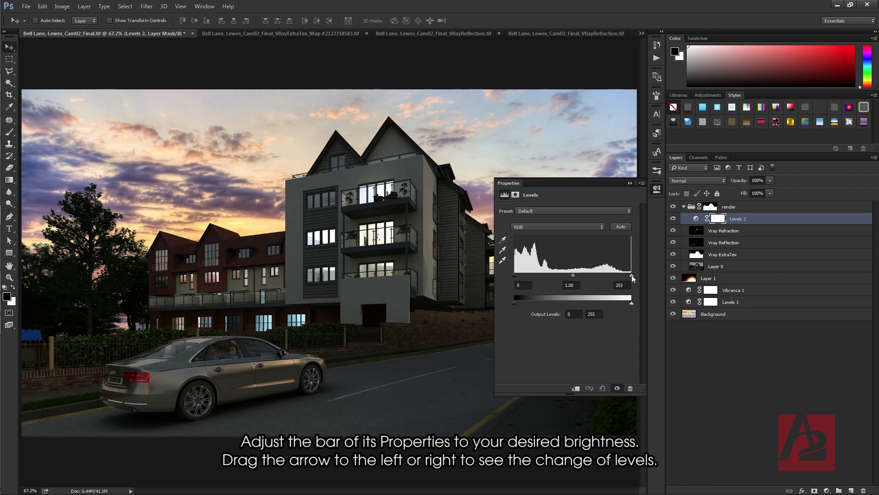
{"action": "left_click_drag", "start_coordinate": [632, 276], "coordinate": [629, 275]}
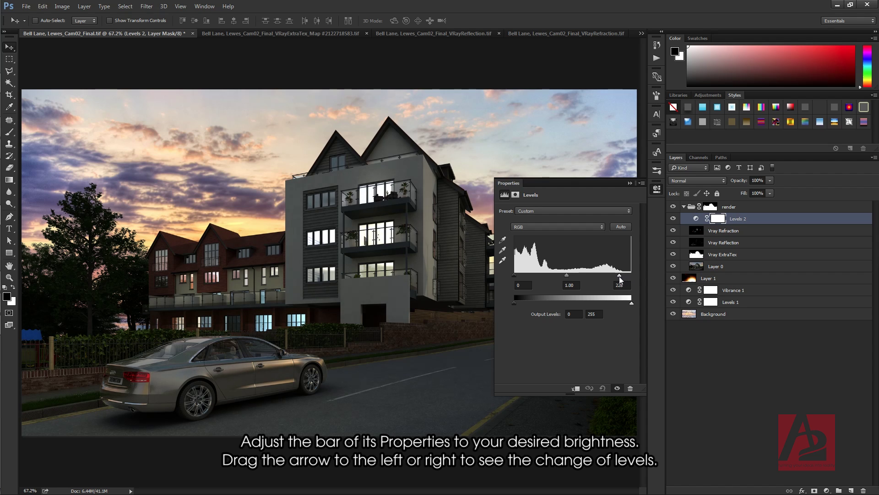
{"action": "left_click_drag", "start_coordinate": [609, 276], "coordinate": [600, 277]}
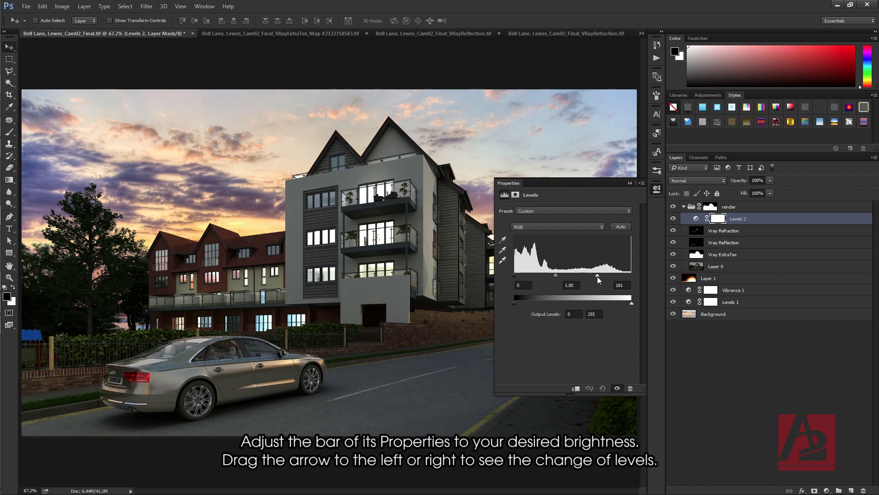
{"action": "left_click_drag", "start_coordinate": [601, 276], "coordinate": [603, 276]}
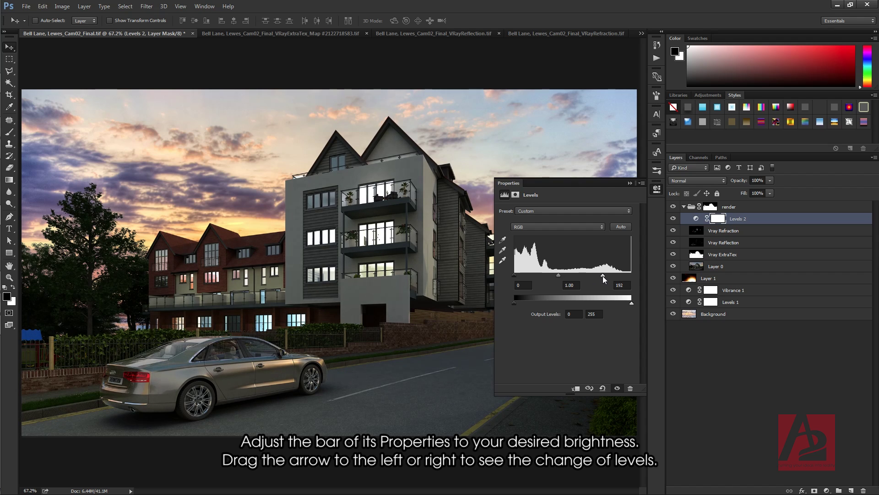
Toggle the Levels 2 adjustment on and off to compare the brightened building.
{"action": "left_click", "coordinate": [744, 218]}
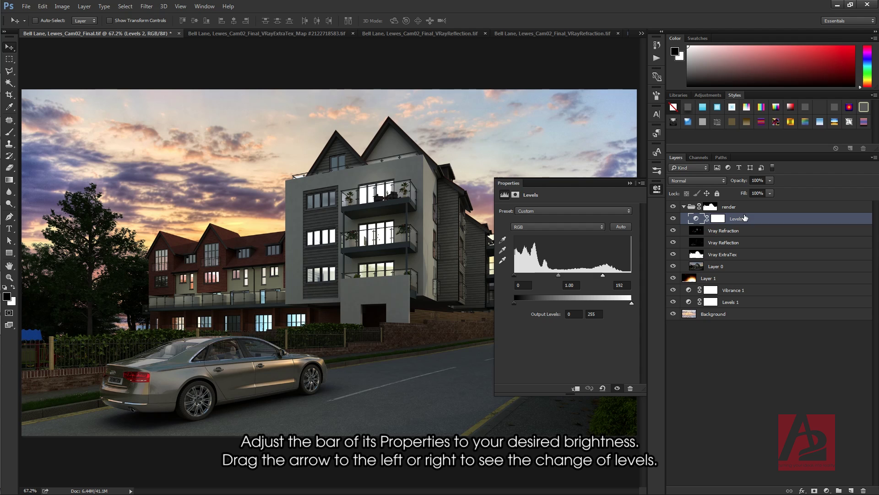
{"action": "left_click", "coordinate": [673, 219]}
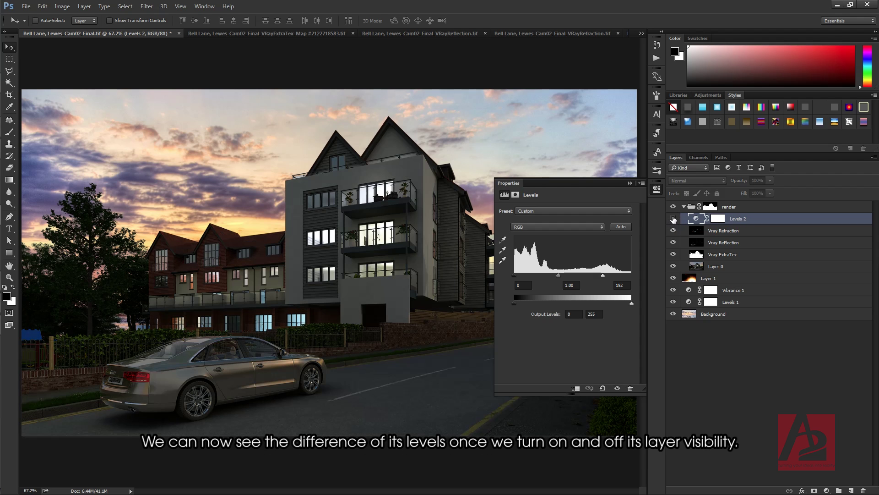
{"action": "left_click", "coordinate": [673, 220]}
{"action": "left_click", "coordinate": [673, 219]}
{"action": "left_click", "coordinate": [673, 220]}
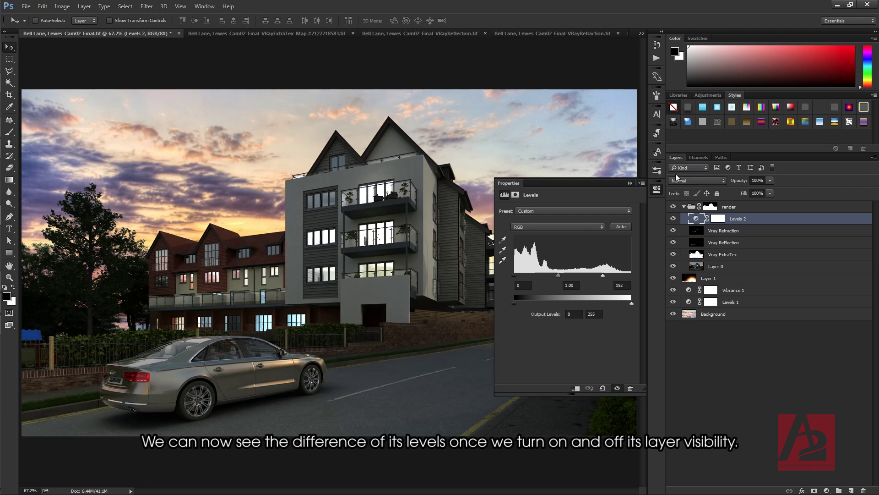
Collapse the Properties panel holding the Levels 2 settings.
{"action": "left_click", "coordinate": [630, 184]}
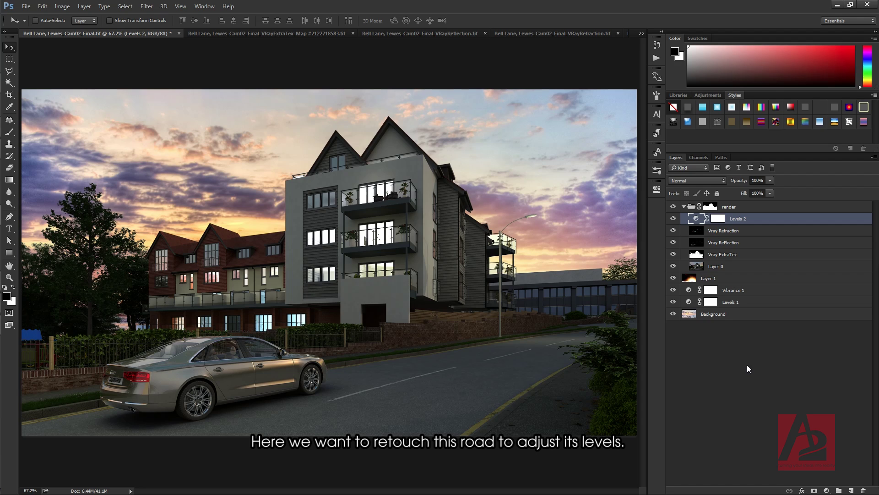
Collapse the render group and add a new empty Layer 2 above it.
{"action": "left_click", "coordinate": [768, 363]}
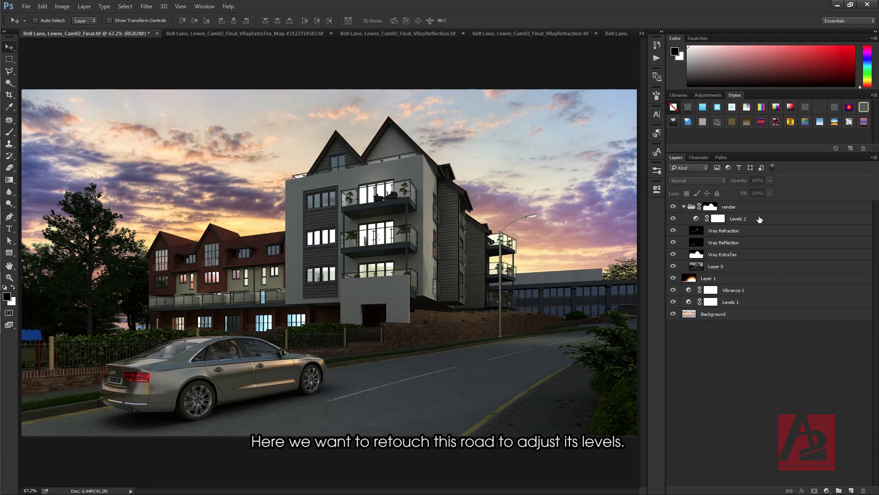
{"action": "left_click", "coordinate": [762, 218]}
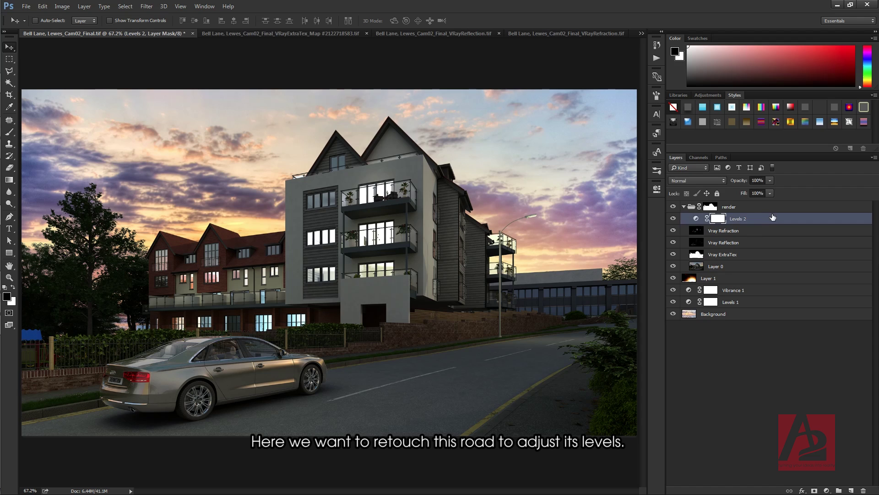
{"action": "left_click", "coordinate": [776, 209]}
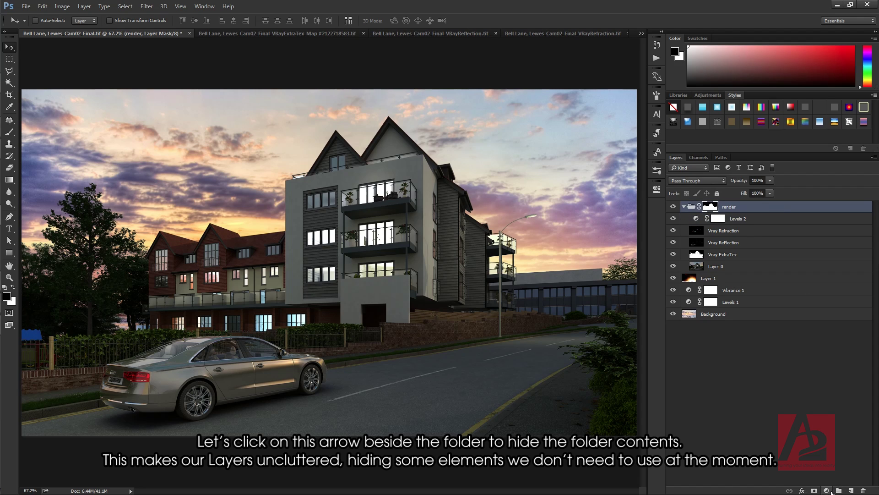
{"action": "left_click", "coordinate": [684, 207]}
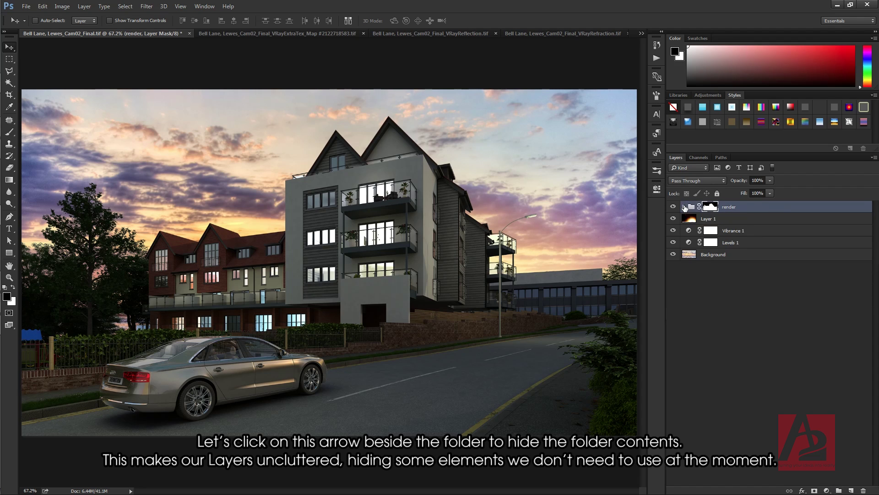
{"action": "left_click", "coordinate": [684, 207]}
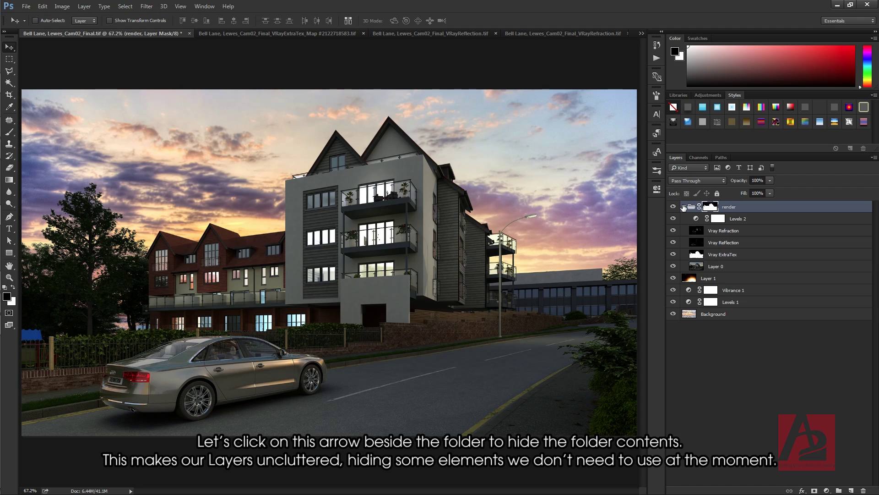
{"action": "left_click", "coordinate": [697, 220]}
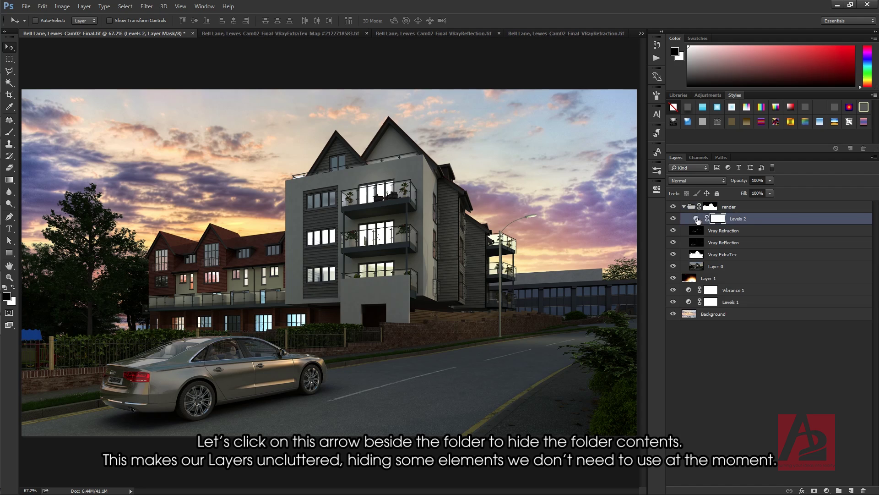
{"action": "left_click", "coordinate": [697, 219]}
{"action": "left_click", "coordinate": [684, 207]}
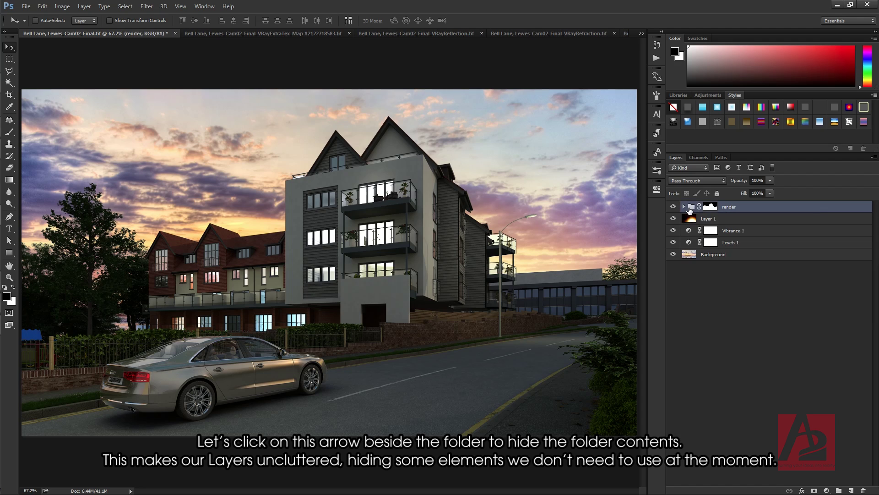
{"action": "left_click", "coordinate": [851, 490]}
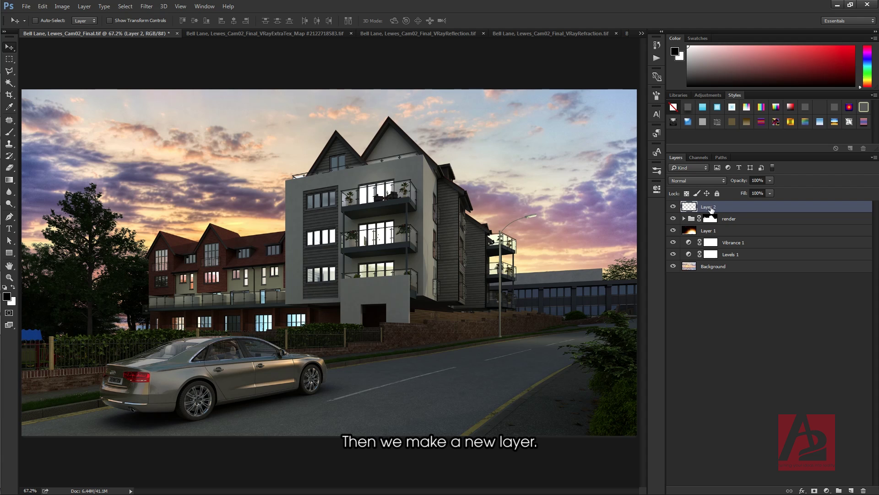
Copy the full VRayWireColor pass and paste it onto Layer 2 of the Bell Lane render.
{"action": "left_click", "coordinate": [641, 33]}
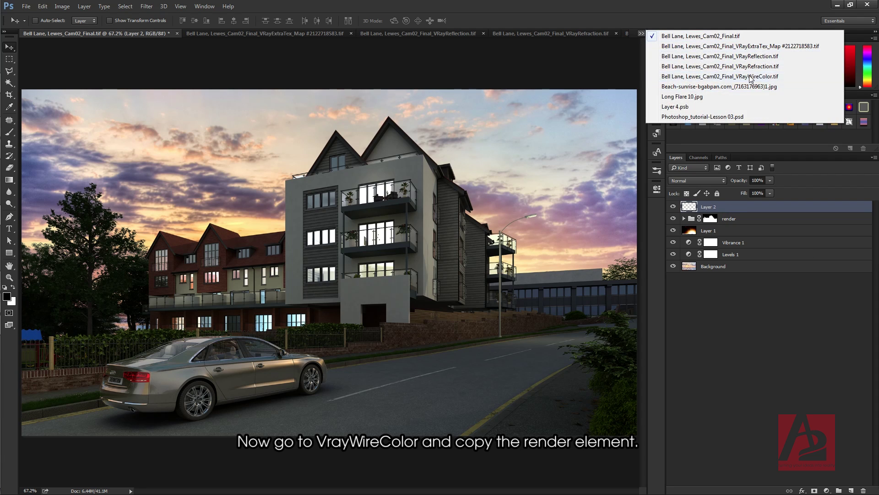
{"action": "left_click", "coordinate": [719, 76]}
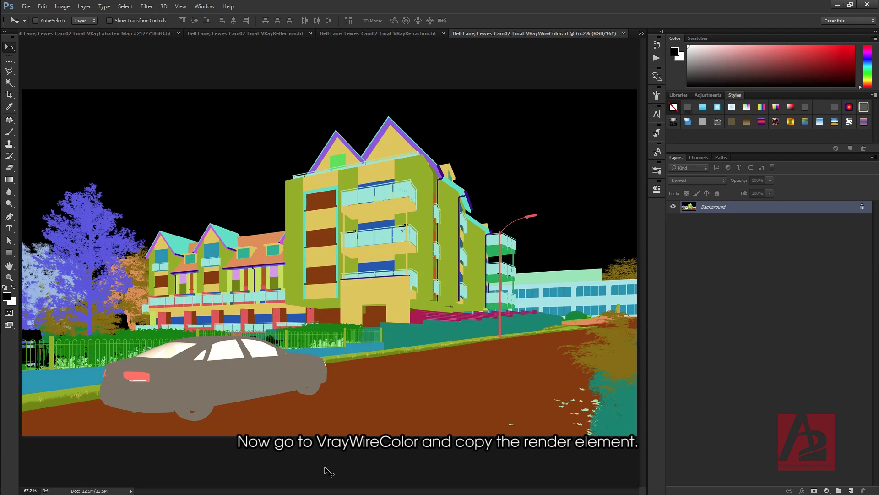
{"action": "key", "text": "ctrl+a"}
{"action": "left_click", "coordinate": [642, 33]}
{"action": "left_click", "coordinate": [673, 35]}
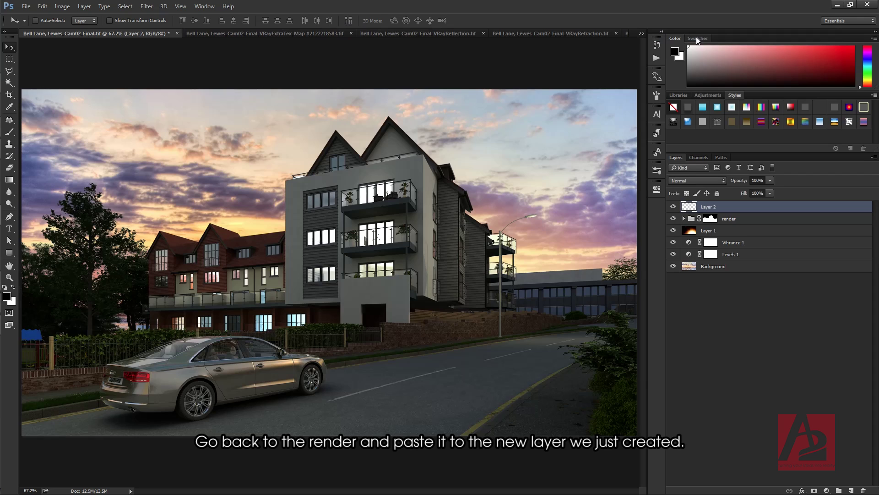
{"action": "left_click", "coordinate": [756, 331]}
{"action": "left_click", "coordinate": [690, 207]}
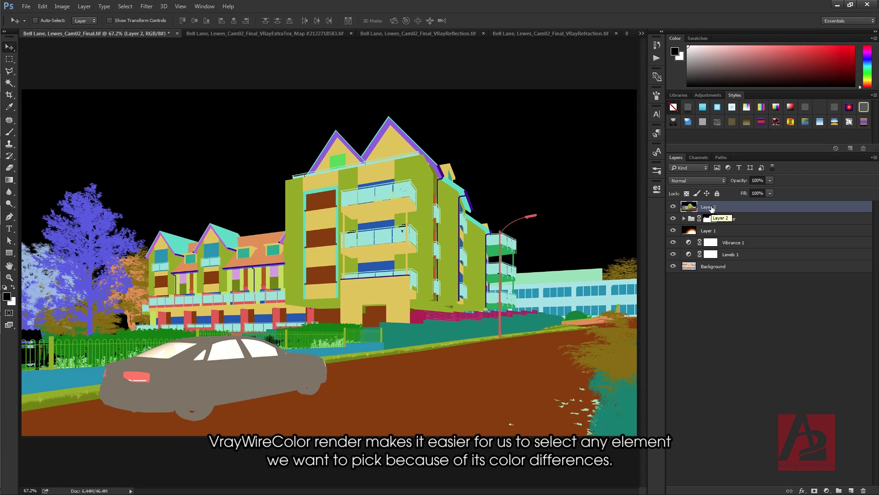
Rename Layer 2 to 'Vray WireColor' and hide it.
{"action": "double_click", "coordinate": [711, 208]}
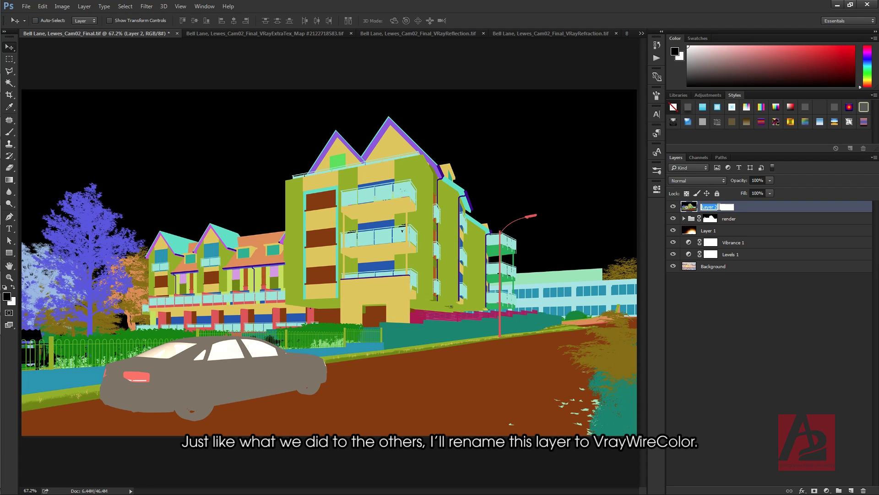
{"action": "type", "text": "Vray WireColor"}
{"action": "key", "text": "Return"}
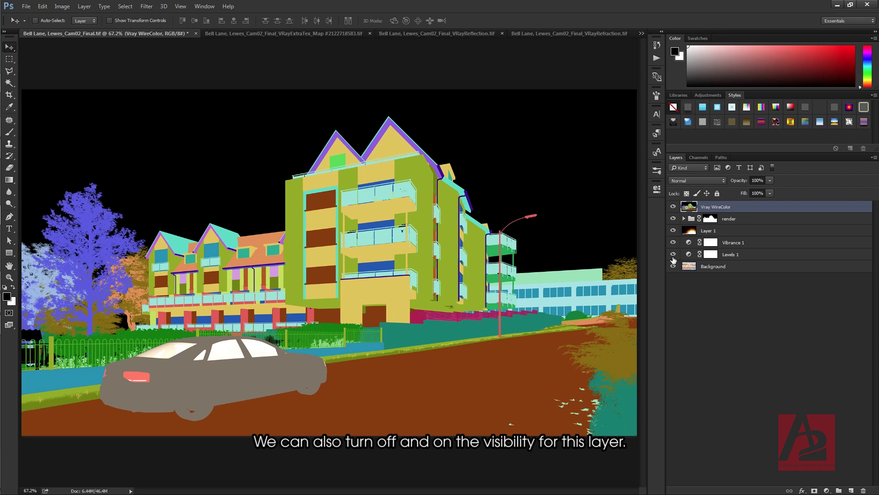
{"action": "left_click", "coordinate": [673, 207]}
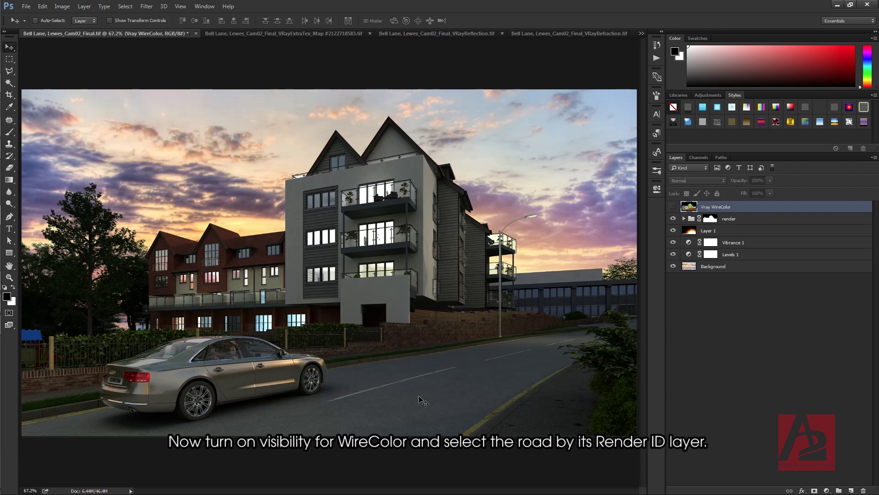
Select the brown road on Vray WireColor with a Contiguous Magic Wand, subtract extras, then hide WireColor.
{"action": "left_click", "coordinate": [674, 207]}
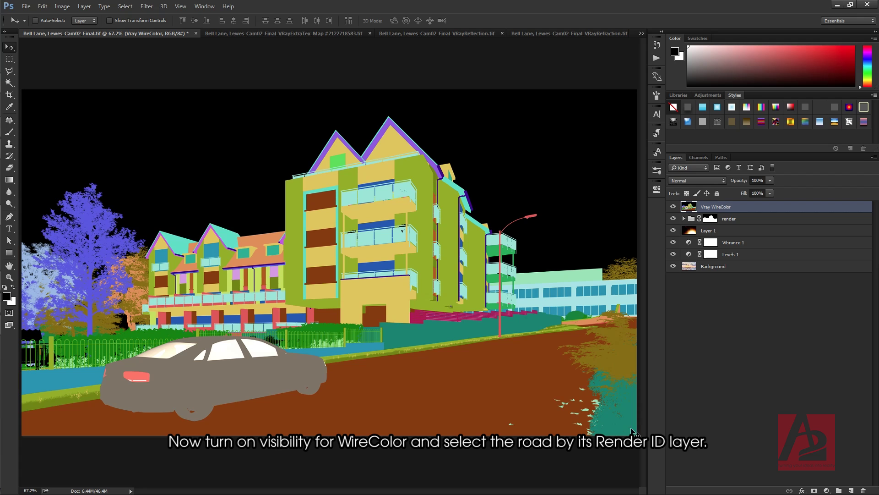
{"action": "left_click", "coordinate": [9, 82]}
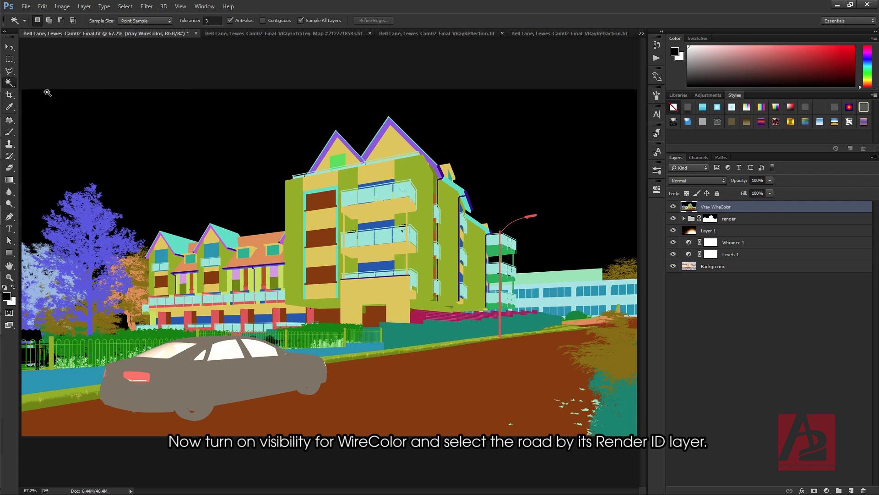
{"action": "left_click", "coordinate": [500, 392]}
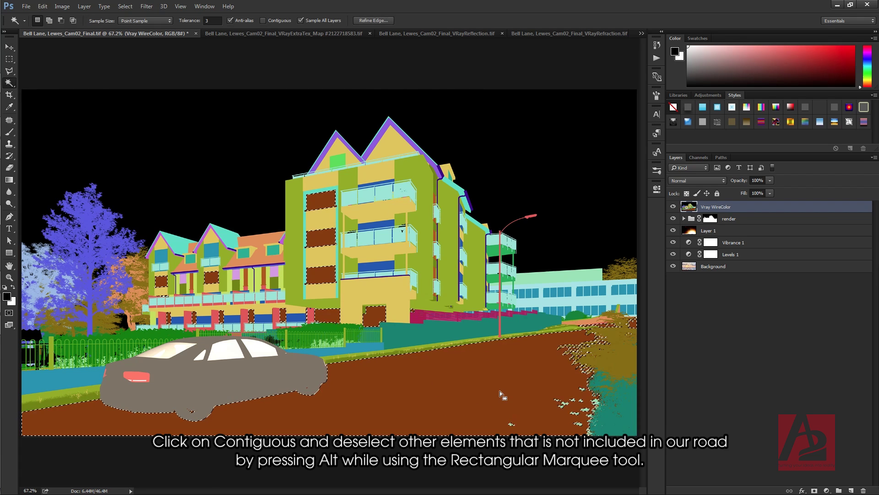
{"action": "left_click", "coordinate": [263, 20]}
{"action": "key", "text": "m"}
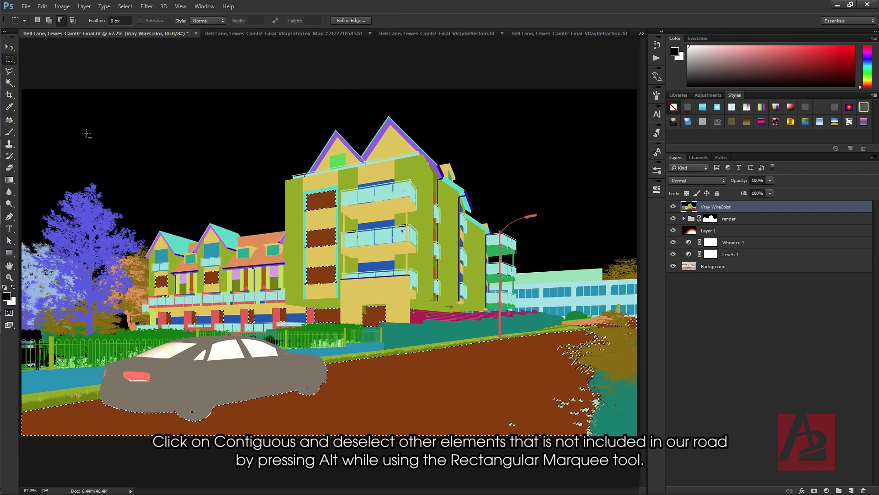
{"action": "left_click_drag", "start_coordinate": [86, 134], "coordinate": [425, 342]}
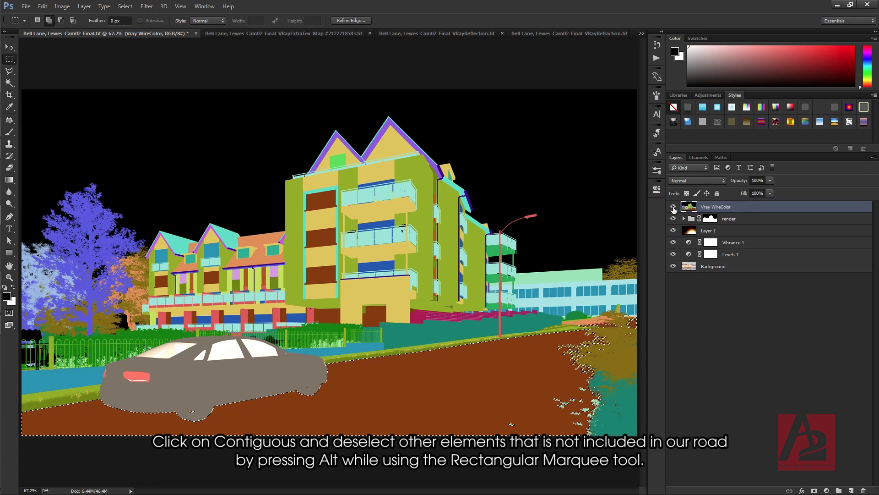
{"action": "left_click", "coordinate": [674, 208]}
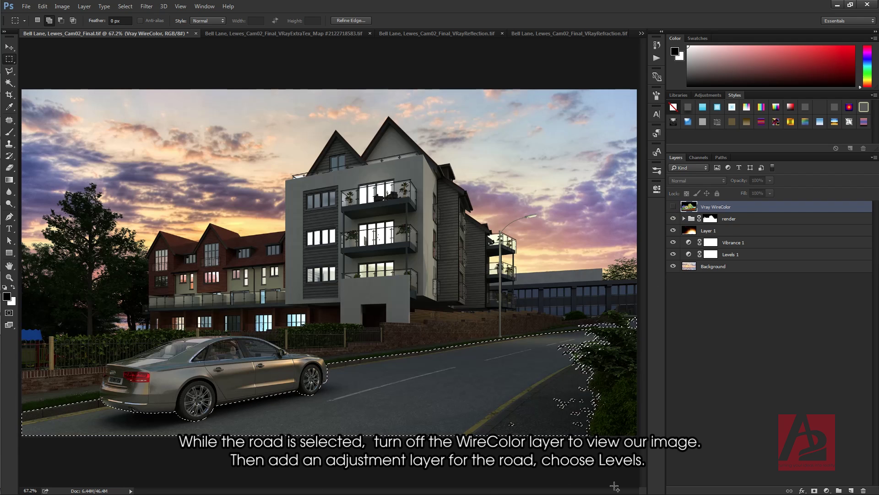
Add a road-masked Levels 3 adjustment with the black input raised to 38.
{"action": "left_click", "coordinate": [828, 490]}
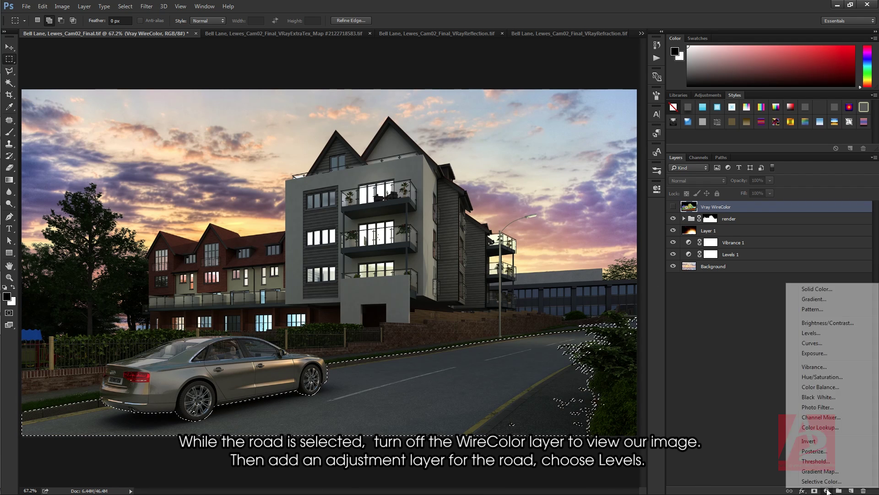
{"action": "left_click", "coordinate": [832, 333]}
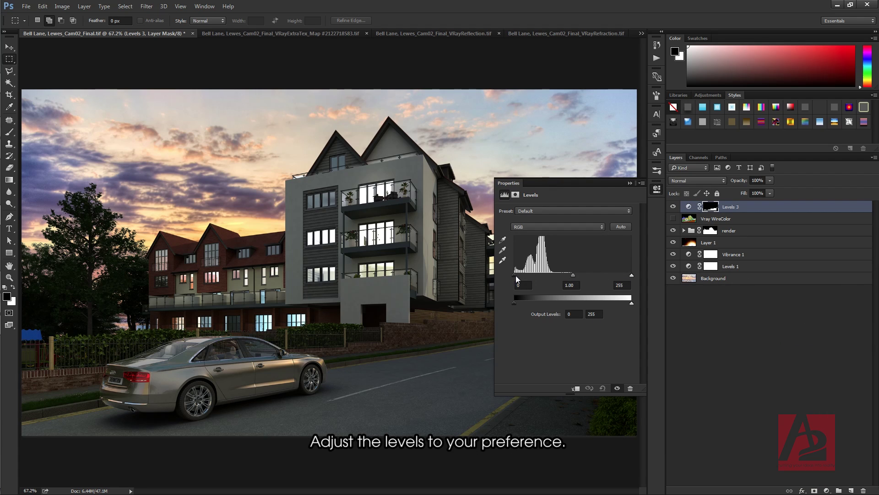
{"action": "left_click_drag", "start_coordinate": [514, 275], "coordinate": [538, 274]}
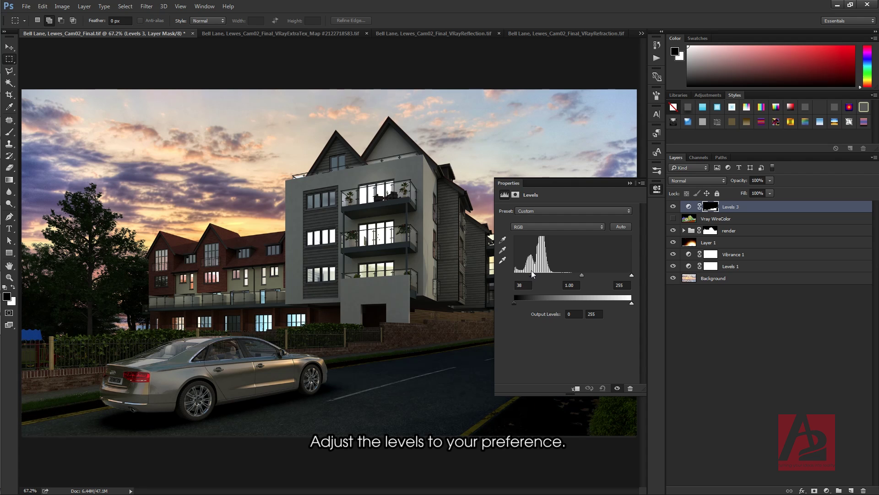
{"action": "left_click", "coordinate": [630, 183]}
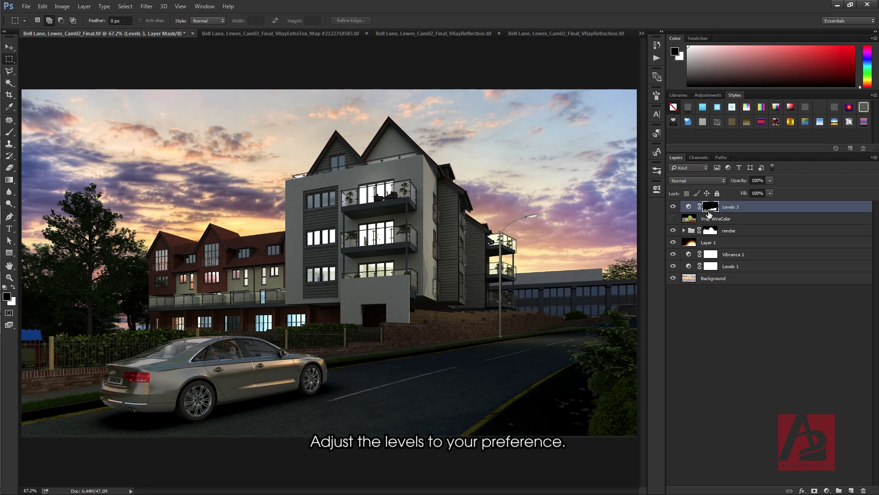
Brush-paint the Levels 3 mask near the right-hand bushes, toggling Levels 3 to compare.
{"action": "left_click", "coordinate": [13, 132]}
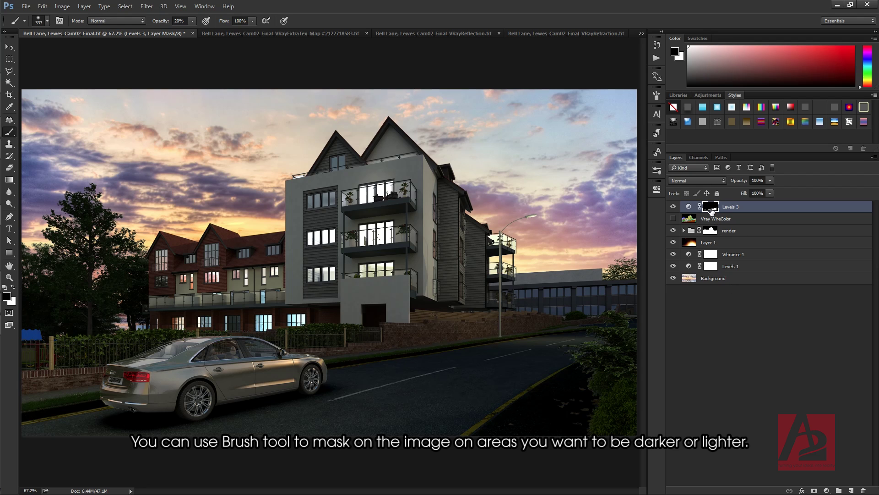
{"action": "mouse_move", "coordinate": [556, 364]}
{"action": "left_mouse_down"}
{"action": "mouse_move", "coordinate": [628, 346]}
{"action": "mouse_move", "coordinate": [608, 344]}
{"action": "left_mouse_up"}
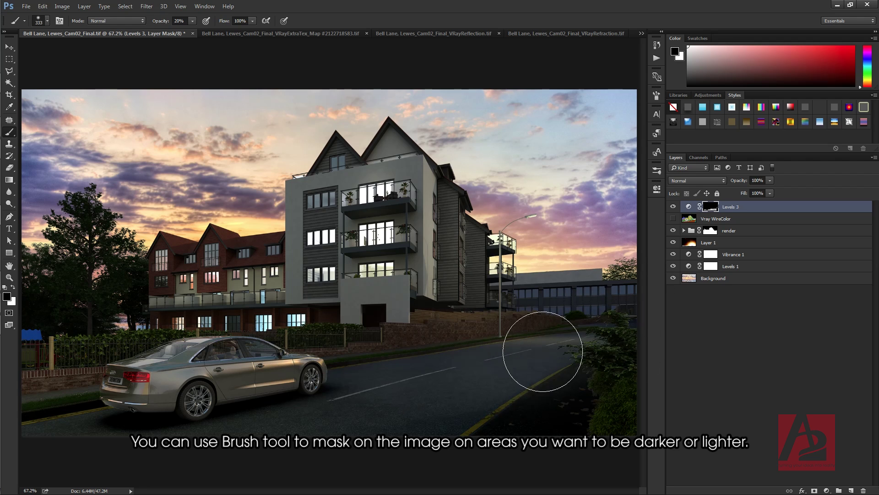
{"action": "left_click", "coordinate": [779, 364]}
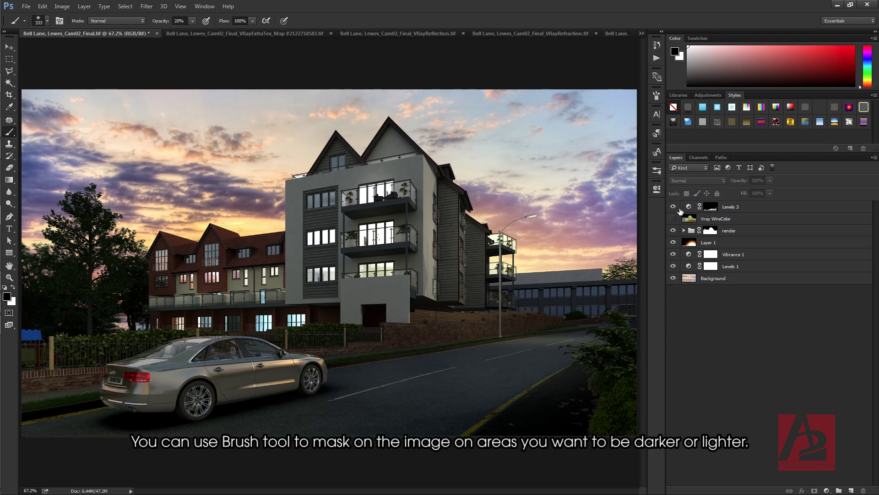
{"action": "left_click", "coordinate": [674, 207]}
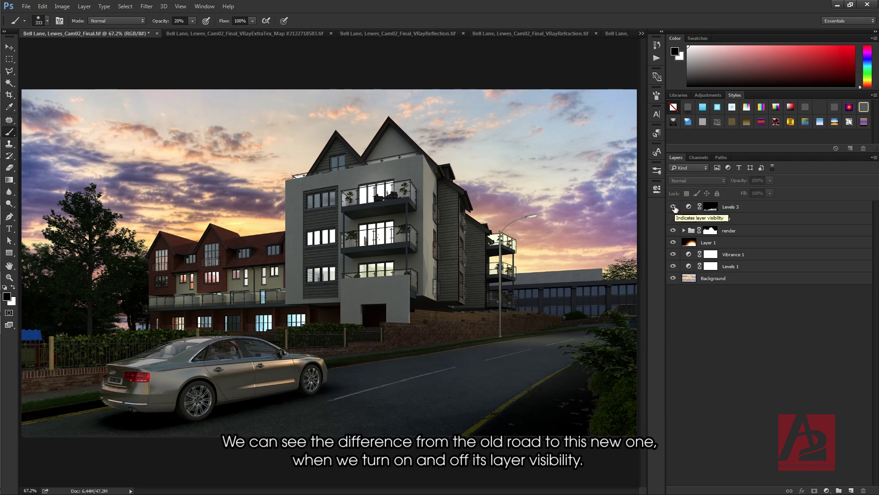
{"action": "left_click", "coordinate": [675, 207]}
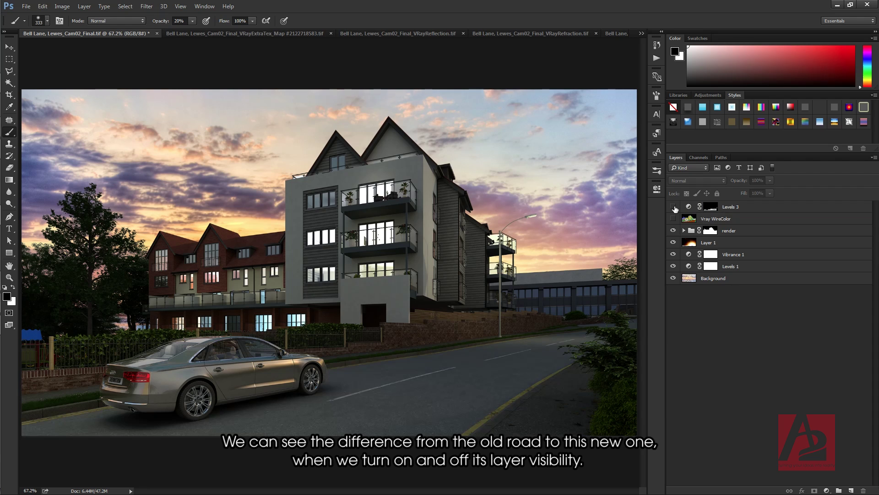
{"action": "left_click", "coordinate": [674, 207]}
{"action": "left_click", "coordinate": [713, 209]}
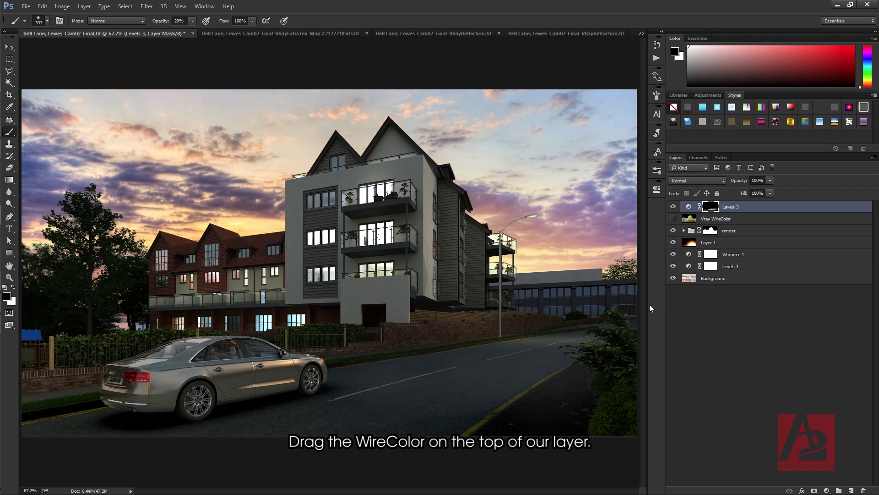
{"action": "left_click", "coordinate": [673, 207]}
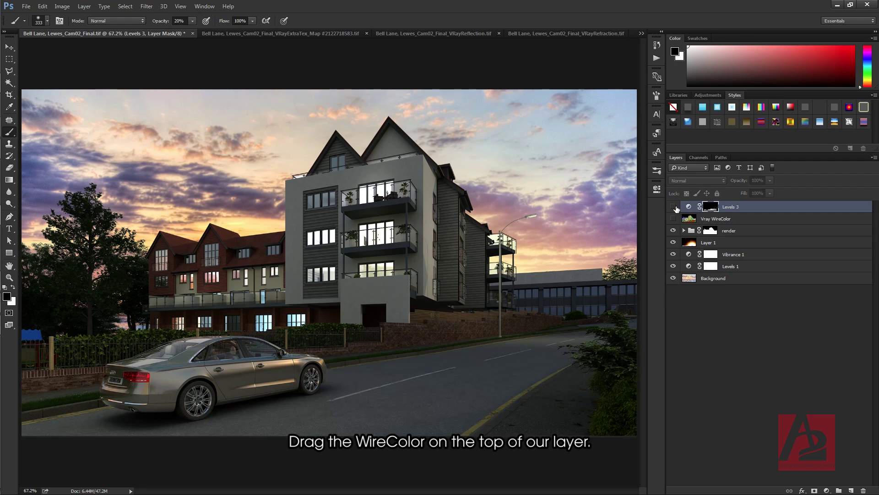
{"action": "left_click", "coordinate": [673, 207]}
Move Vray WireColor above Levels 3 to the top of the layer stack.
{"action": "left_click_drag", "start_coordinate": [724, 222], "coordinate": [757, 202]}
{"action": "left_click", "coordinate": [813, 378]}
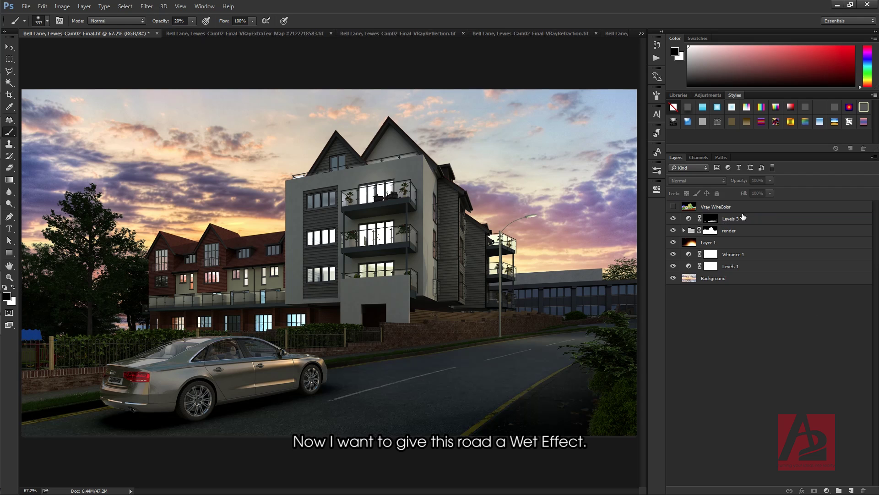
{"action": "left_click", "coordinate": [705, 218]}
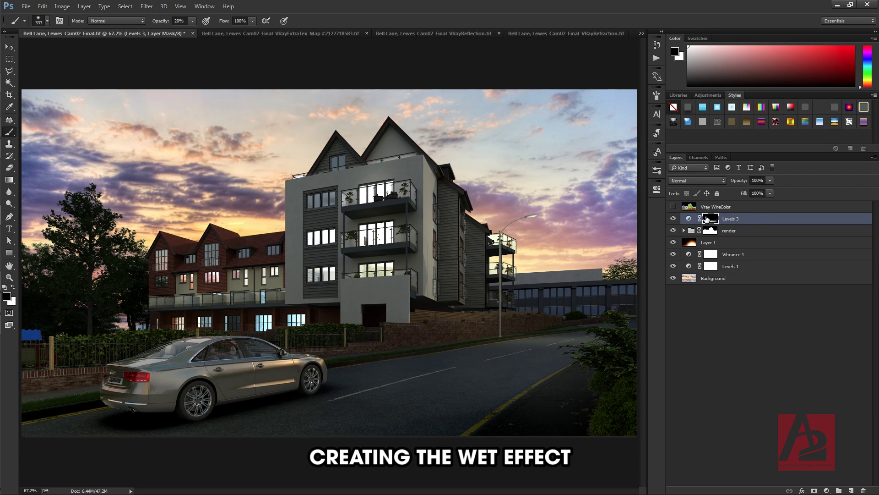
Select and copy all of the Layer 4.psb wet floor photo, then return to the Bell Lane render.
{"action": "left_click", "coordinate": [642, 33]}
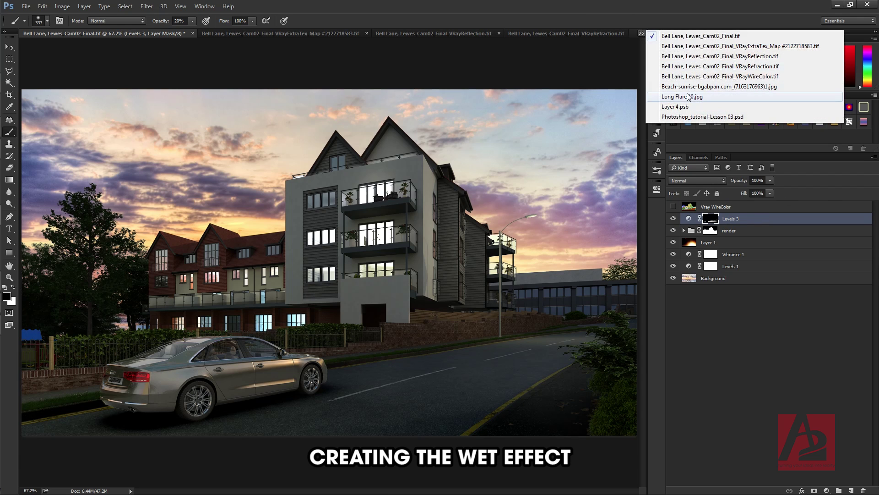
{"action": "left_click", "coordinate": [713, 106]}
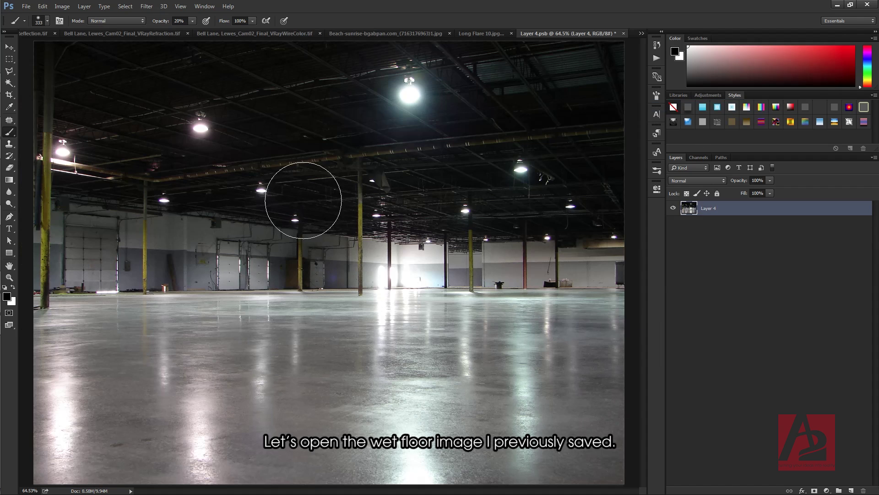
{"action": "left_click", "coordinate": [12, 48]}
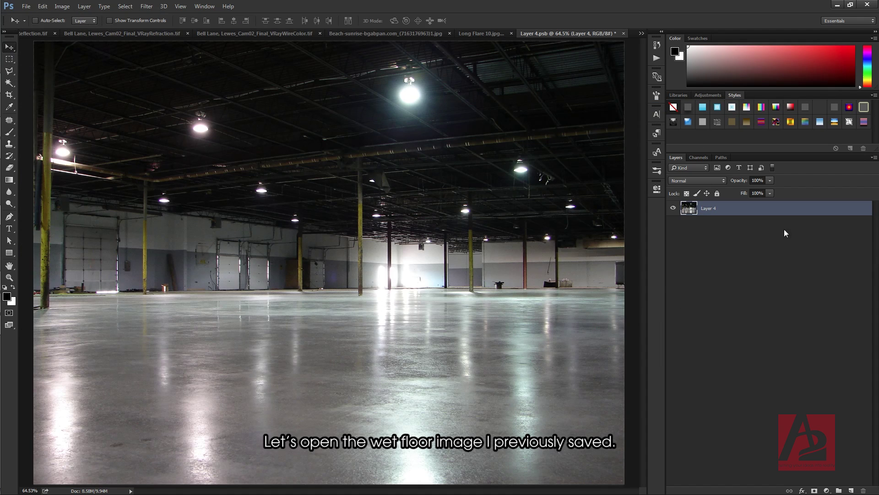
{"action": "key", "text": "ctrl"}
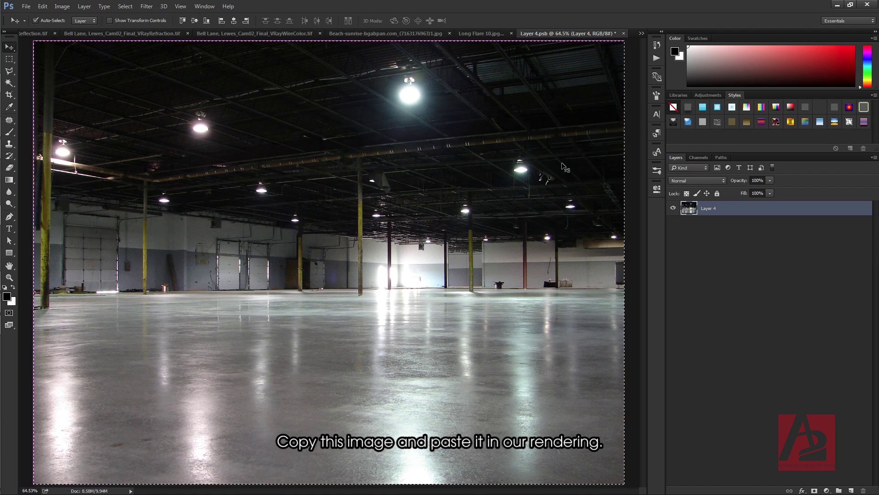
{"action": "key", "text": "ctrl+a"}
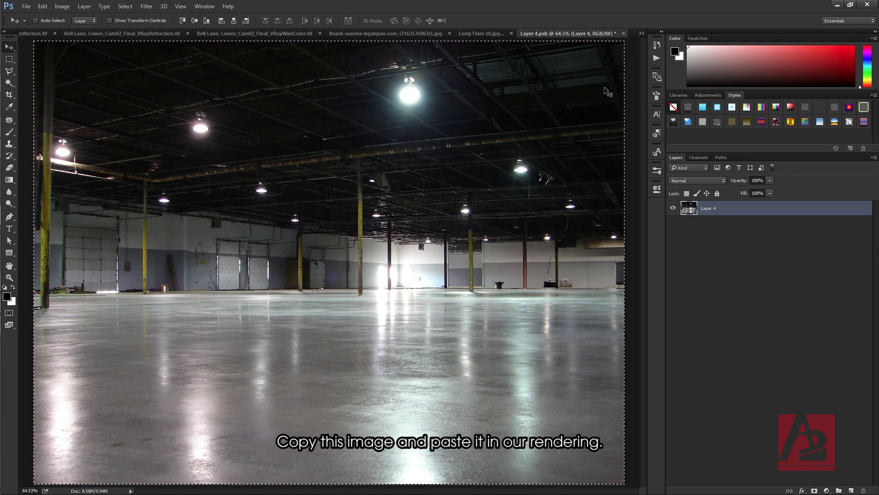
{"action": "left_click", "coordinate": [642, 34]}
{"action": "left_click", "coordinate": [686, 36]}
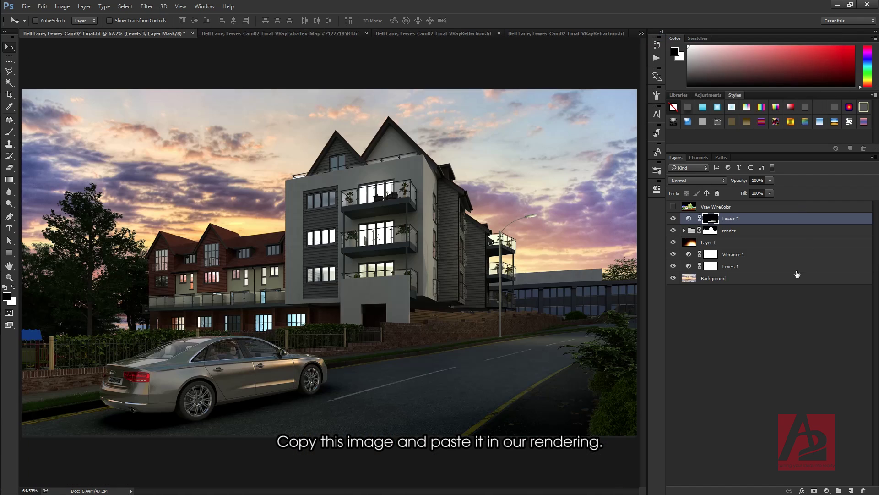
Paste the wet floor photo into a new Layer 2 above Levels 3, blended in Soft Light.
{"action": "left_click", "coordinate": [751, 222]}
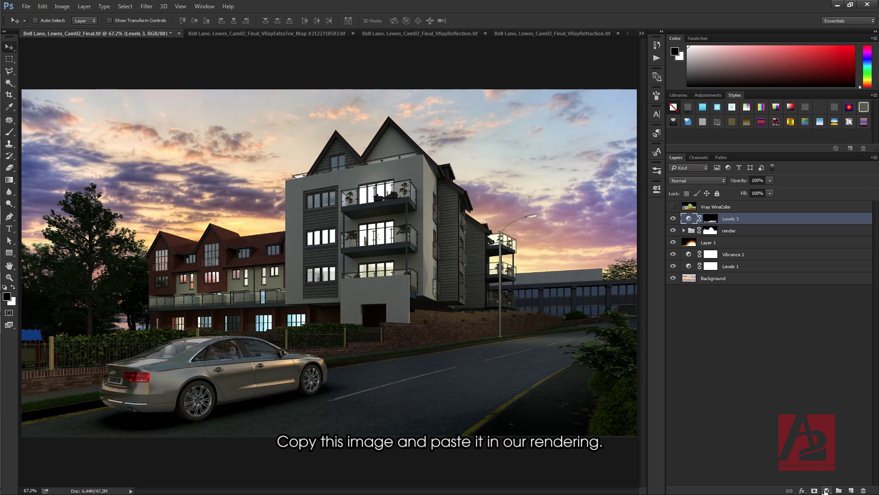
{"action": "left_click", "coordinate": [851, 491]}
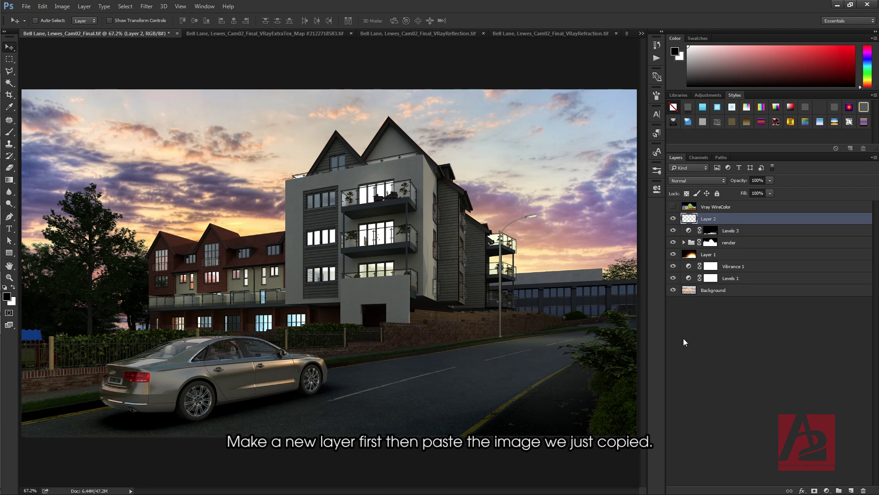
{"action": "key", "text": "ctrl+v"}
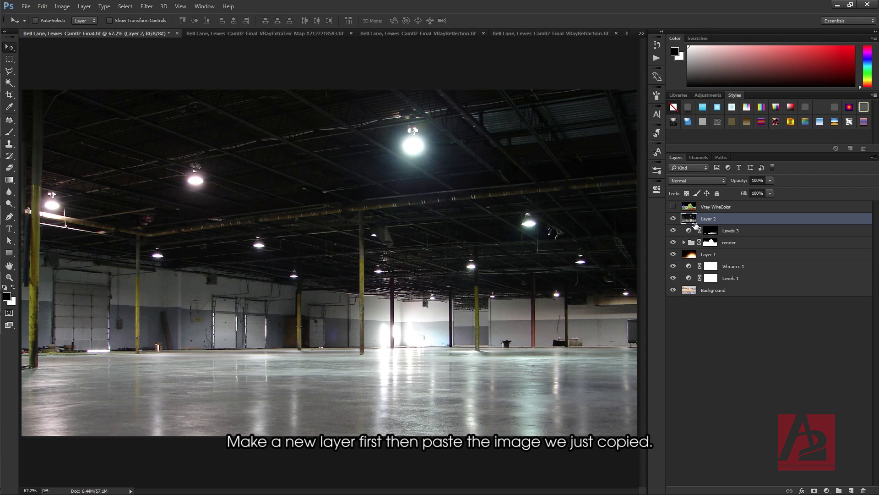
{"action": "left_click", "coordinate": [674, 219]}
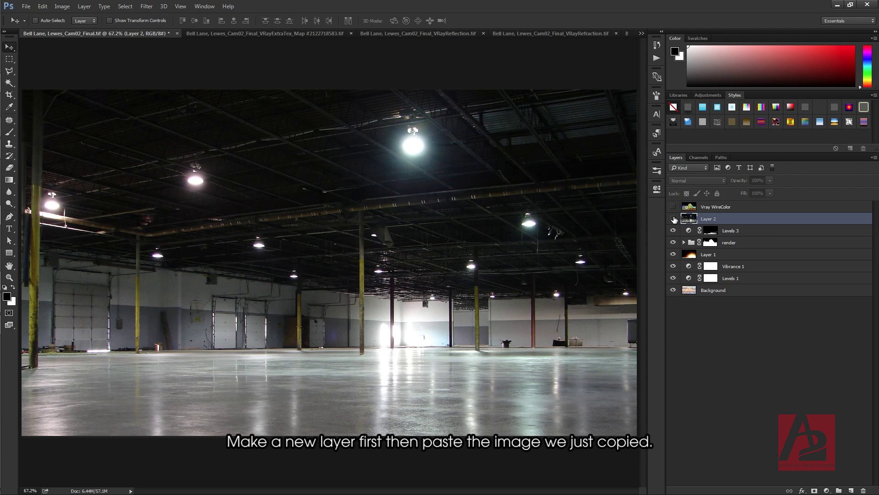
{"action": "left_click", "coordinate": [673, 218]}
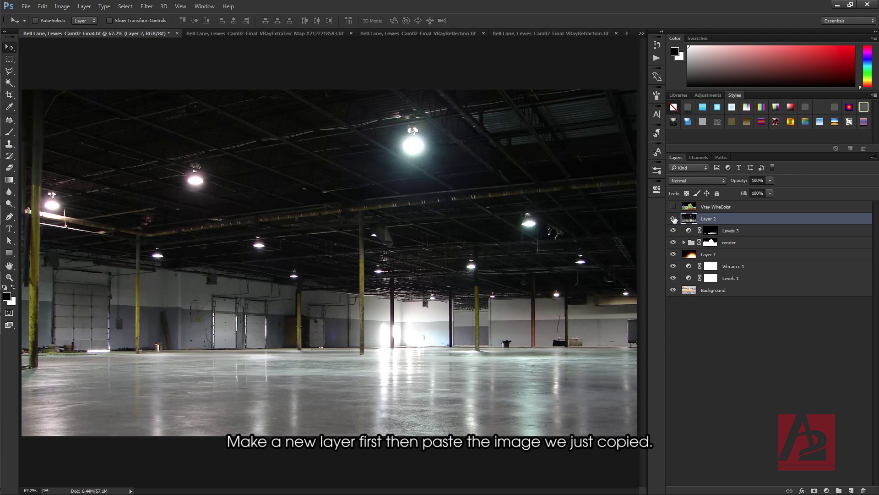
{"action": "left_click", "coordinate": [708, 181]}
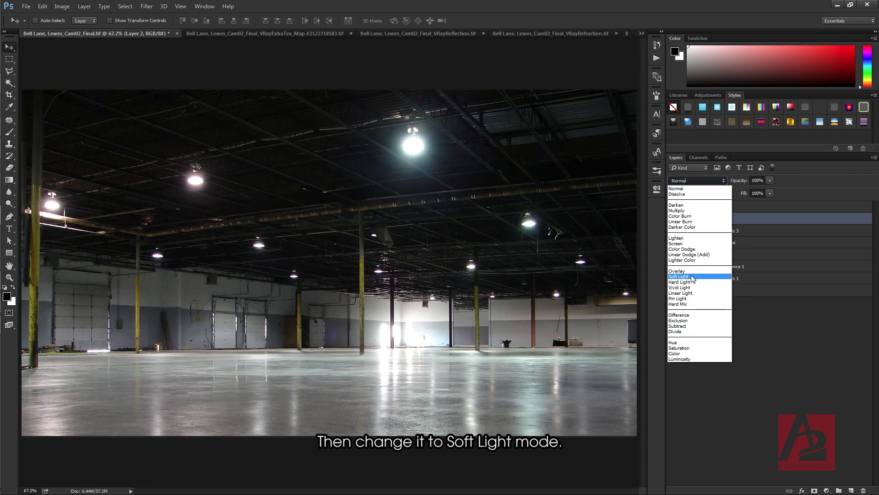
{"action": "left_click", "coordinate": [693, 276]}
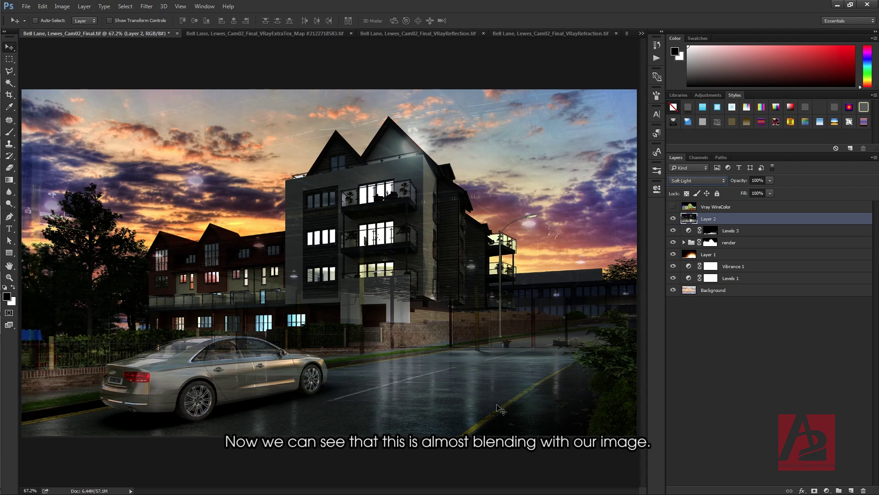
{"action": "left_click", "coordinate": [526, 393]}
Free Transform the wet floor layer upward over the road, then toggle it to compare.
{"action": "left_click", "coordinate": [67, 10]}
{"action": "mouse_move", "coordinate": [42, 6]}
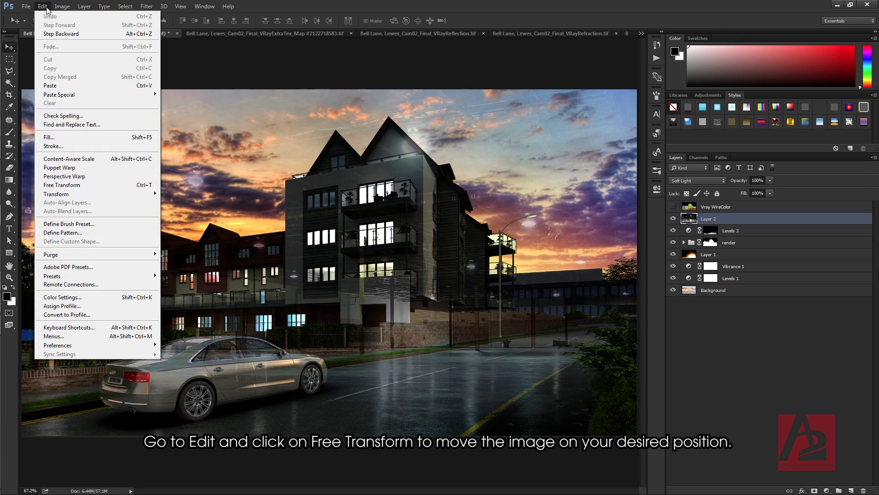
{"action": "left_click", "coordinate": [96, 185]}
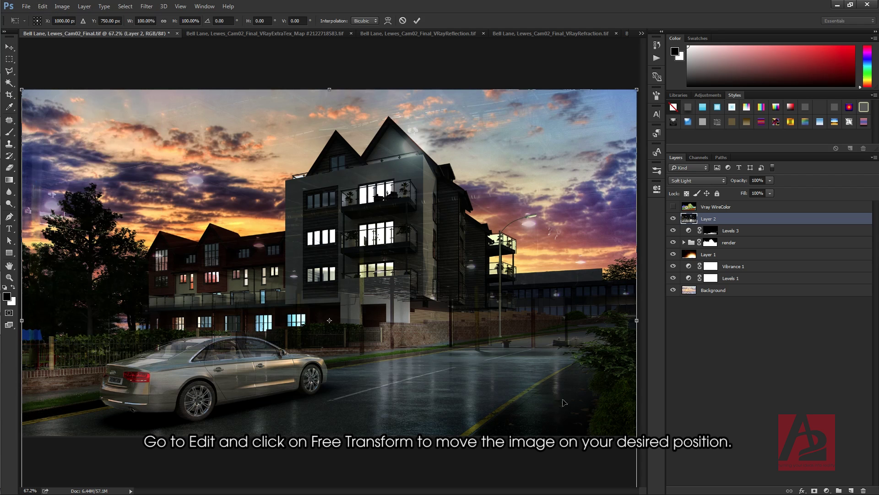
{"action": "left_click_drag", "start_coordinate": [567, 401], "coordinate": [576, 343]}
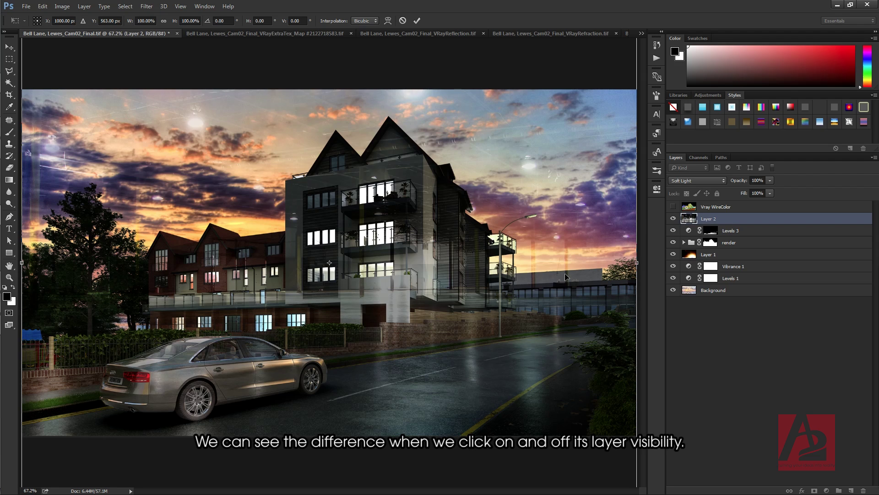
{"action": "key", "text": "Return"}
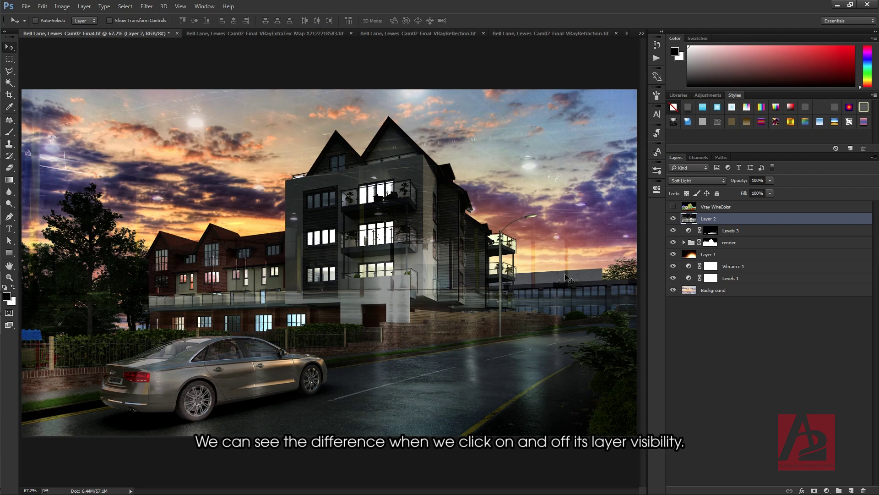
{"action": "left_click", "coordinate": [673, 219]}
{"action": "left_click", "coordinate": [673, 219]}
{"action": "left_click", "coordinate": [673, 220]}
{"action": "left_click", "coordinate": [673, 219]}
{"action": "left_click", "coordinate": [673, 220]}
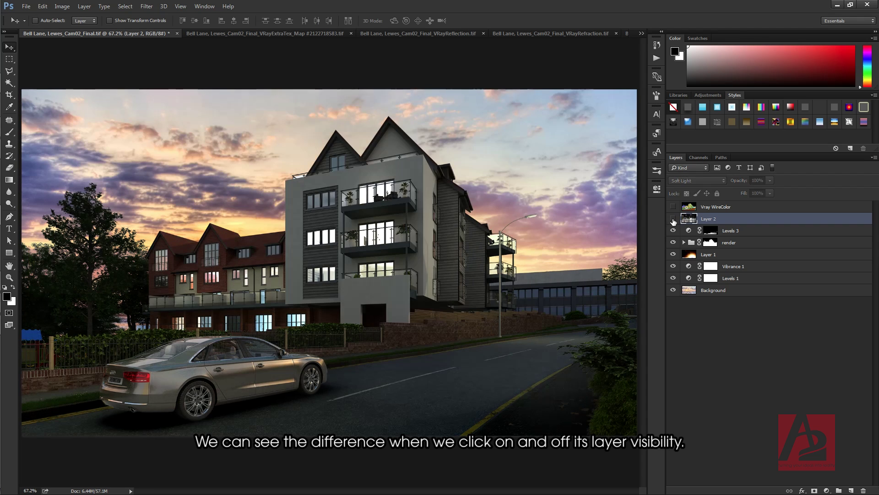
{"action": "left_click", "coordinate": [673, 219]}
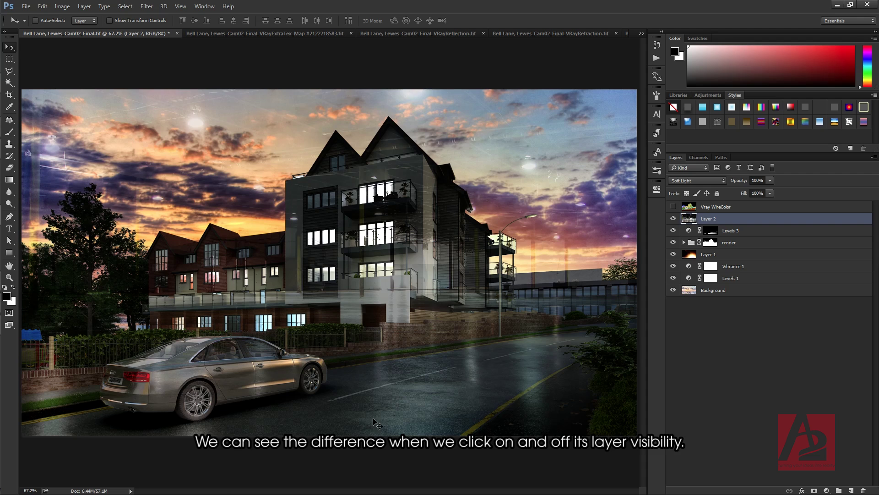
Show Vray WireColor, Magic Wand the brown road non-contiguously, and subtract the building's brown windows.
{"action": "left_click", "coordinate": [673, 206]}
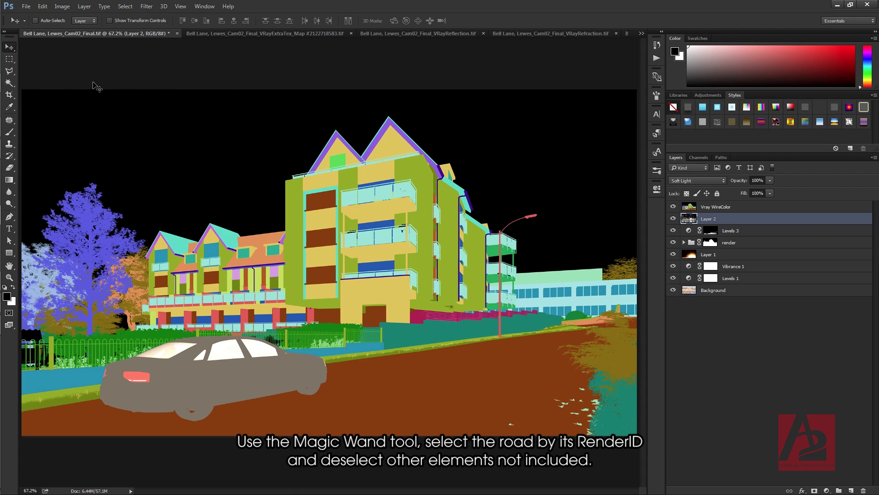
{"action": "left_click", "coordinate": [9, 83]}
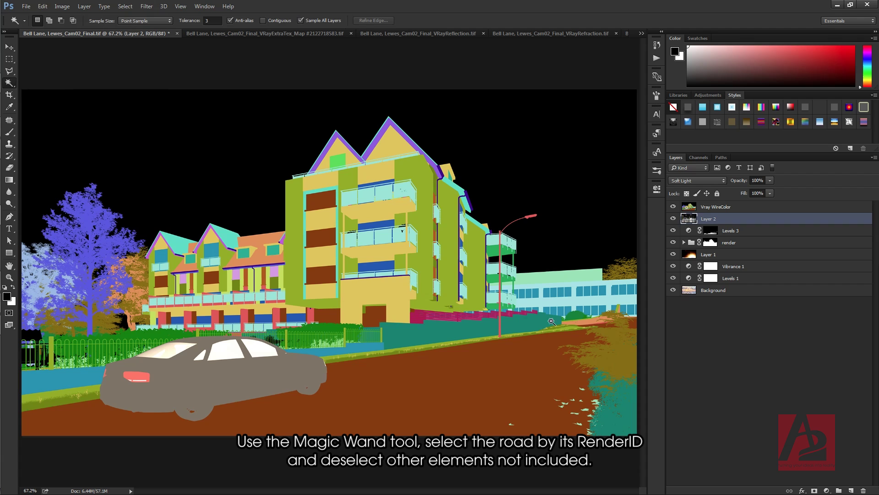
{"action": "left_click", "coordinate": [484, 396]}
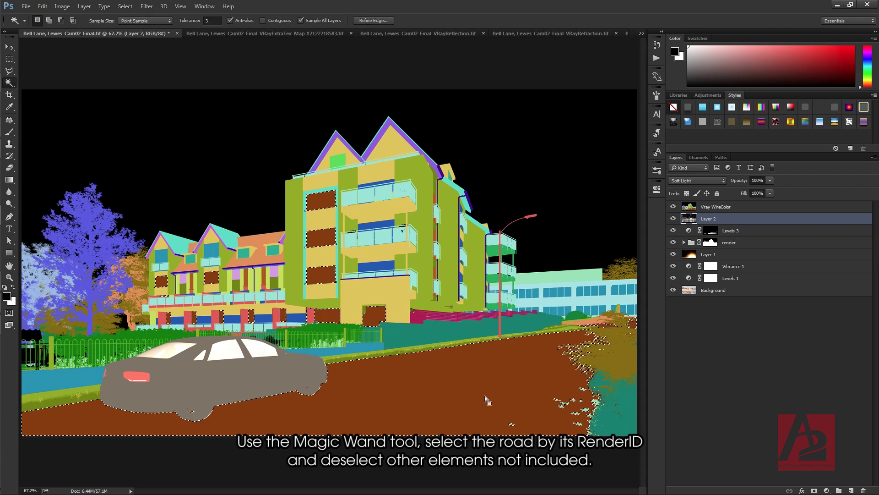
{"action": "left_click", "coordinate": [9, 59]}
{"action": "left_click_drag", "start_coordinate": [108, 145], "coordinate": [436, 335]}
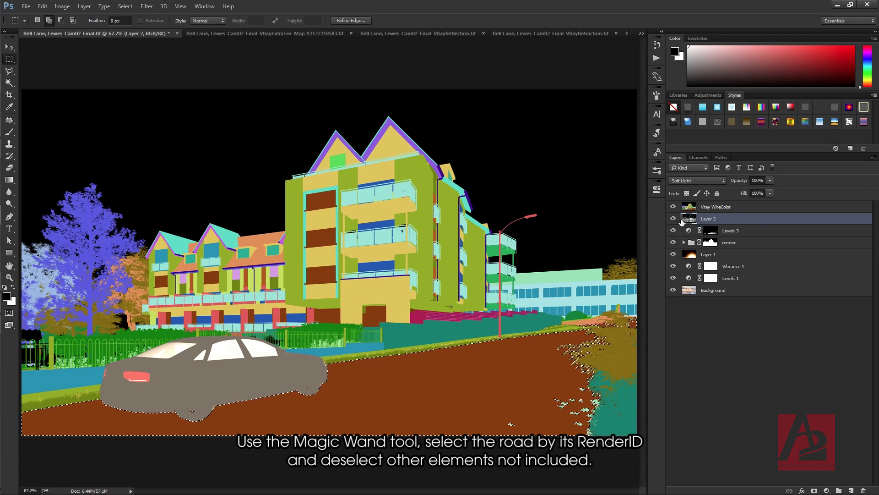
Mask Layer 2 to the road selection, hide Vray WireColor, and set Layer 2 opacity to 80%.
{"action": "left_click", "coordinate": [815, 490]}
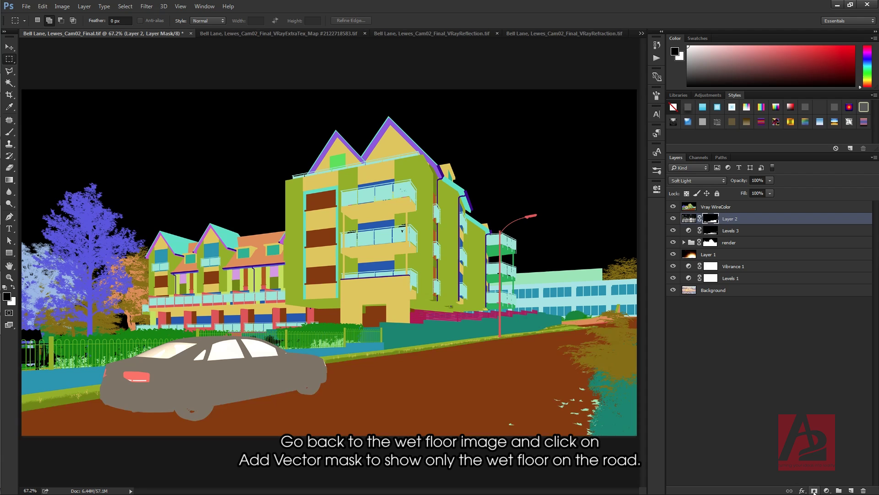
{"action": "left_click", "coordinate": [672, 207]}
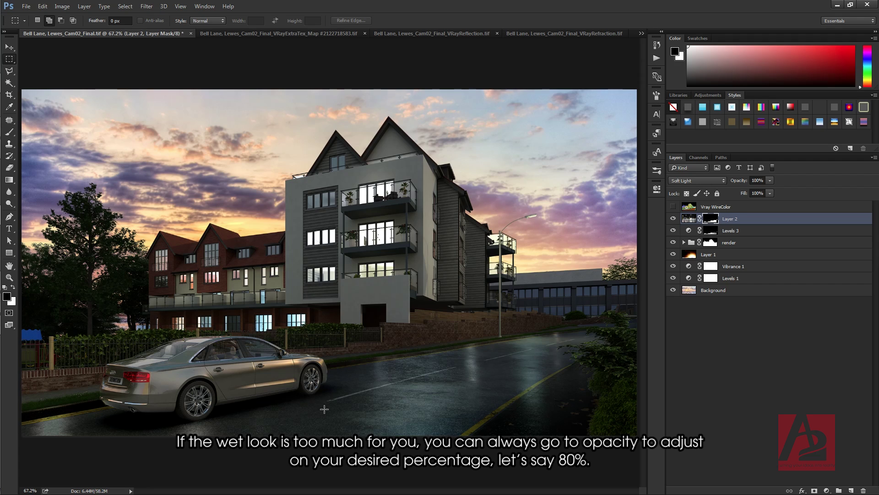
{"action": "left_click", "coordinate": [688, 219]}
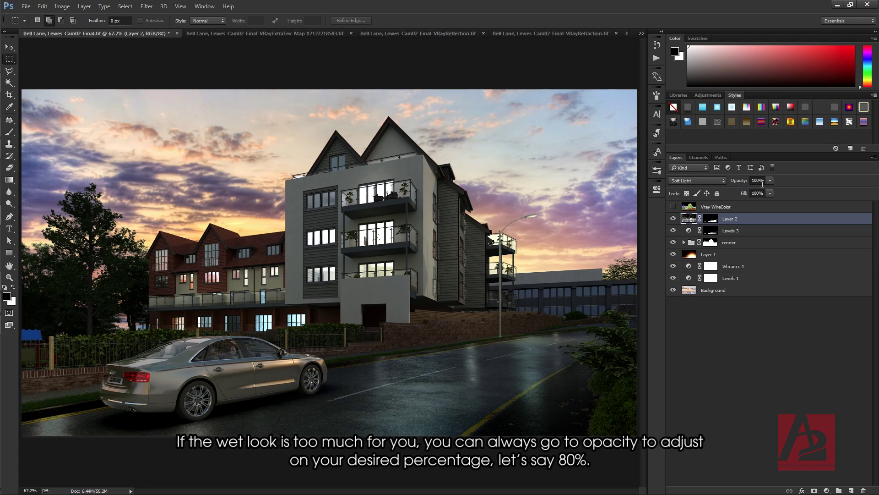
{"action": "left_click", "coordinate": [763, 182]}
{"action": "type", "text": "8"}
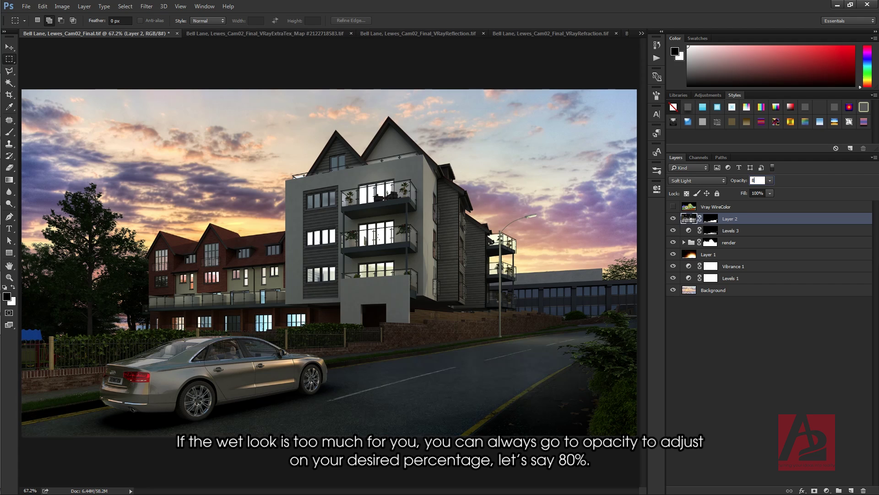
{"action": "type", "text": "0"}
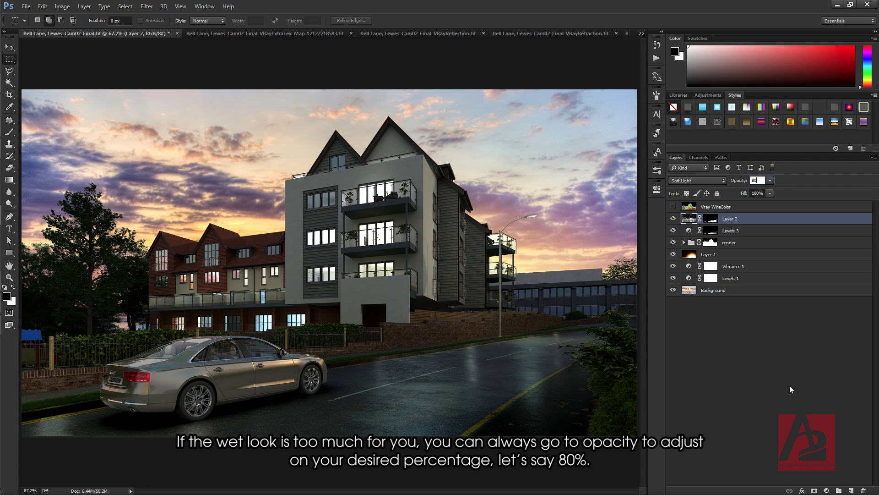
{"action": "left_click", "coordinate": [705, 361]}
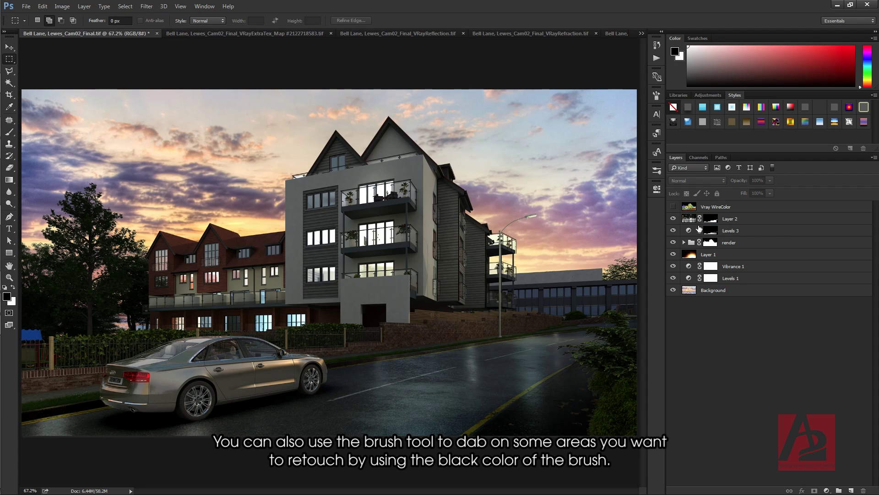
{"action": "left_click", "coordinate": [712, 220]}
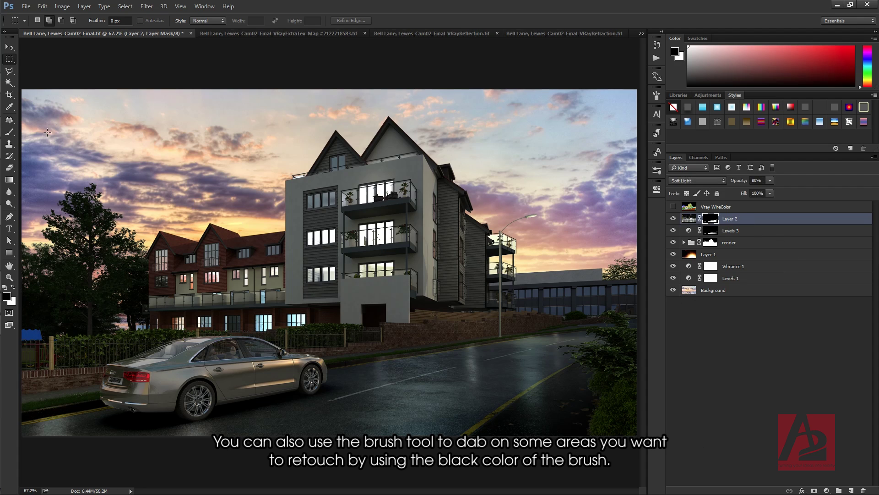
{"action": "left_click", "coordinate": [10, 132]}
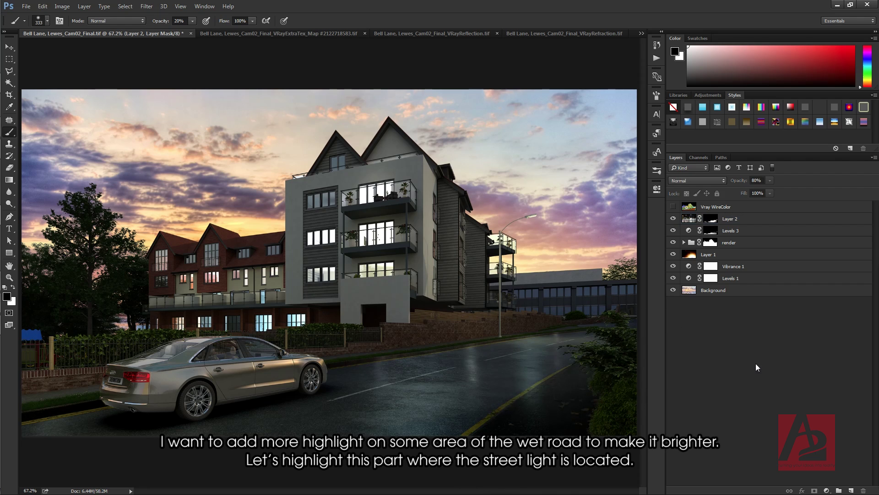
{"action": "left_click", "coordinate": [742, 361]}
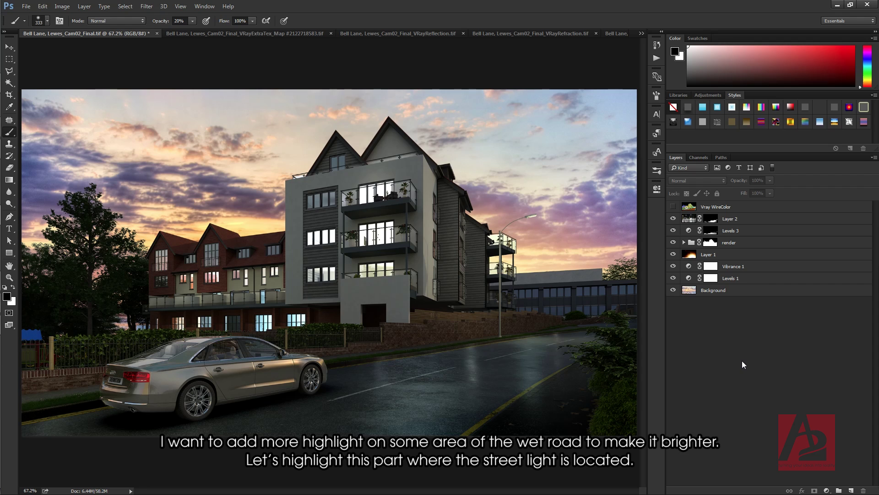
{"action": "left_click", "coordinate": [749, 222]}
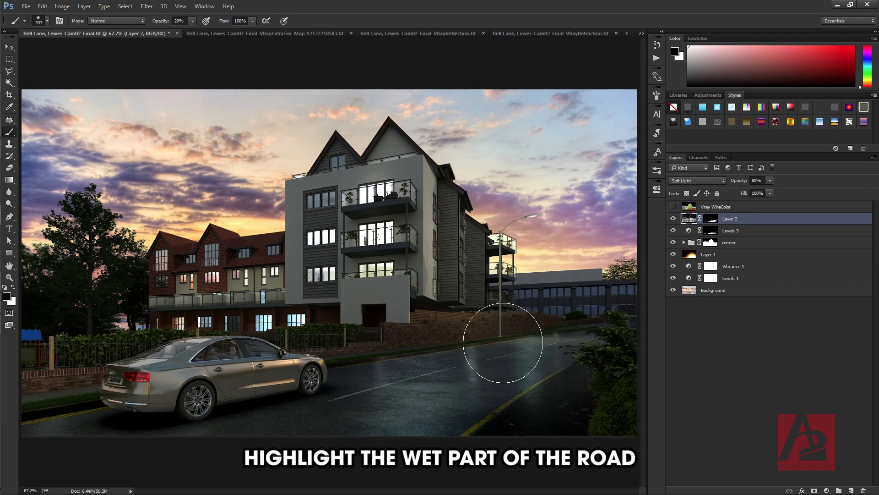
Reselect the brown road from Vray WireColor, subtract the building windows, and hide WireColor.
{"action": "key", "text": "m"}
{"action": "left_click", "coordinate": [673, 206]}
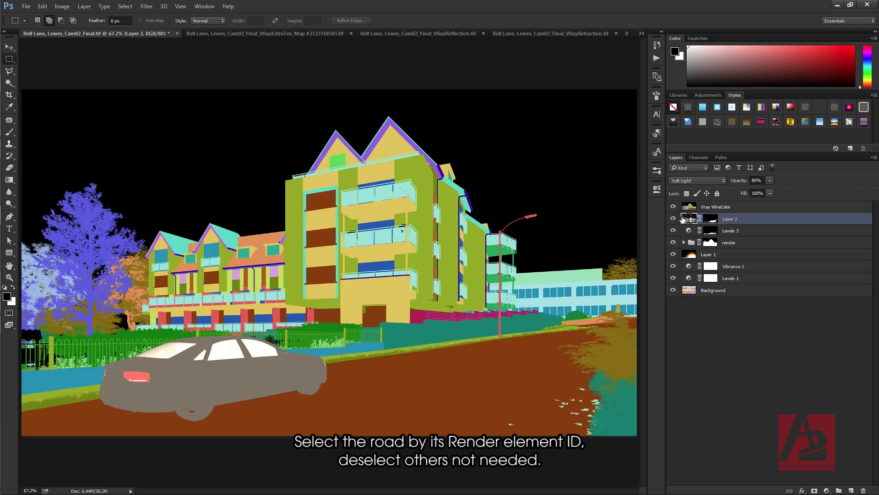
{"action": "left_click", "coordinate": [9, 83]}
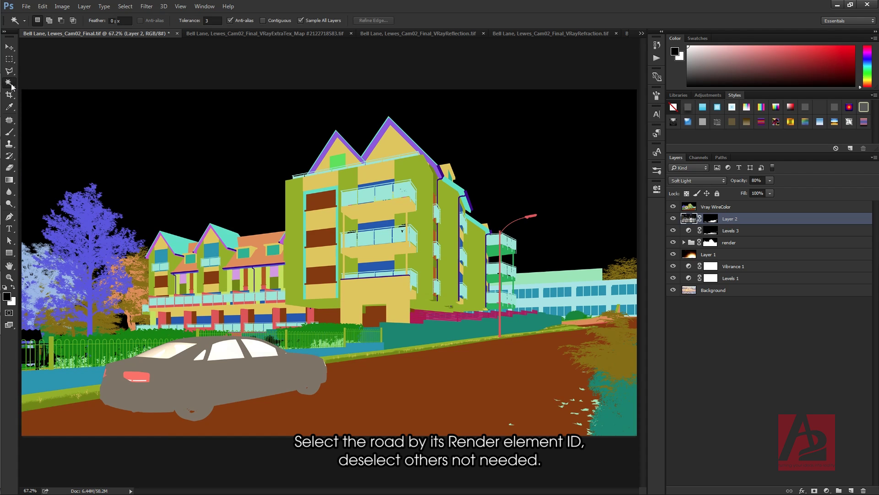
{"action": "left_click", "coordinate": [505, 377]}
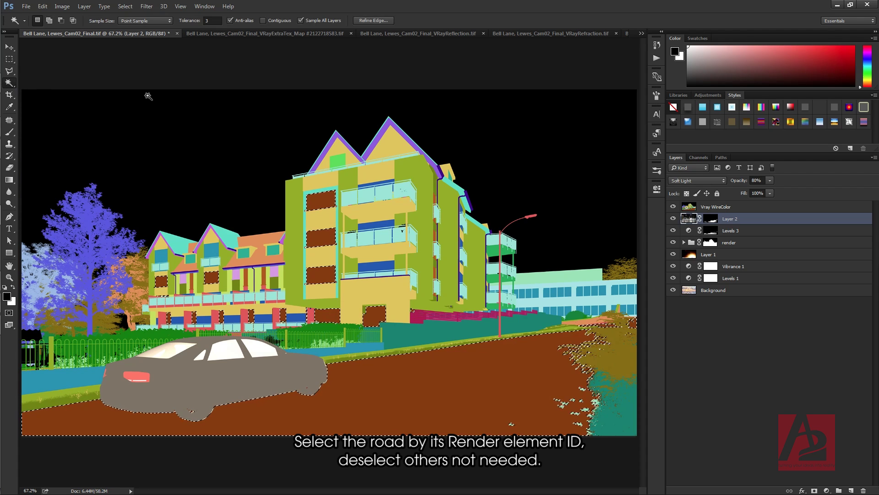
{"action": "left_click", "coordinate": [10, 59]}
{"action": "left_click_drag", "start_coordinate": [88, 110], "coordinate": [447, 332], "text": "alt"}
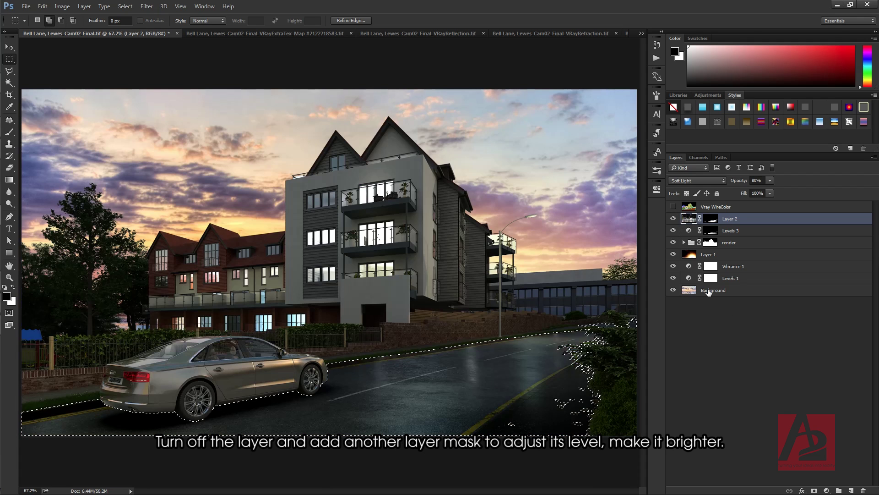
{"action": "left_click", "coordinate": [673, 207]}
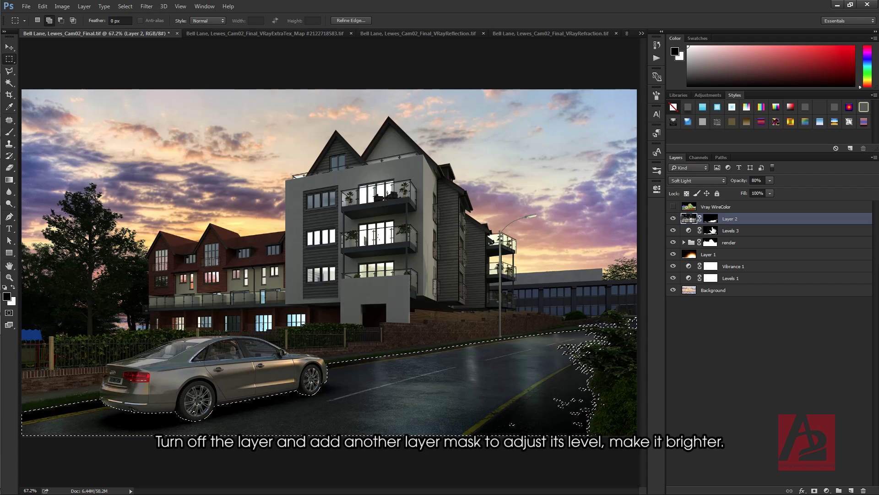
{"action": "left_click", "coordinate": [827, 490]}
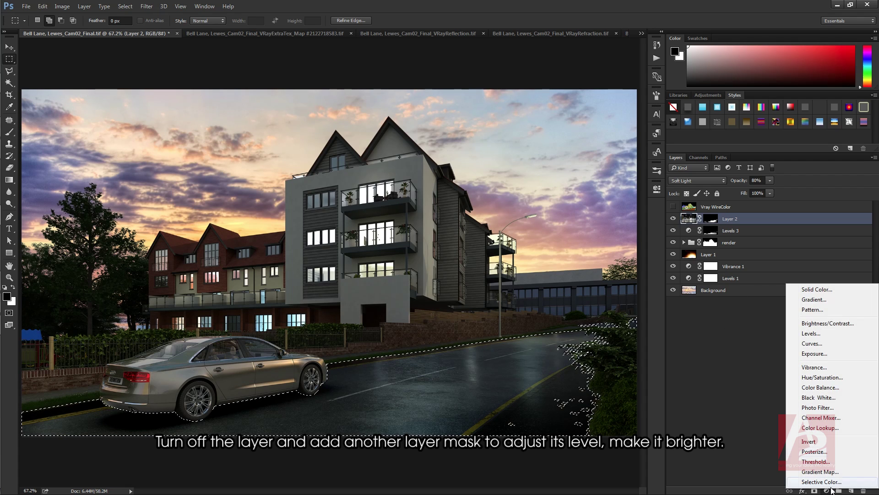
Add a road-masked Levels 4 adjustment with black input 1 and white input 157.
{"action": "left_click", "coordinate": [828, 335]}
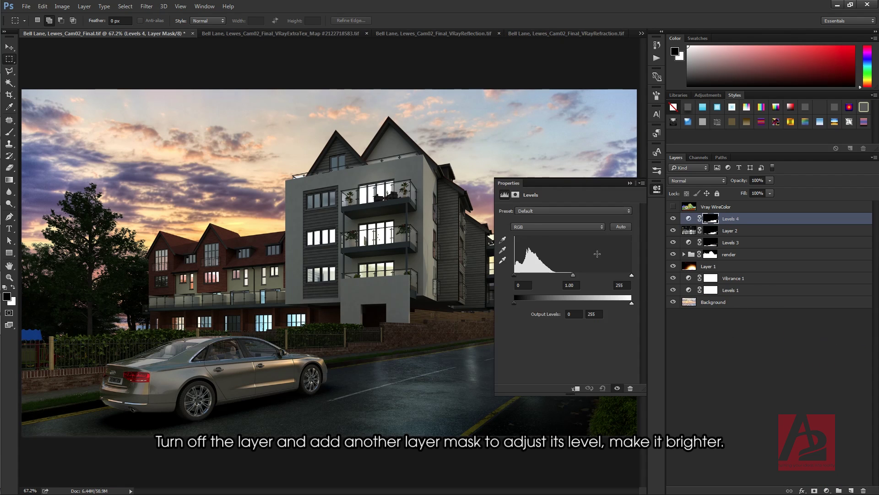
{"action": "left_click_drag", "start_coordinate": [514, 274], "coordinate": [515, 274]}
{"action": "left_click_drag", "start_coordinate": [632, 275], "coordinate": [587, 275]}
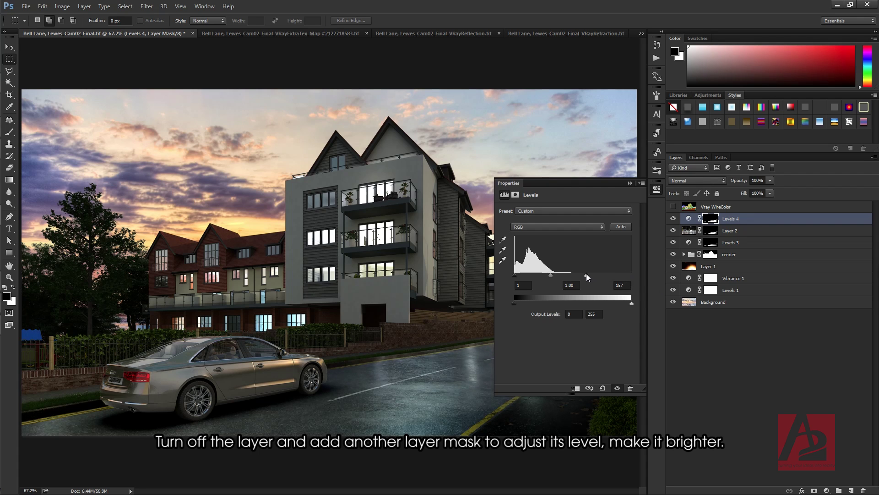
{"action": "left_click", "coordinate": [631, 183]}
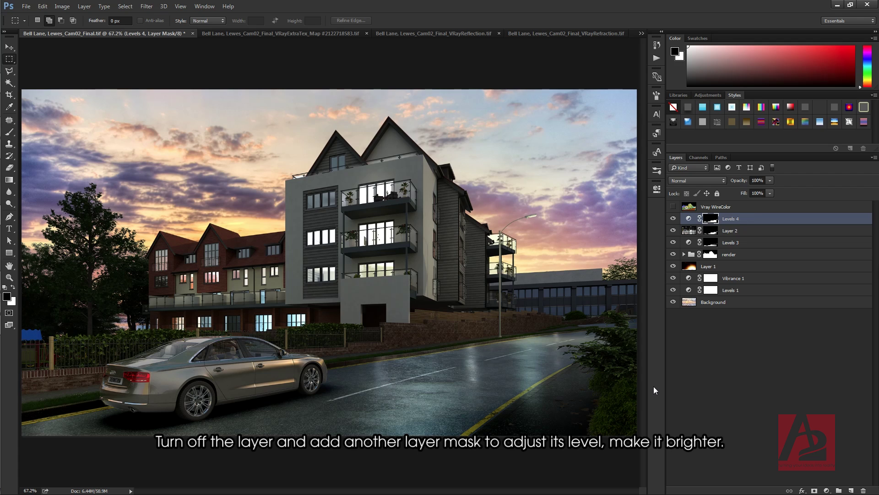
{"action": "left_click", "coordinate": [690, 219]}
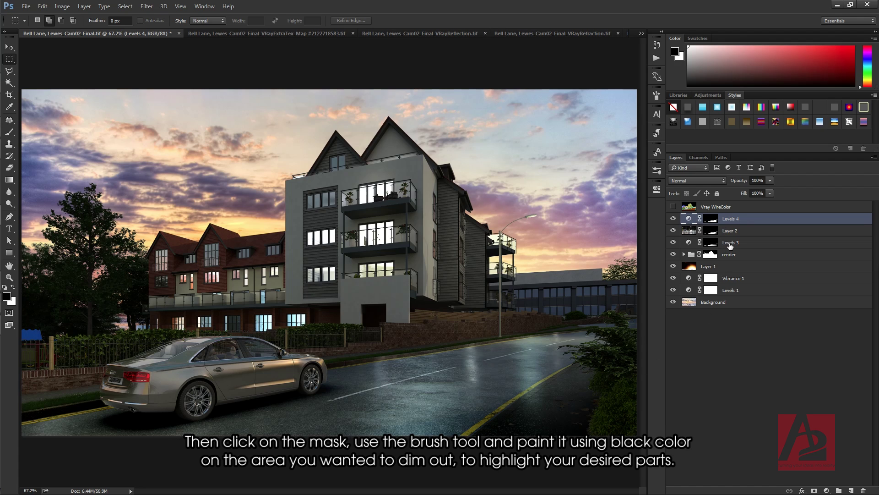
Target the Levels 4 mask and set a black brush to 65% opacity.
{"action": "left_click", "coordinate": [710, 219]}
{"action": "left_click", "coordinate": [10, 132]}
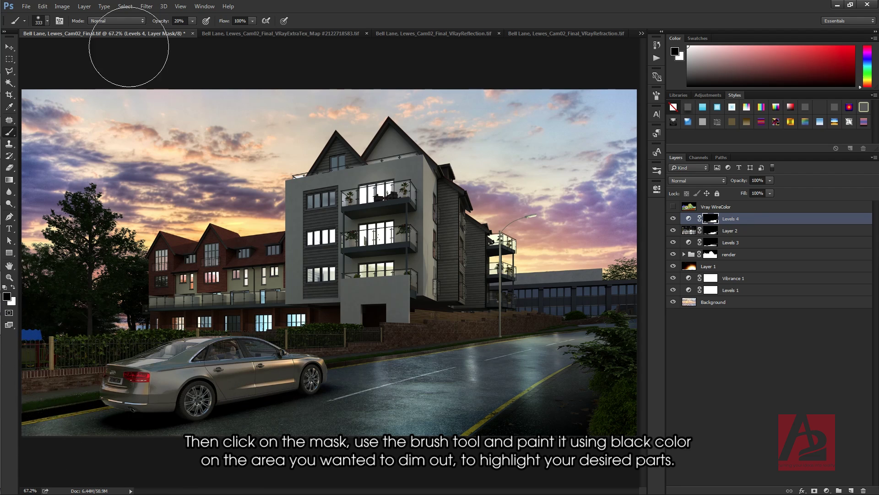
{"action": "left_click", "coordinate": [193, 21]}
{"action": "left_click_drag", "start_coordinate": [210, 30], "coordinate": [214, 31]}
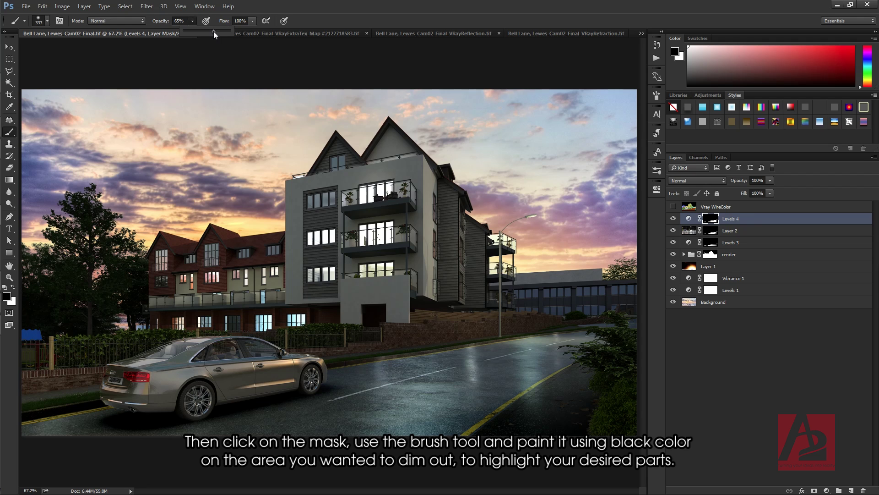
{"action": "left_click", "coordinate": [136, 408]}
Paint over the road right of and behind the car to dim its highlight.
{"action": "mouse_move", "coordinate": [325, 398]}
{"action": "left_mouse_down"}
{"action": "mouse_move", "coordinate": [403, 363]}
{"action": "mouse_move", "coordinate": [462, 383]}
{"action": "left_mouse_up"}
{"action": "mouse_move", "coordinate": [104, 431]}
{"action": "left_mouse_down"}
{"action": "mouse_move", "coordinate": [557, 384]}
{"action": "mouse_move", "coordinate": [612, 290]}
{"action": "mouse_move", "coordinate": [595, 320]}
{"action": "mouse_move", "coordinate": [632, 368]}
{"action": "mouse_move", "coordinate": [637, 408]}
{"action": "mouse_move", "coordinate": [619, 322]}
{"action": "mouse_move", "coordinate": [597, 357]}
{"action": "mouse_move", "coordinate": [605, 296]}
{"action": "mouse_move", "coordinate": [424, 427]}
{"action": "mouse_move", "coordinate": [535, 397]}
{"action": "mouse_move", "coordinate": [439, 399]}
{"action": "mouse_move", "coordinate": [442, 389]}
{"action": "mouse_move", "coordinate": [489, 420]}
{"action": "mouse_move", "coordinate": [612, 402]}
{"action": "left_mouse_up"}
{"action": "scroll", "coordinate": [612, 402], "scroll_direction": "down", "scroll_amount": 2}
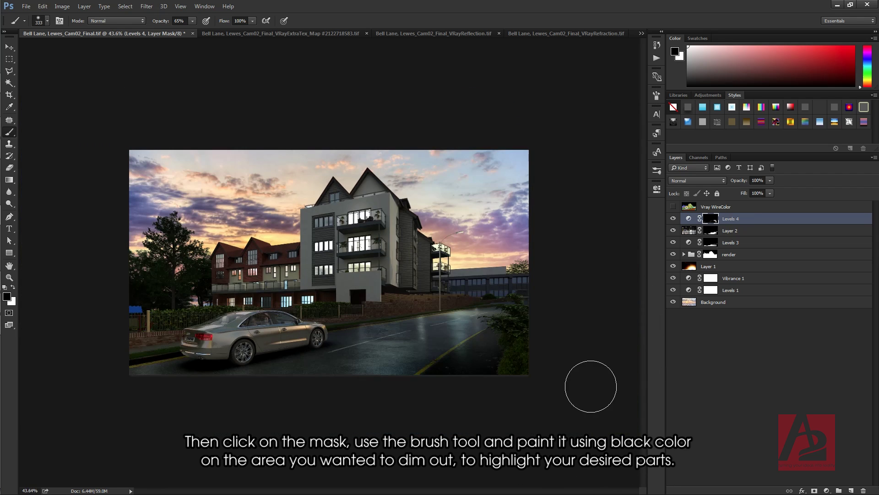
Toggle Levels 4 off and on twice to compare, then bring up the new fill/adjustment layer list.
{"action": "left_click", "coordinate": [673, 218]}
{"action": "left_click", "coordinate": [674, 219]}
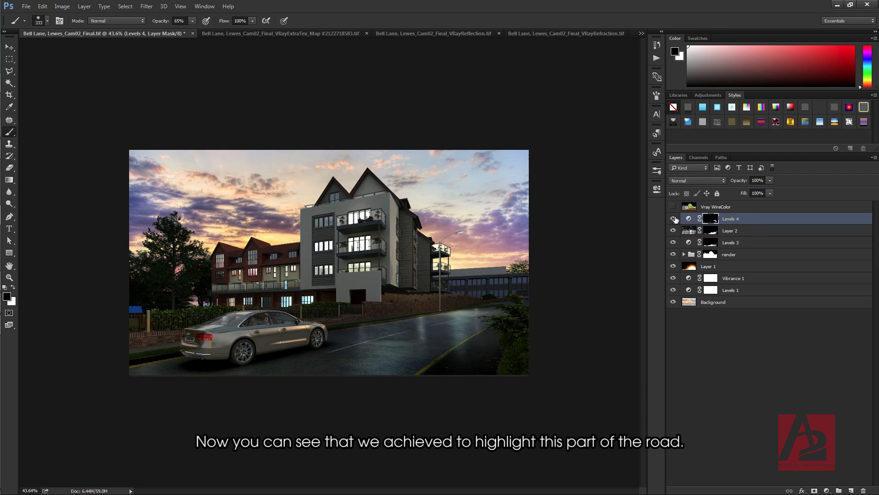
{"action": "left_click", "coordinate": [673, 219]}
{"action": "left_click", "coordinate": [673, 218]}
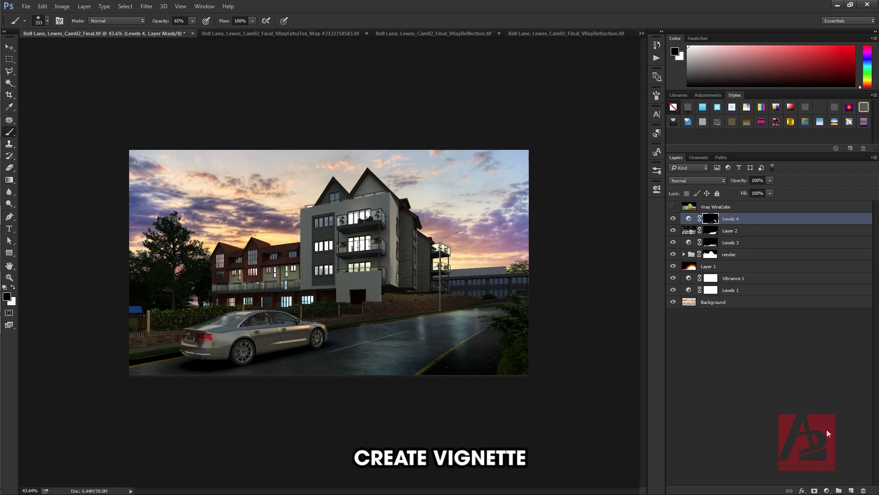
{"action": "left_click", "coordinate": [827, 490]}
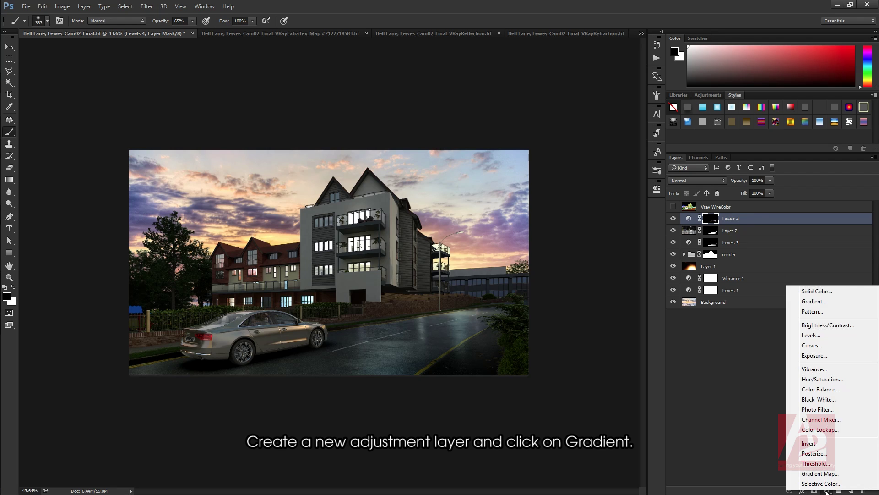
Add a reversed, radial black-to-transparent Gradient Fill at 155% scale to darken the edges.
{"action": "left_click", "coordinate": [829, 302]}
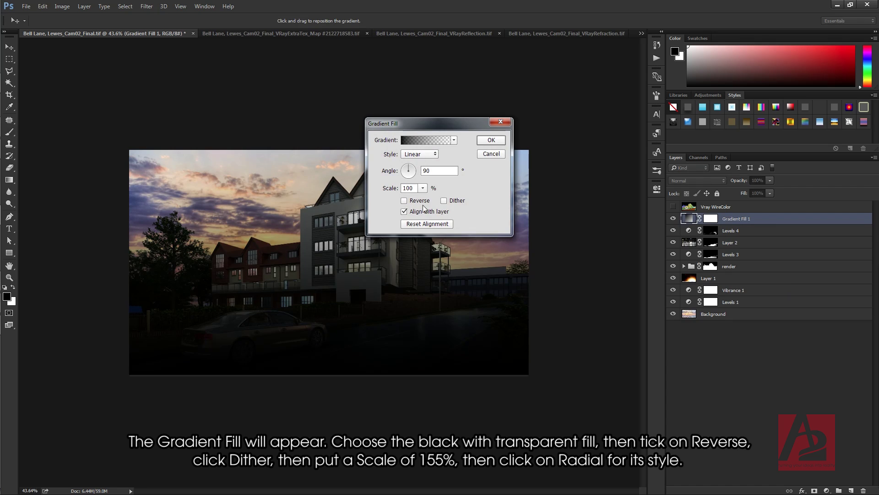
{"action": "left_click", "coordinate": [421, 202]}
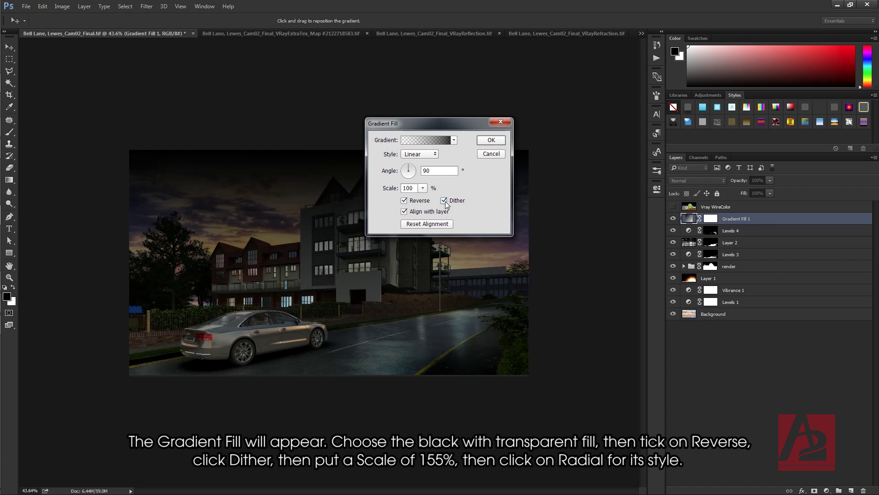
{"action": "double_click", "coordinate": [412, 188]}
{"action": "type", "text": "155"}
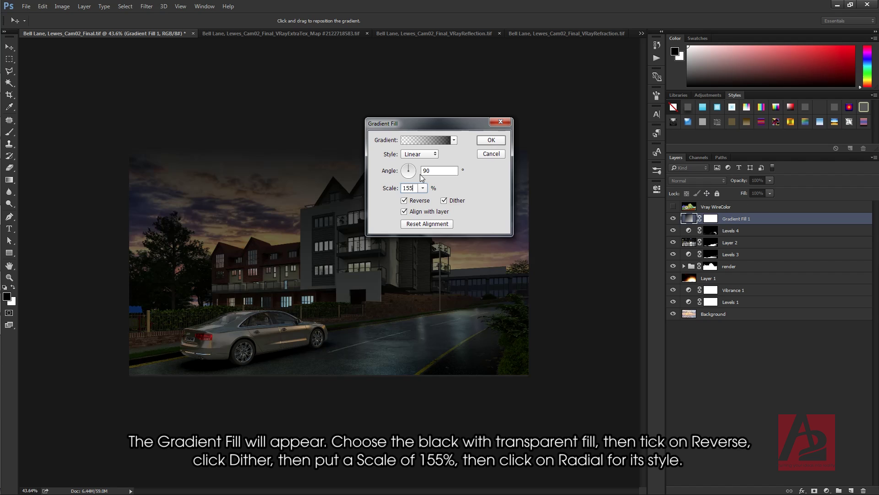
{"action": "left_click", "coordinate": [428, 154]}
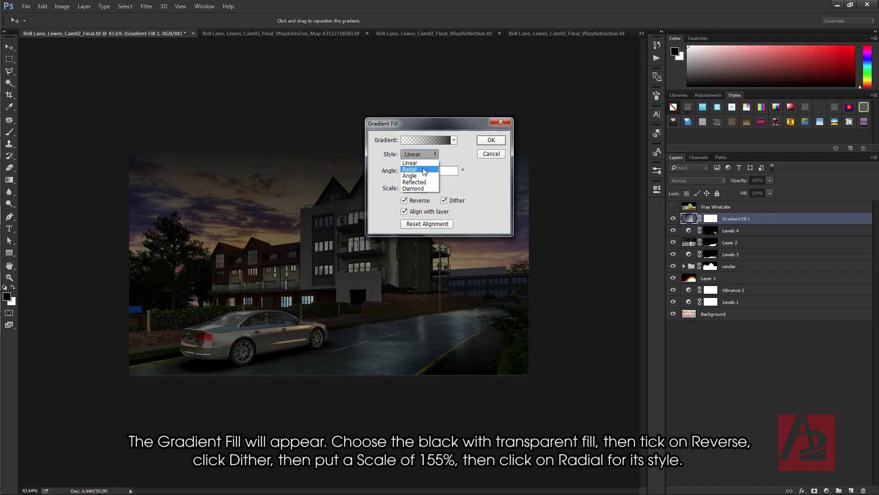
{"action": "left_click", "coordinate": [425, 170]}
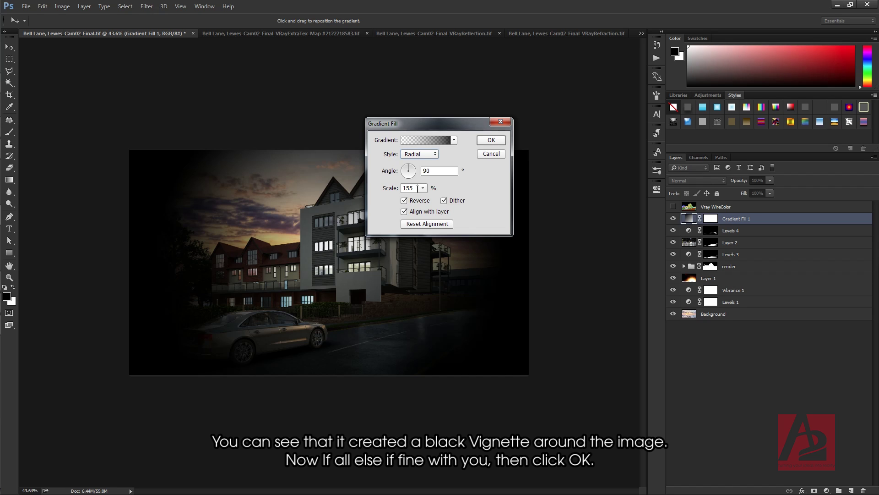
Confirm the vignette and set Gradient Fill 1 to Soft Light at 15% opacity.
{"action": "left_click", "coordinate": [492, 140]}
{"action": "key", "text": "b"}
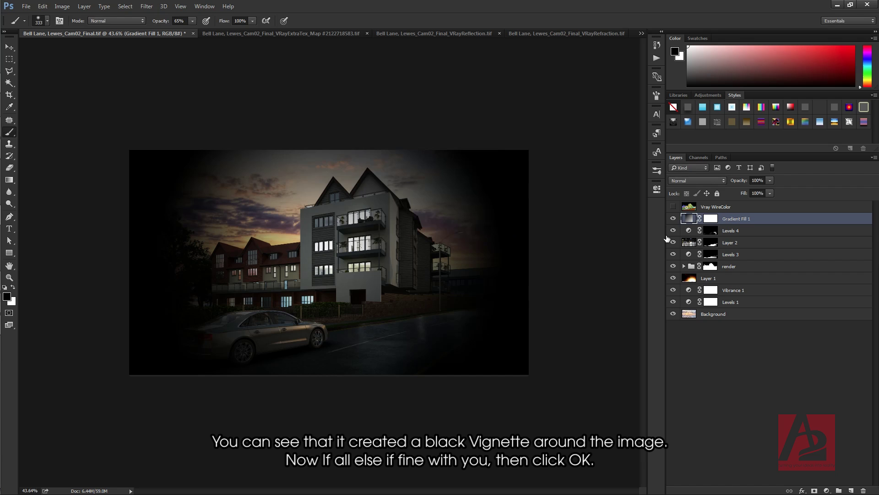
{"action": "left_click", "coordinate": [690, 182]}
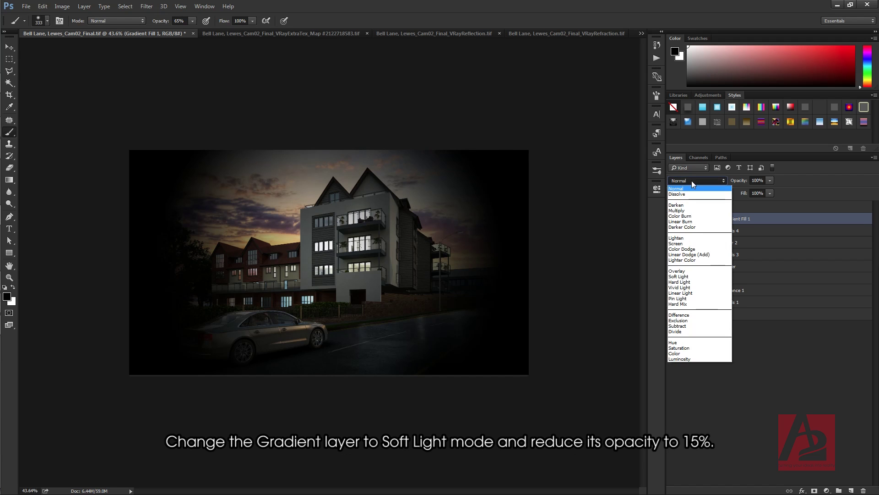
{"action": "left_click", "coordinate": [688, 277]}
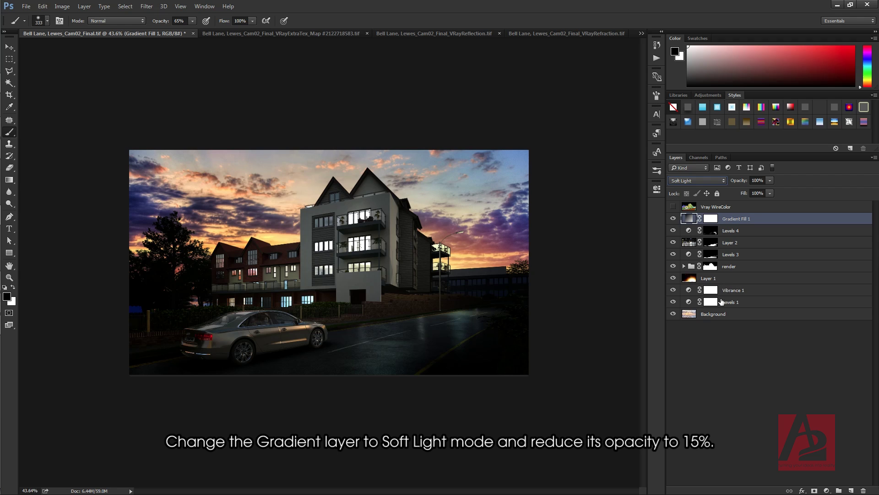
{"action": "left_click", "coordinate": [759, 180]}
{"action": "type", "text": "15"}
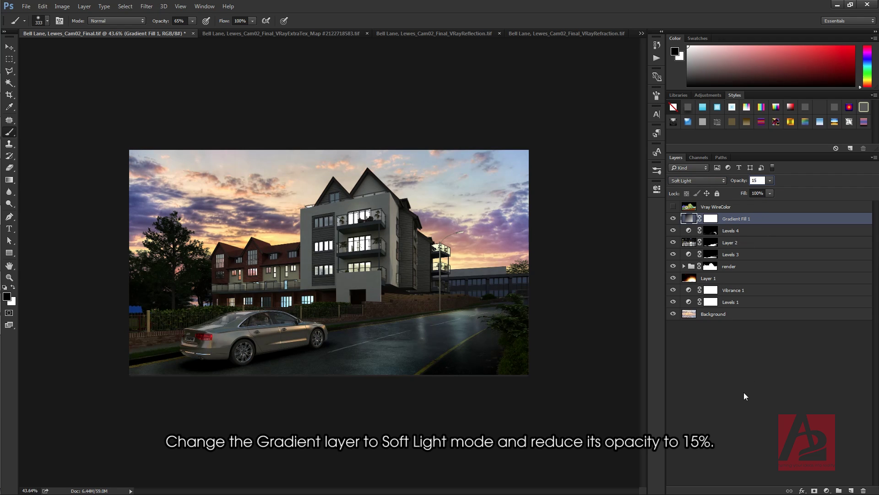
Toggle the vignette off and on three times to compare, then reselect Gradient Fill 1.
{"action": "left_click", "coordinate": [673, 219]}
{"action": "left_click", "coordinate": [673, 219]}
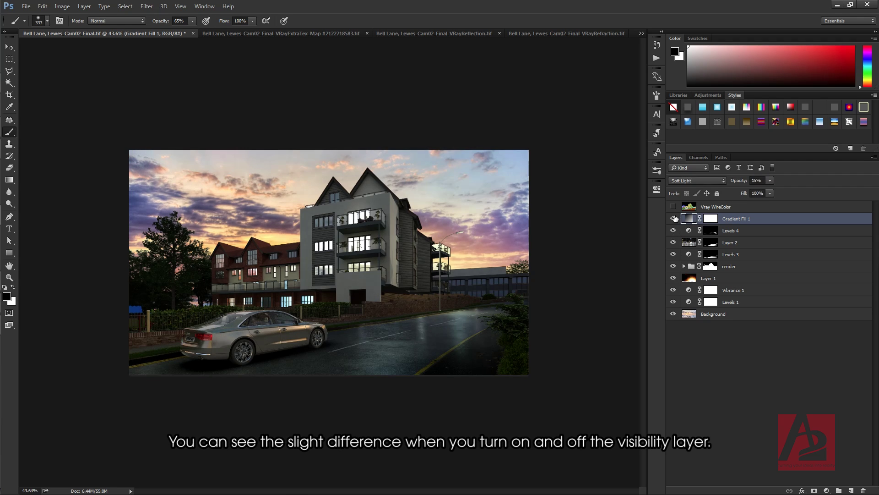
{"action": "left_click", "coordinate": [673, 218]}
{"action": "left_click", "coordinate": [673, 219]}
{"action": "left_click", "coordinate": [673, 219]}
{"action": "left_click", "coordinate": [673, 218]}
{"action": "left_click", "coordinate": [758, 404]}
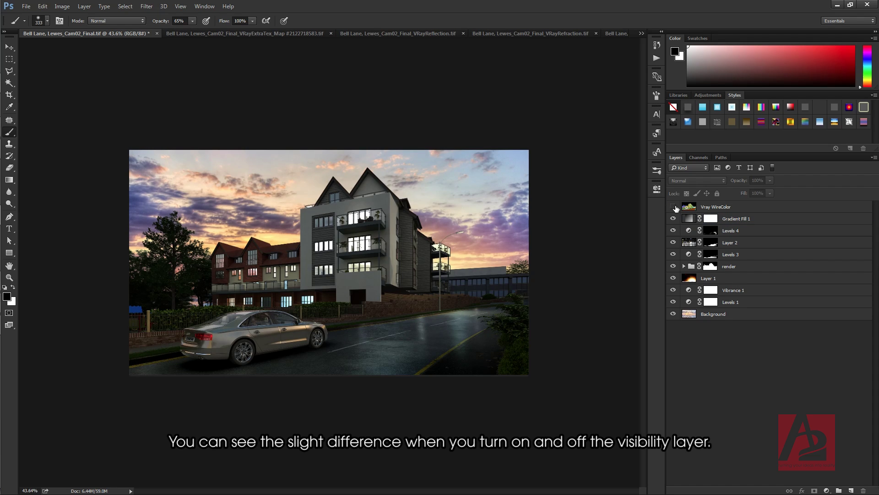
{"action": "left_click", "coordinate": [740, 220]}
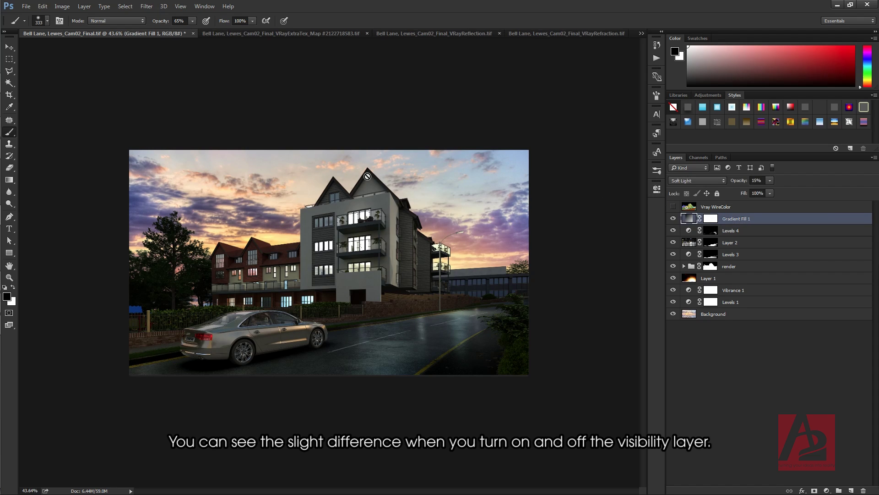